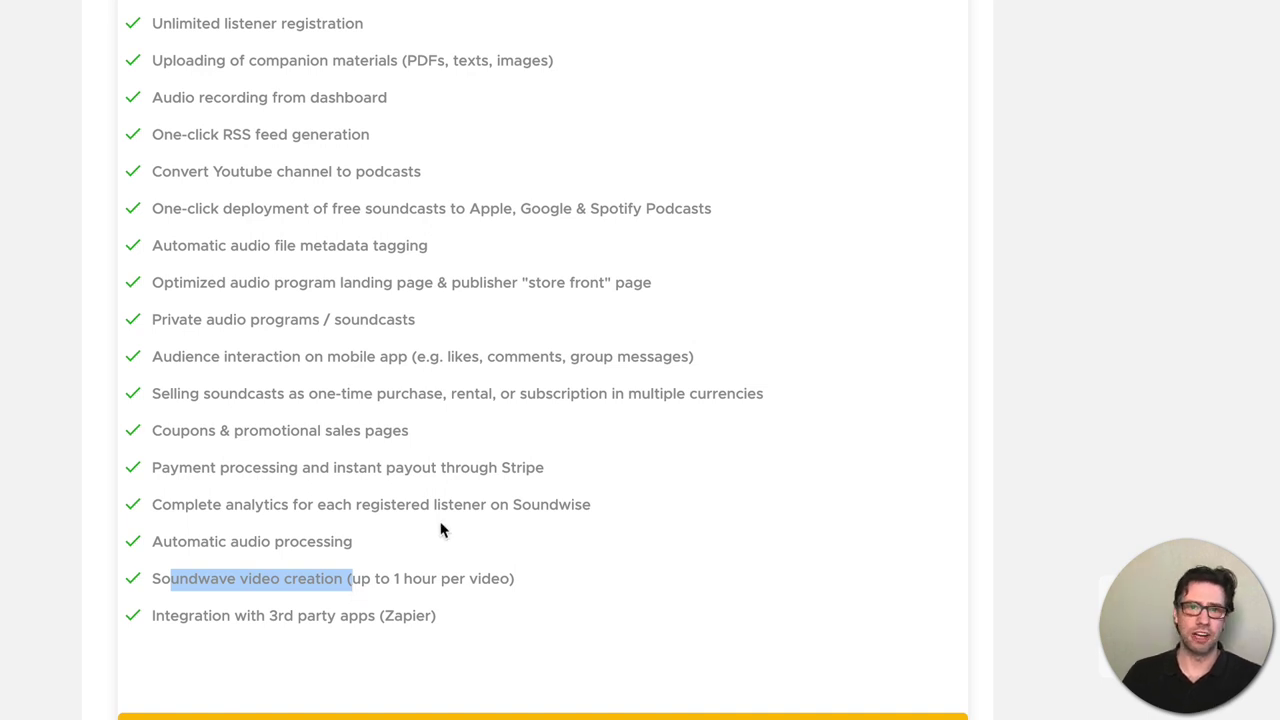
click(485, 565)
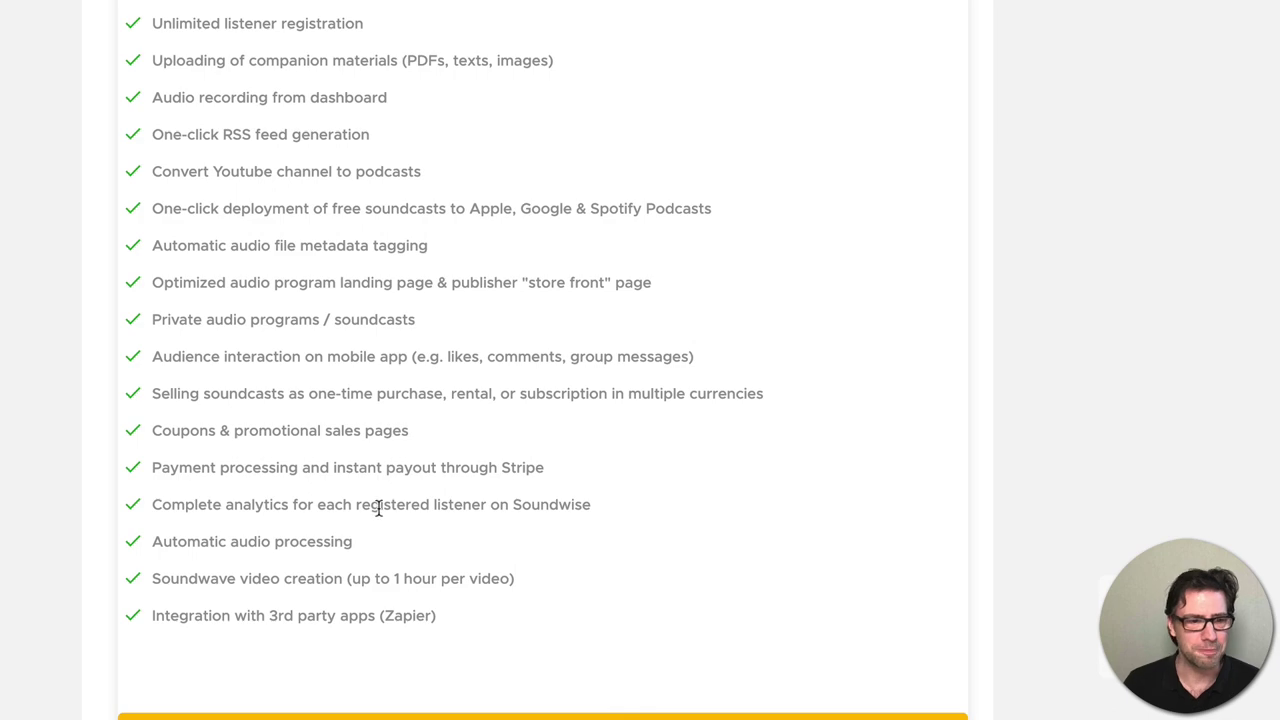
scroll(566, 495, down, 10)
scroll(564, 218, up, 20)
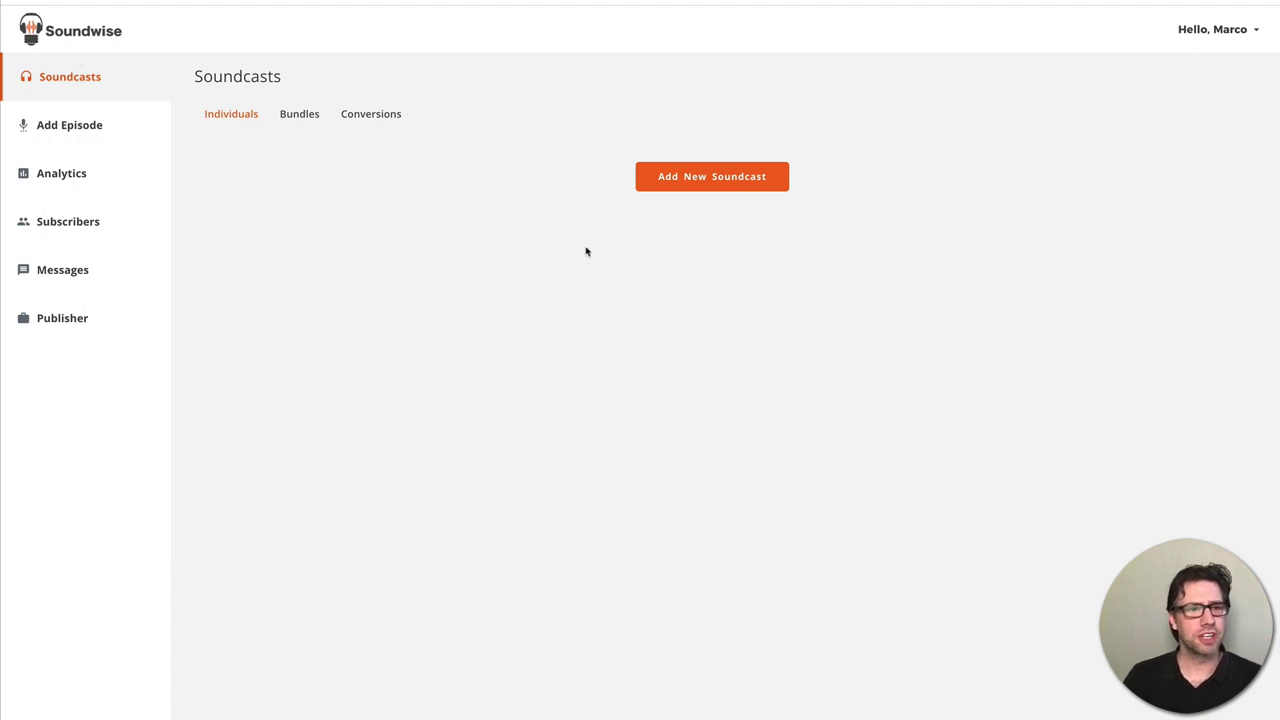
- Start a new soundcast titled "Marketing Podcast" and keep it set as a public soundcast
click(711, 178)
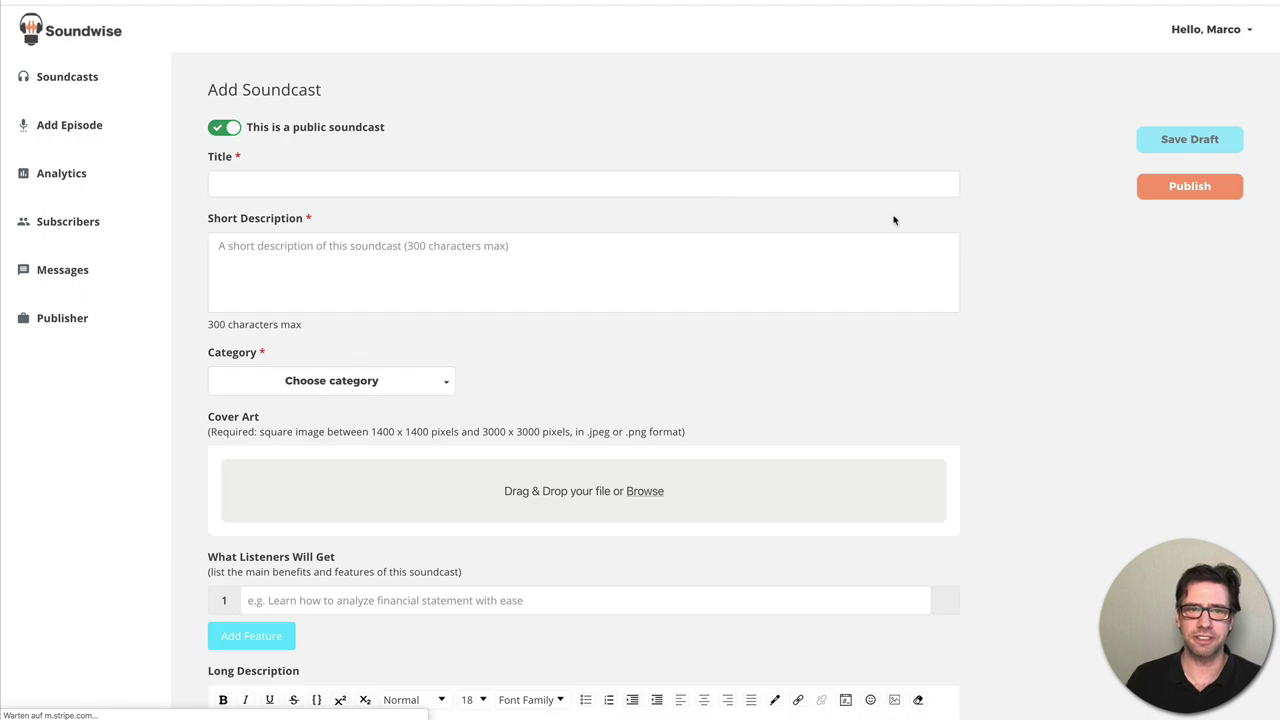
click(684, 185)
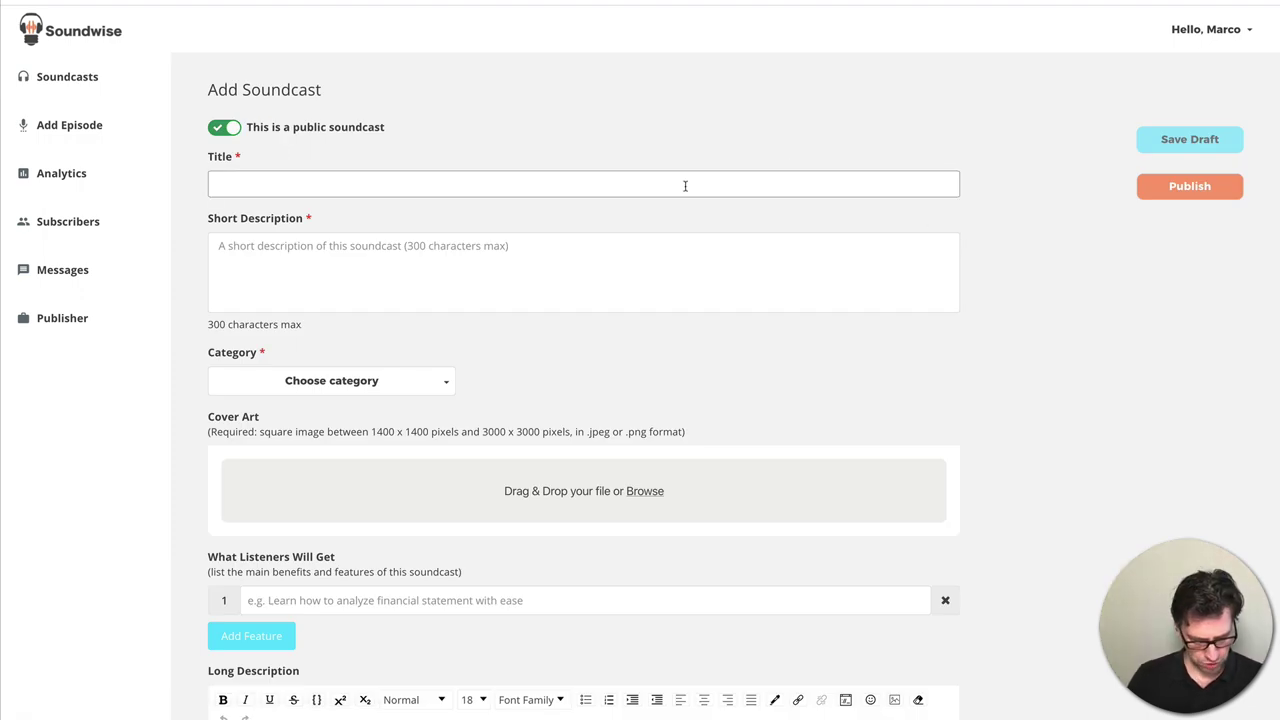
text(Marketing Pod)
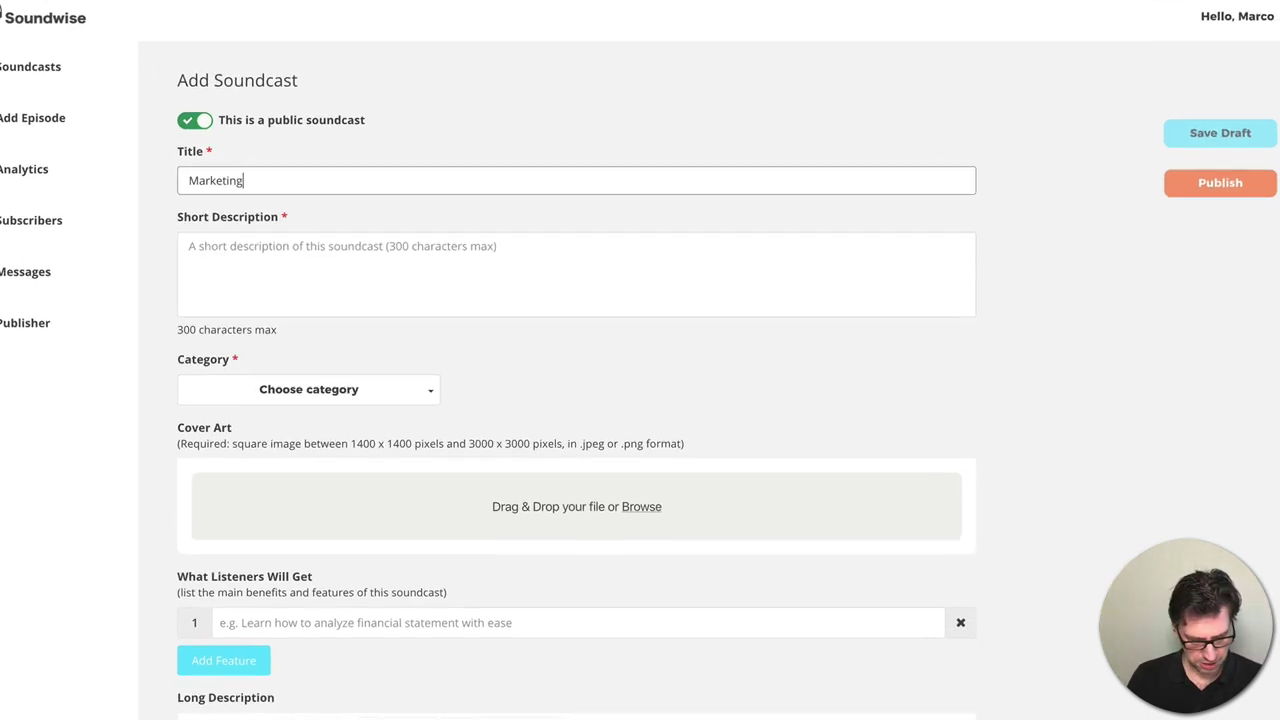
text(Cast)
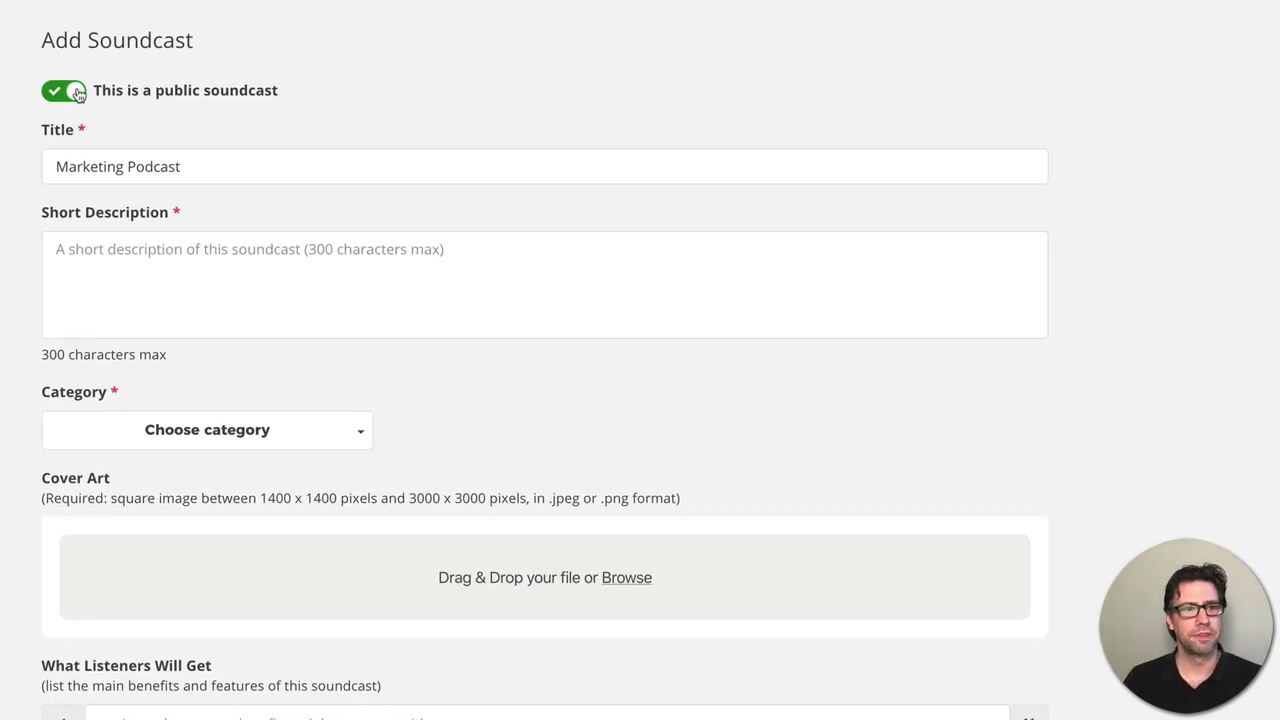
click(64, 91)
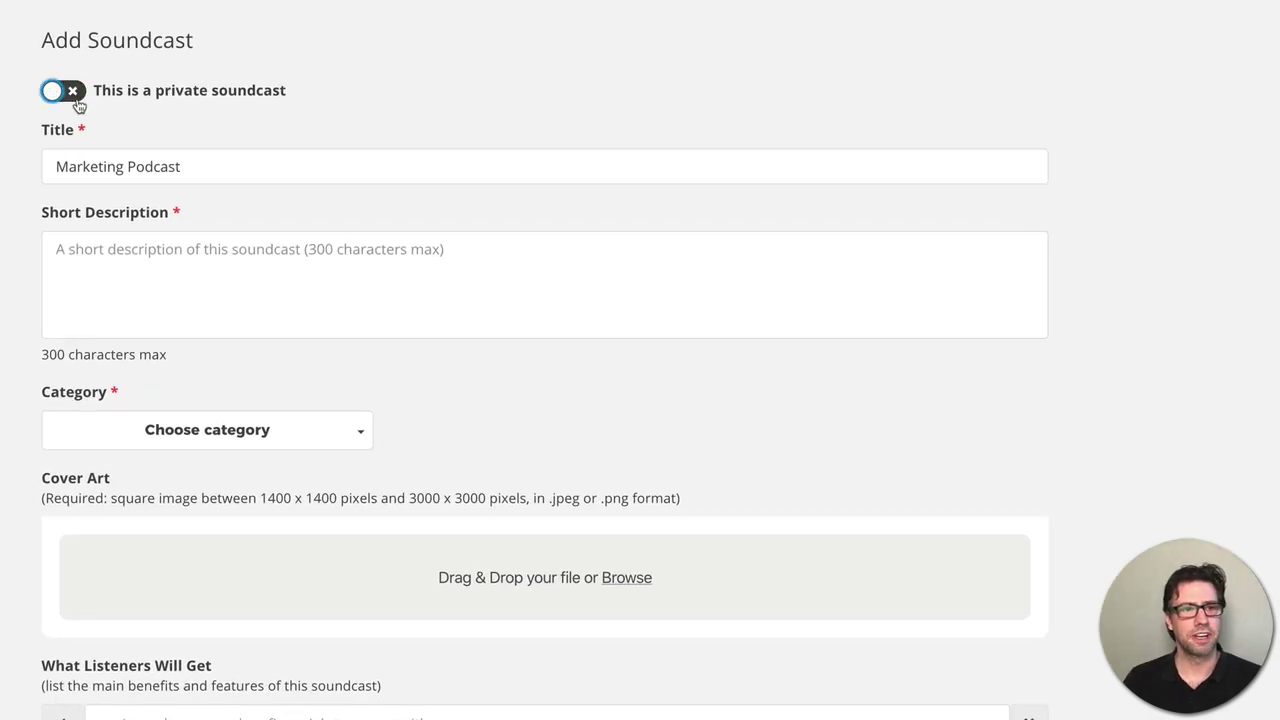
click(64, 91)
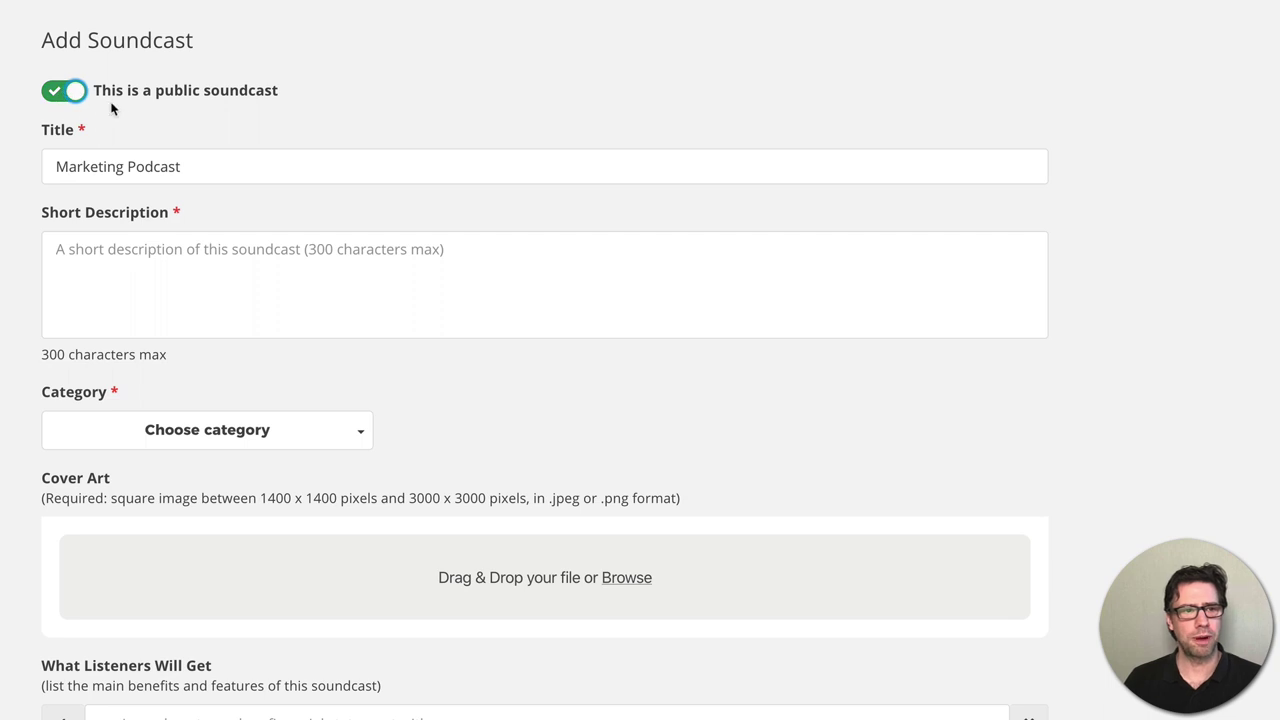
- Enter "Alles rund um marketing und Erfolg" as the soundcast's short description
click(149, 256)
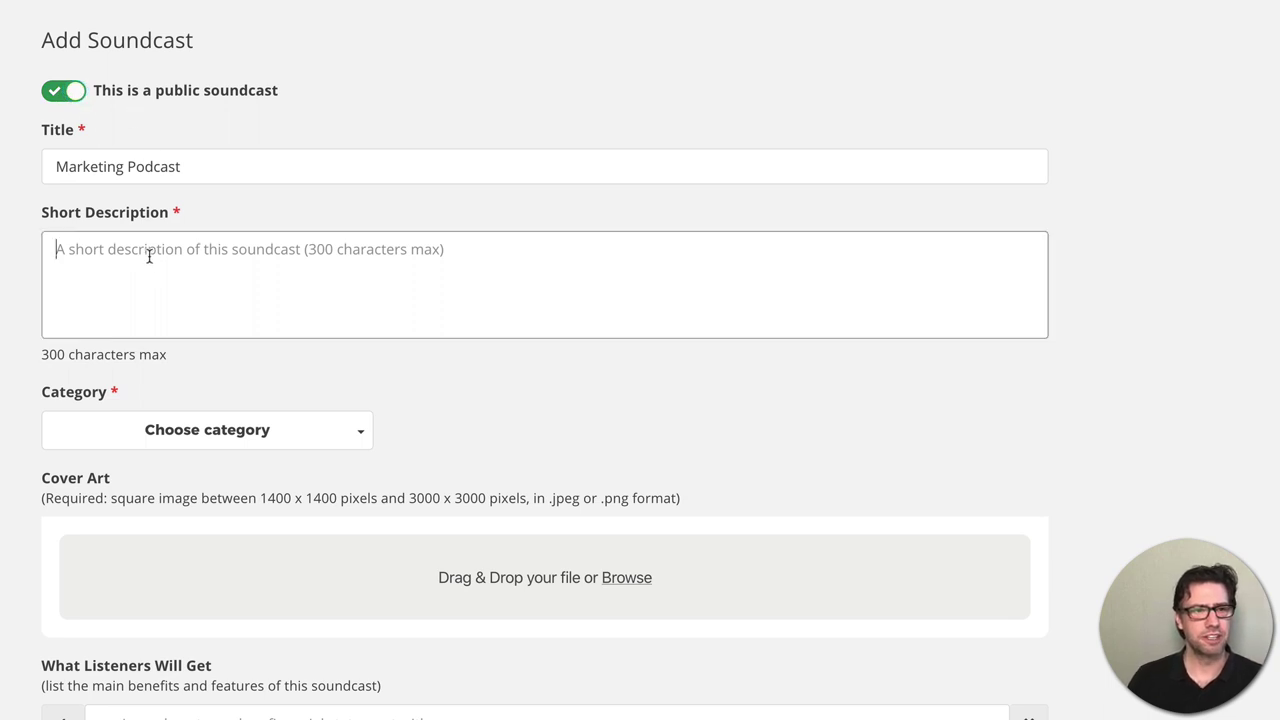
text(A)
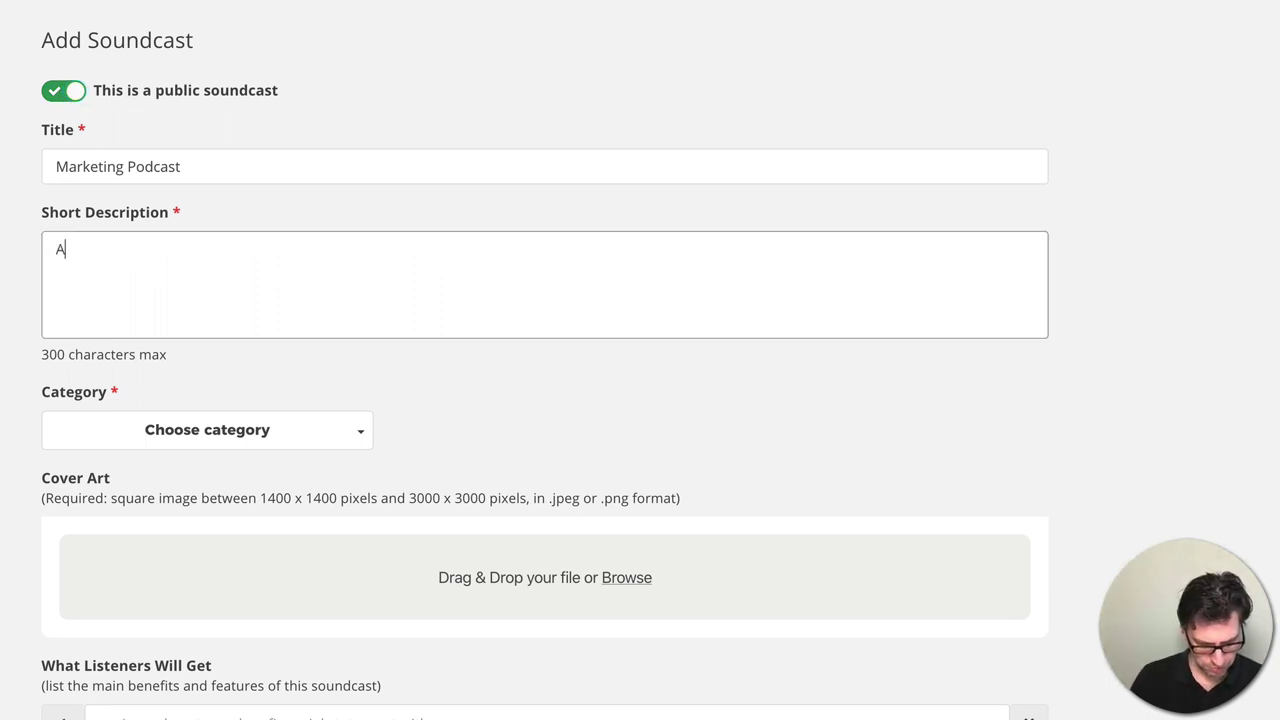
text(lles rund um dein Markein)
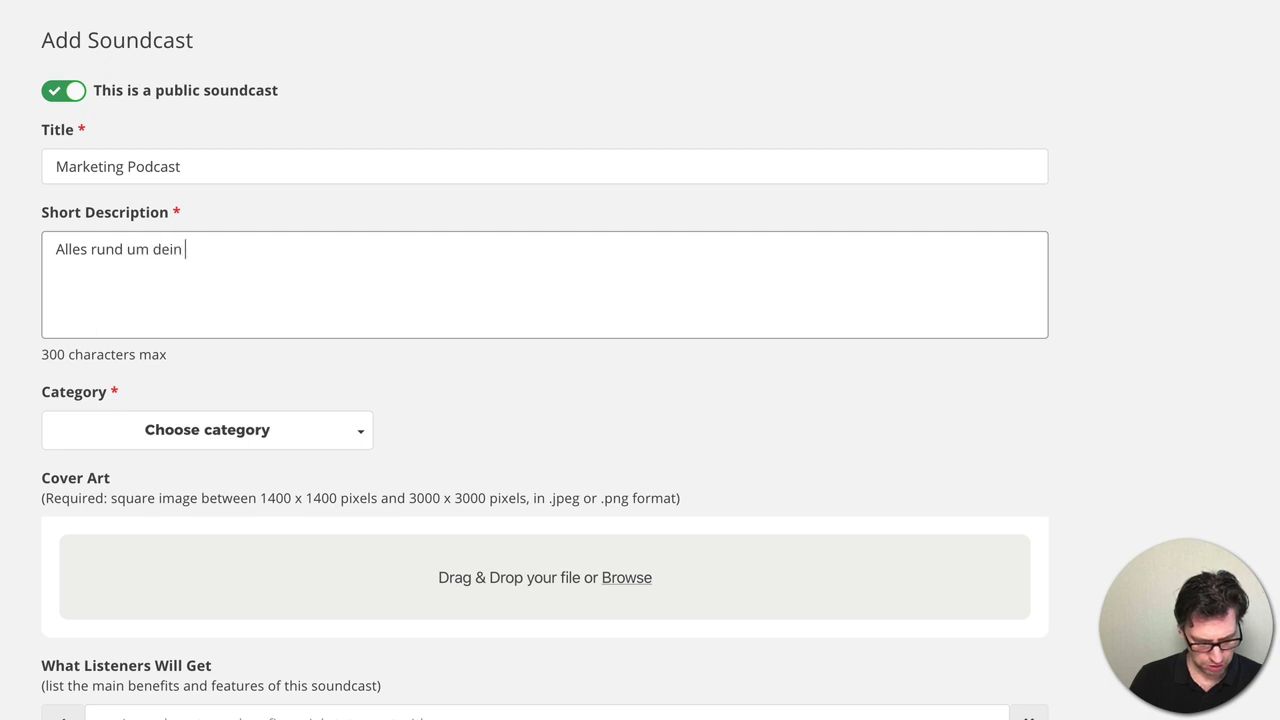
double_click(166, 249)
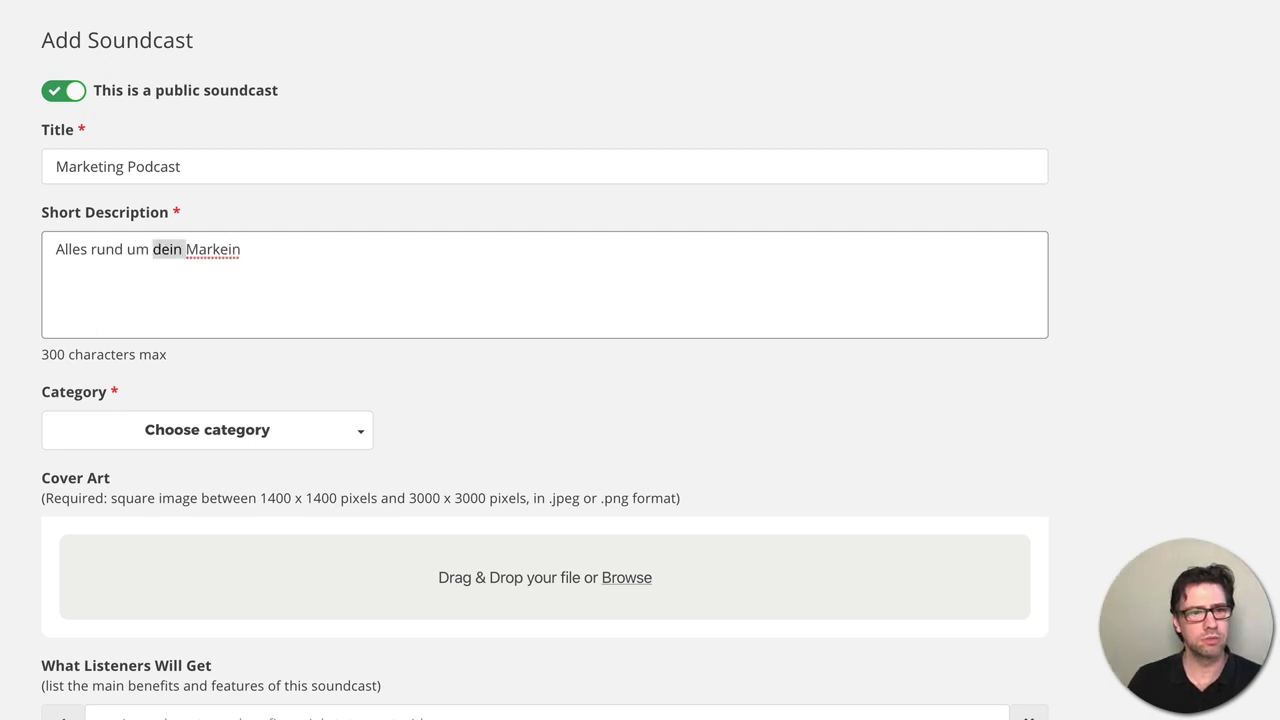
key(BackSpace)
double_click(178, 249)
text(marketing und Erfolg)
- Set the soundcast's category to Business
click(310, 436)
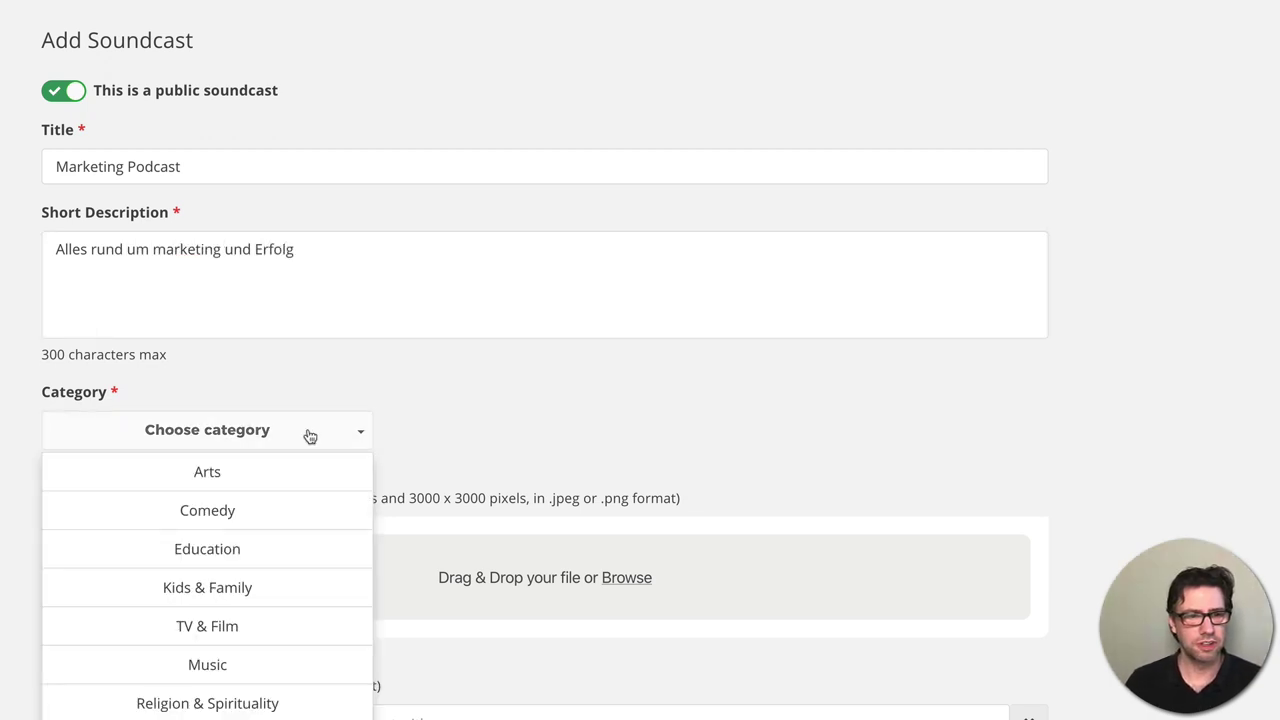
scroll(338, 561, down, 1)
scroll(338, 561, down, 4)
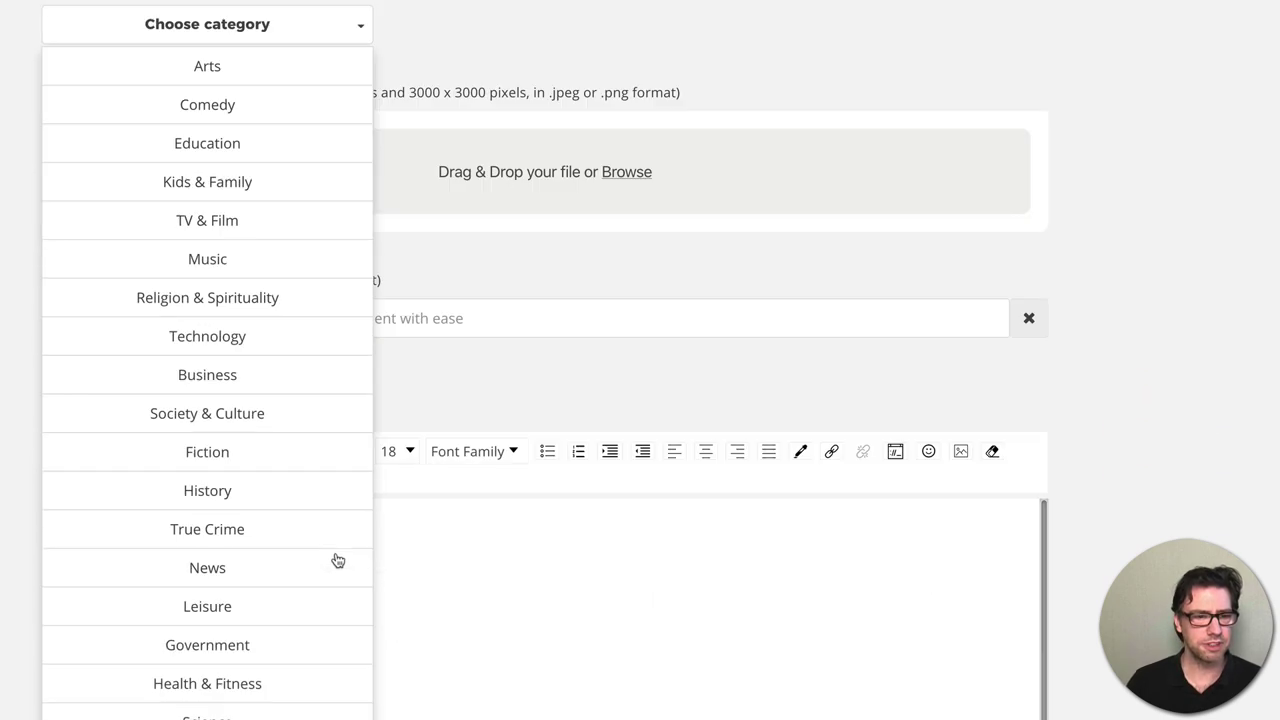
scroll(338, 561, up, 2)
scroll(338, 561, down, 1)
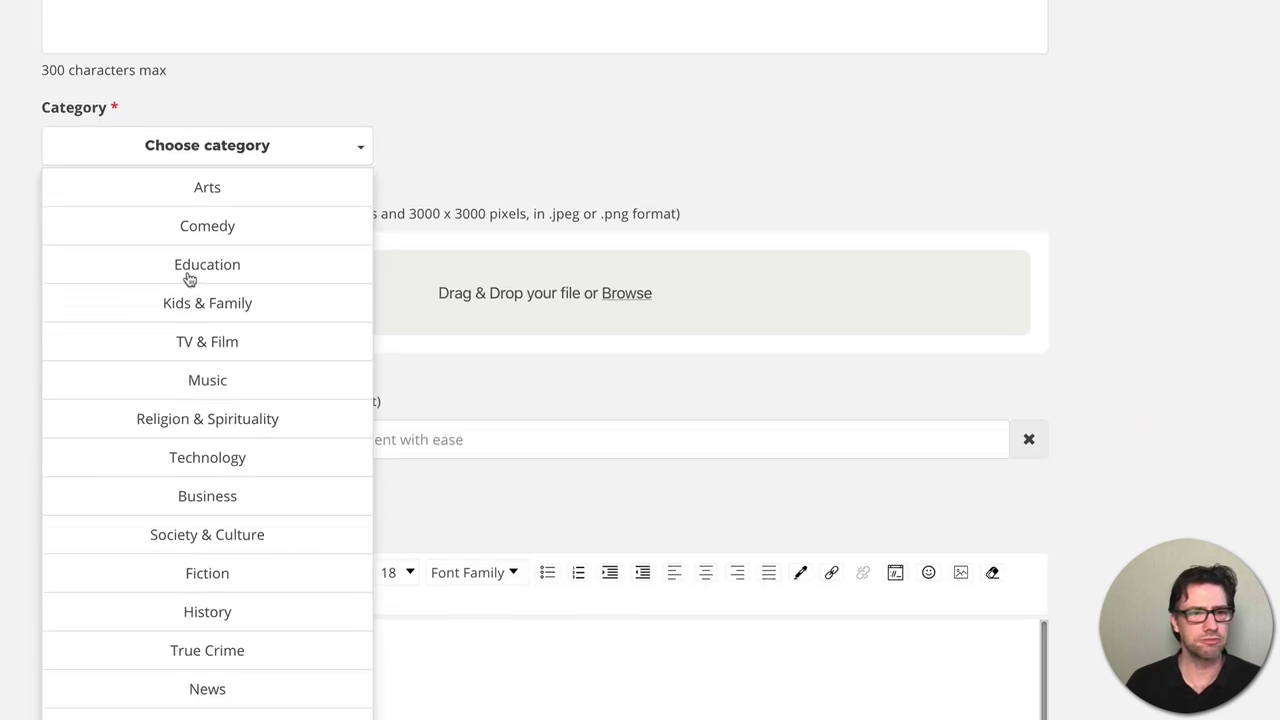
click(224, 490)
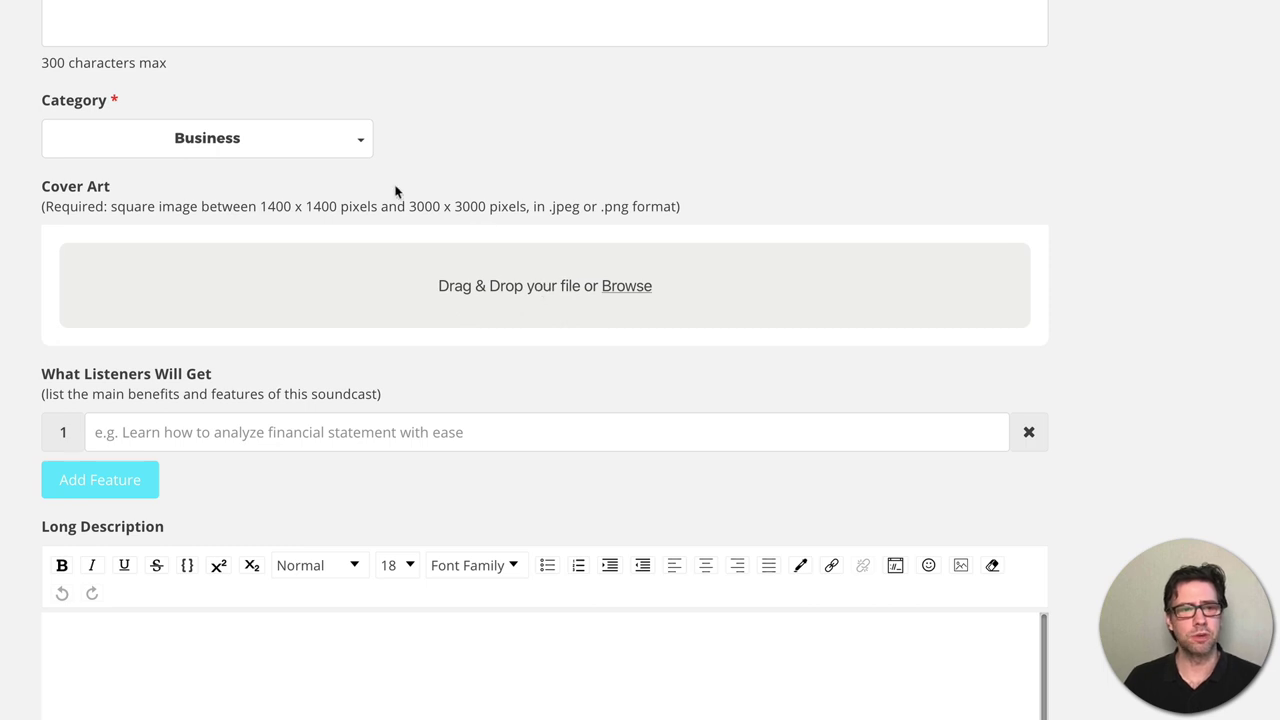
- List three features that listeners will get: "SEO", "E-Mail-Marketing" and "Erfolgsstrategien"
drag(258, 206, 481, 210)
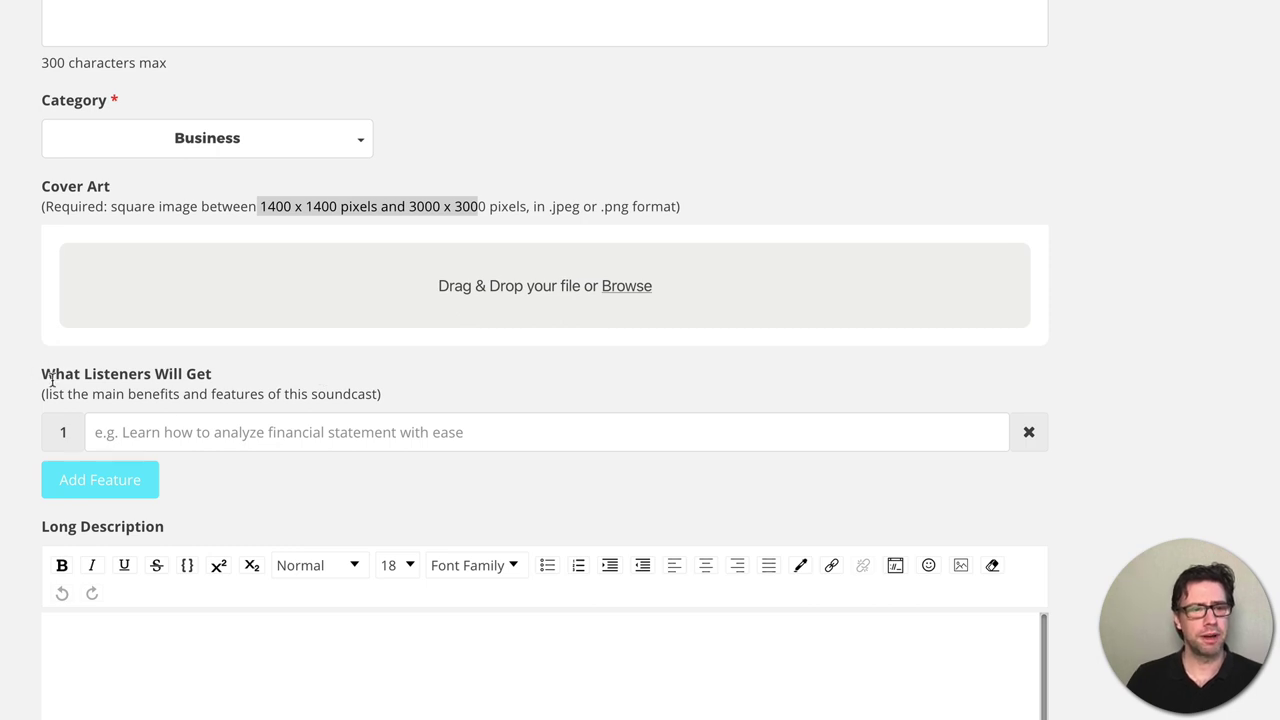
click(171, 427)
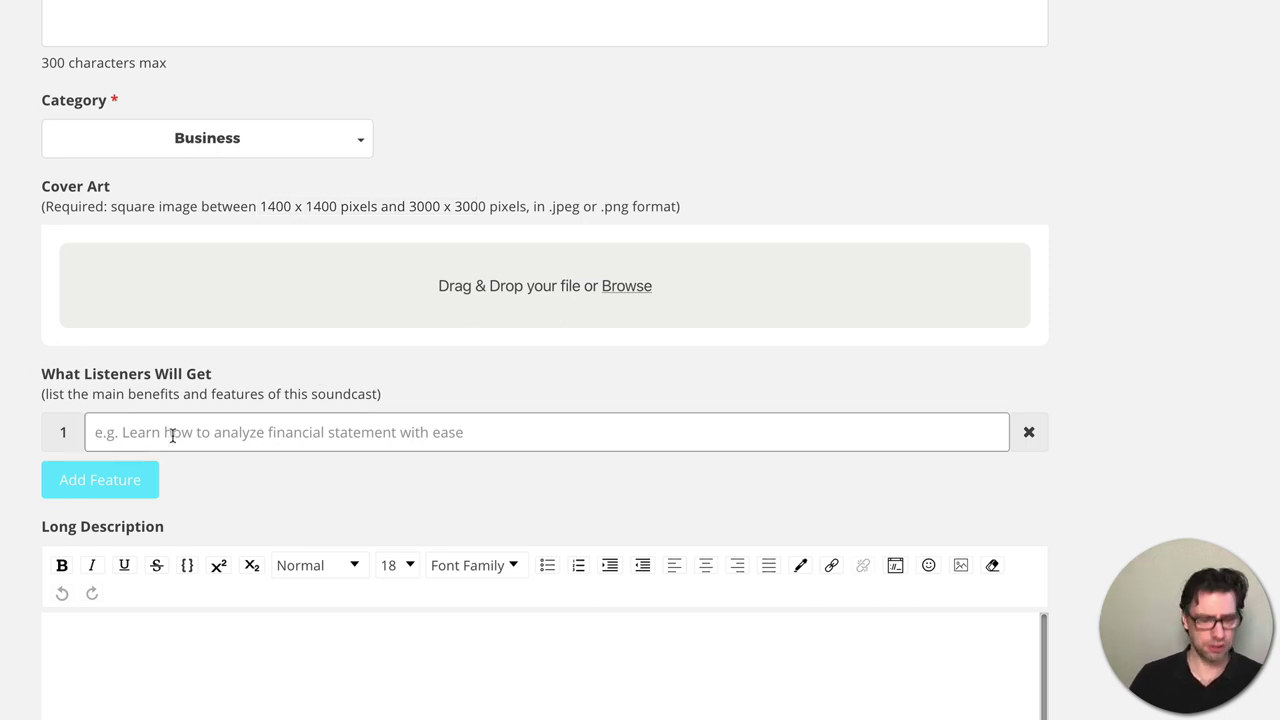
text(SEO)
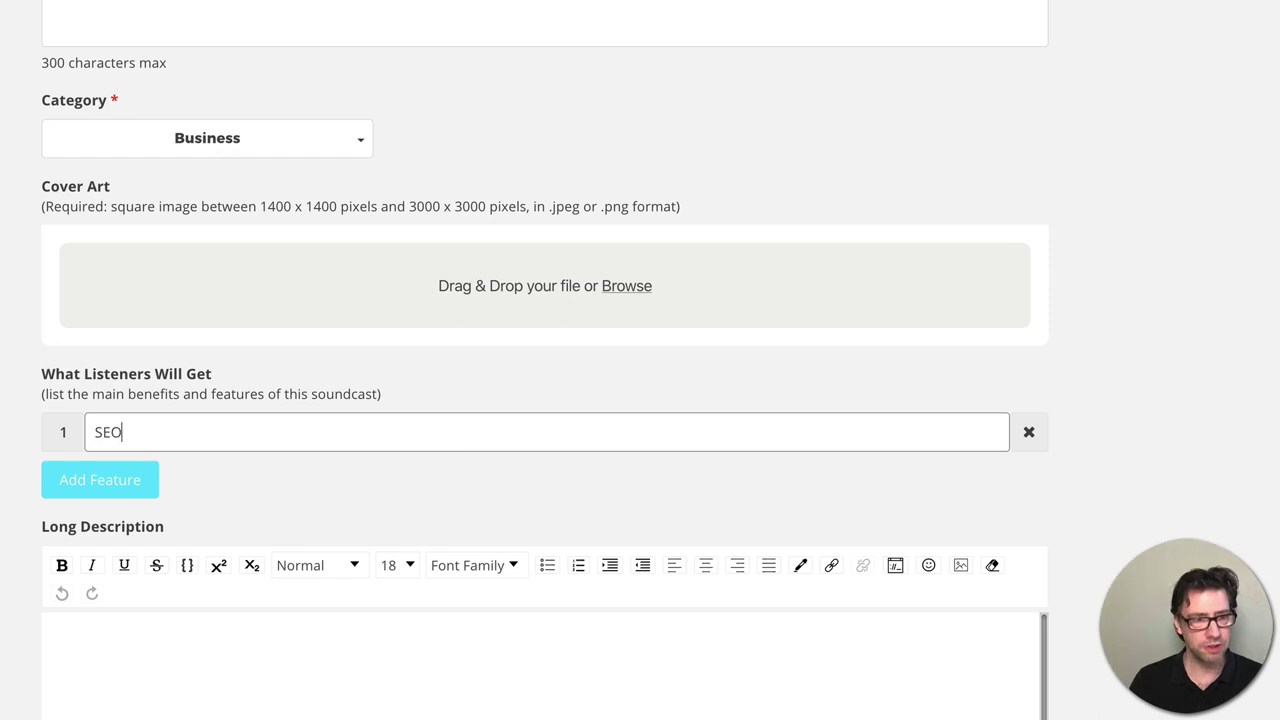
click(107, 479)
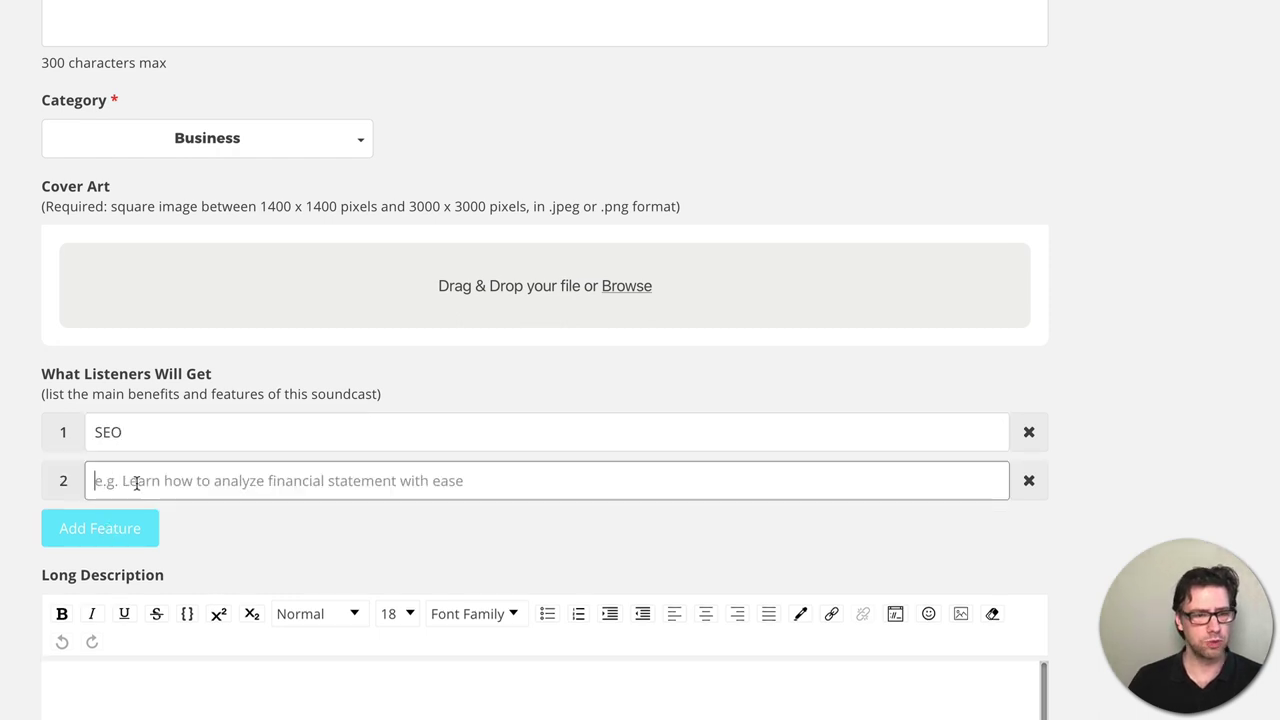
text(E-Mail)
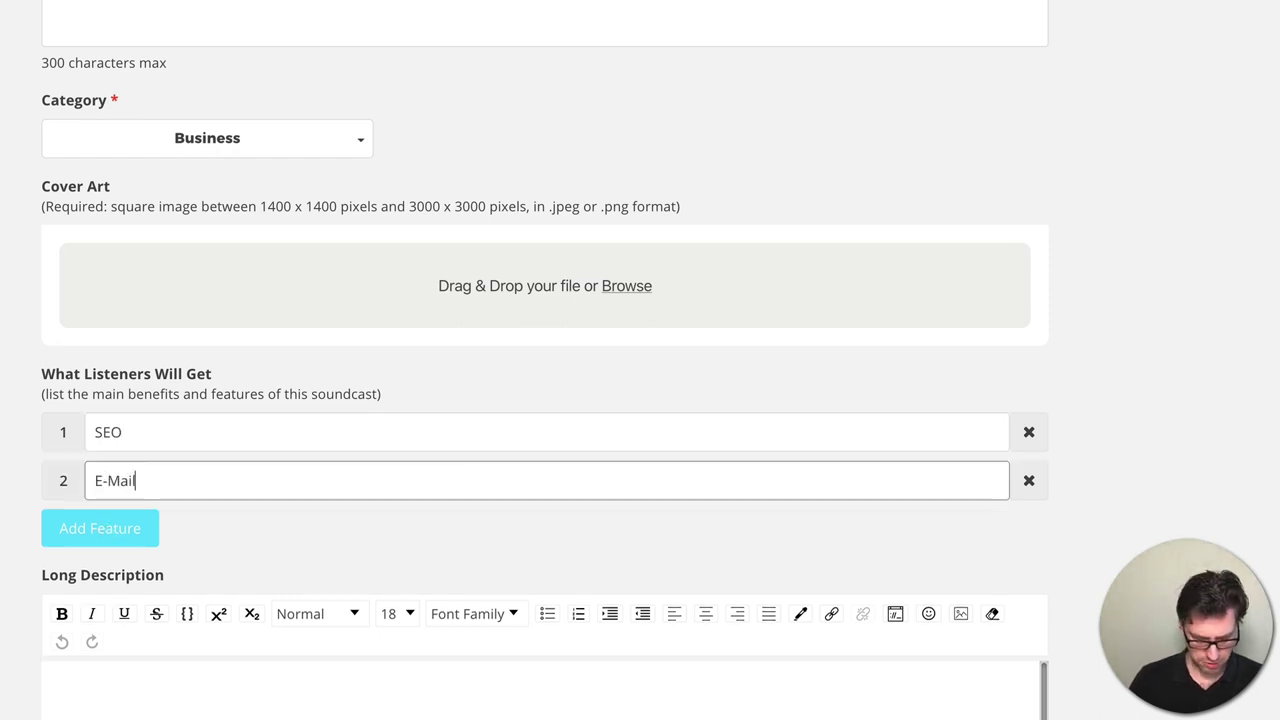
text(-Marketing)
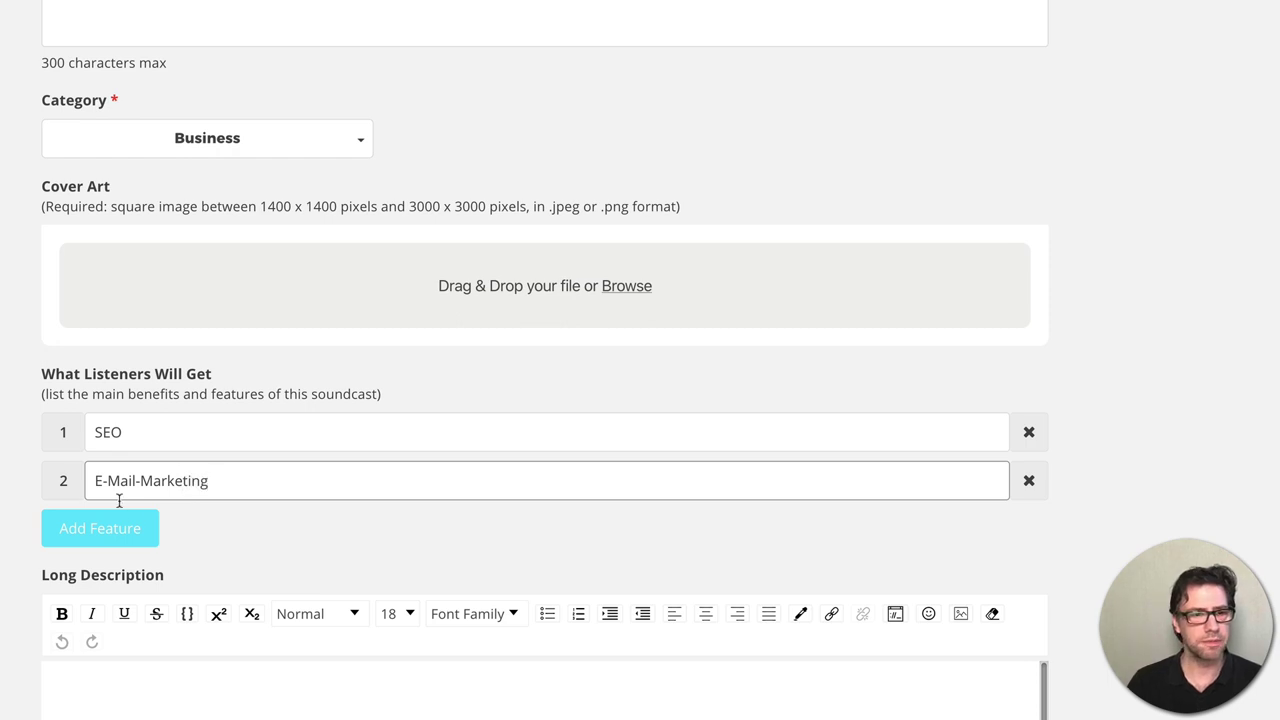
click(129, 530)
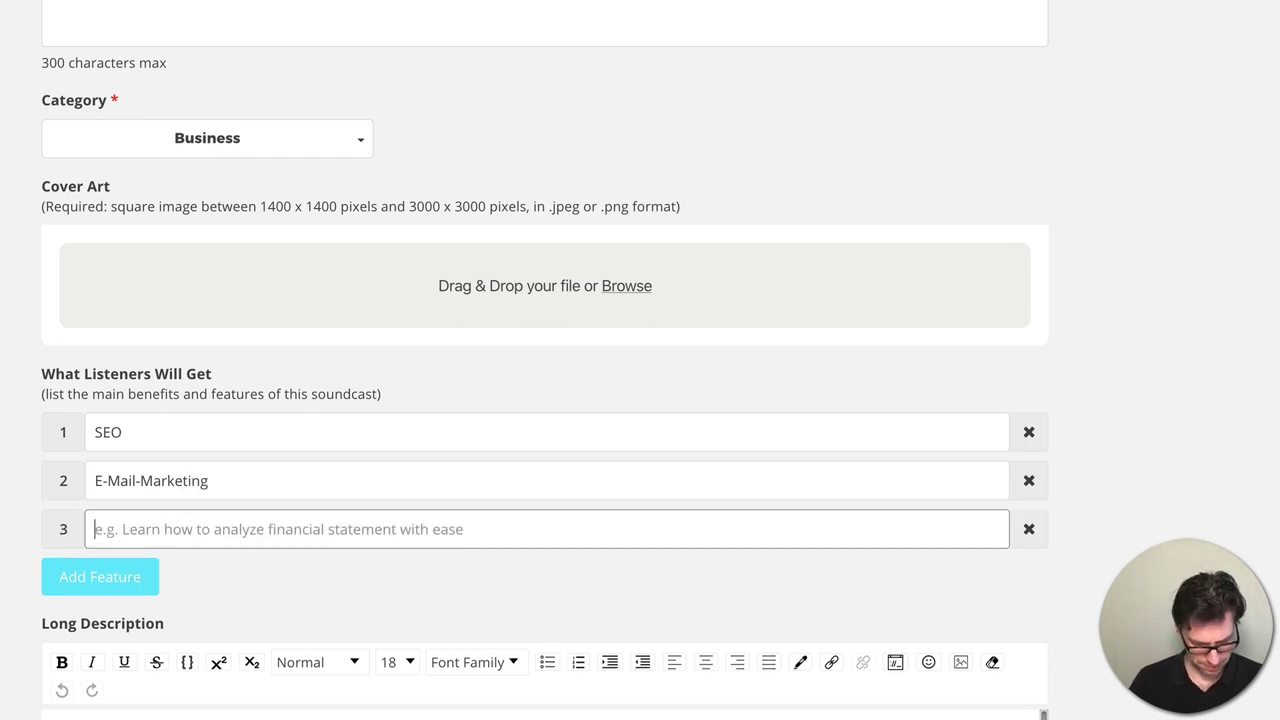
text(Erfolgs)
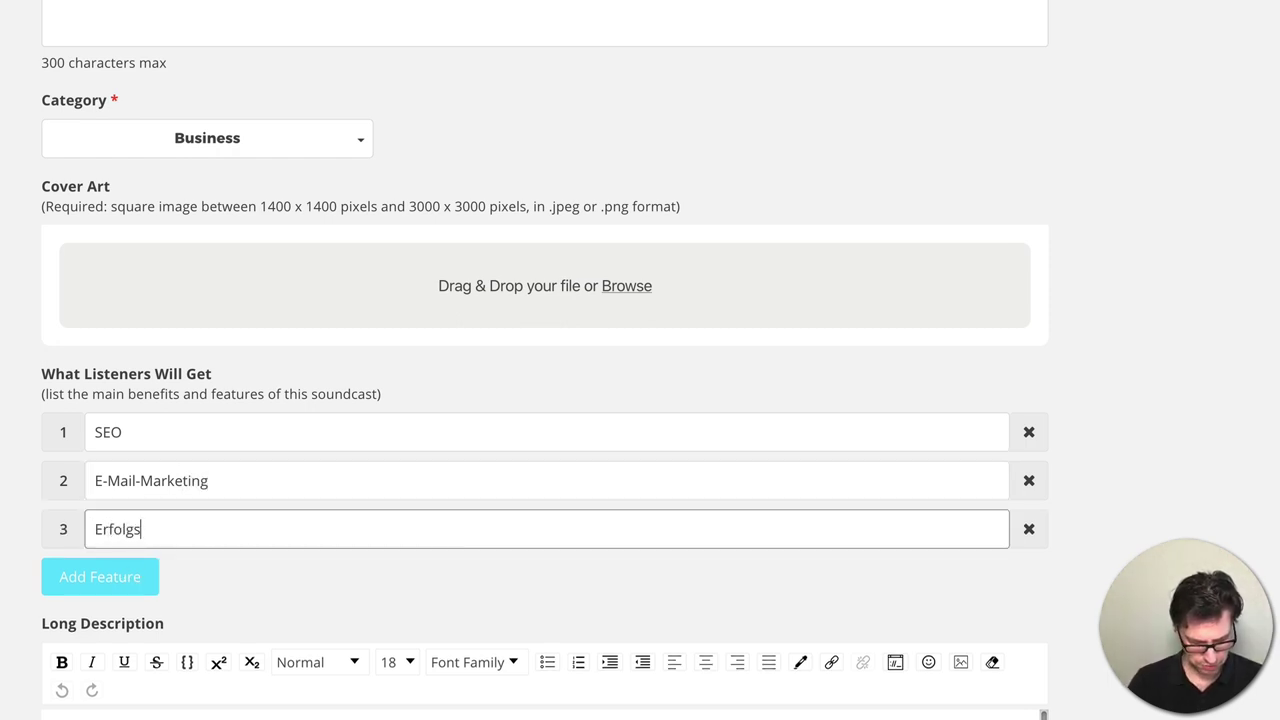
text(strategien)
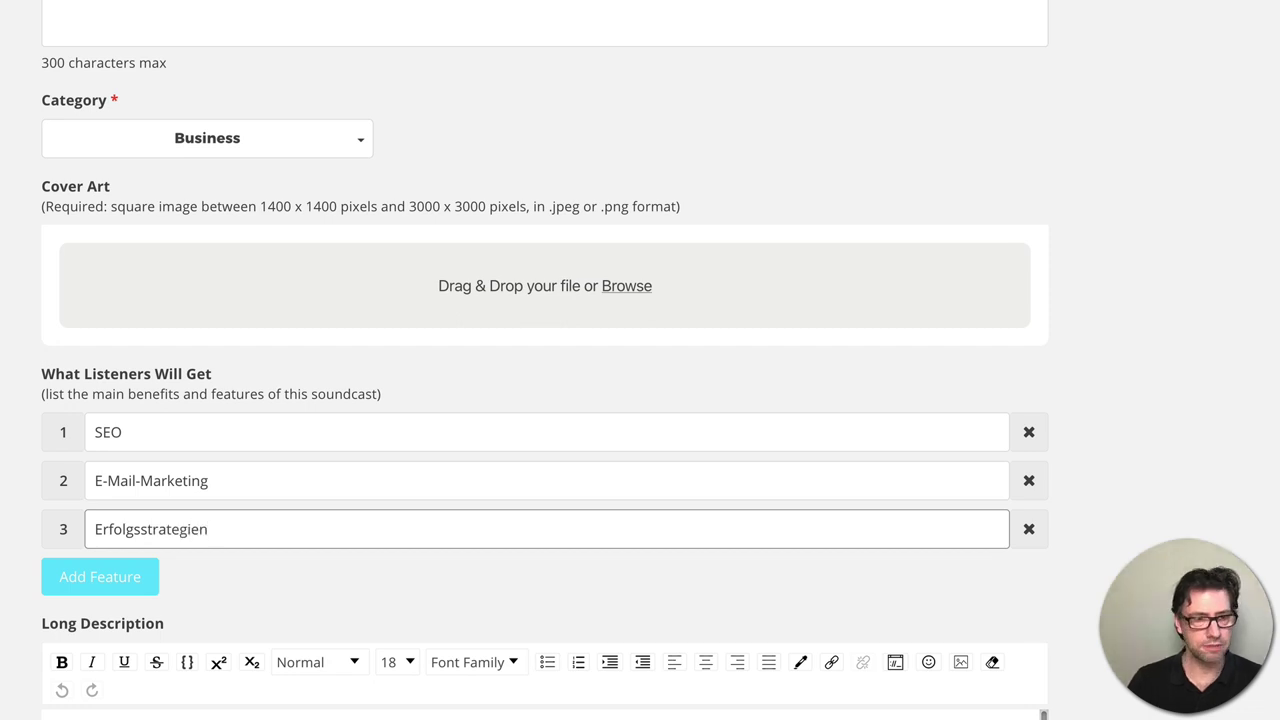
click(256, 582)
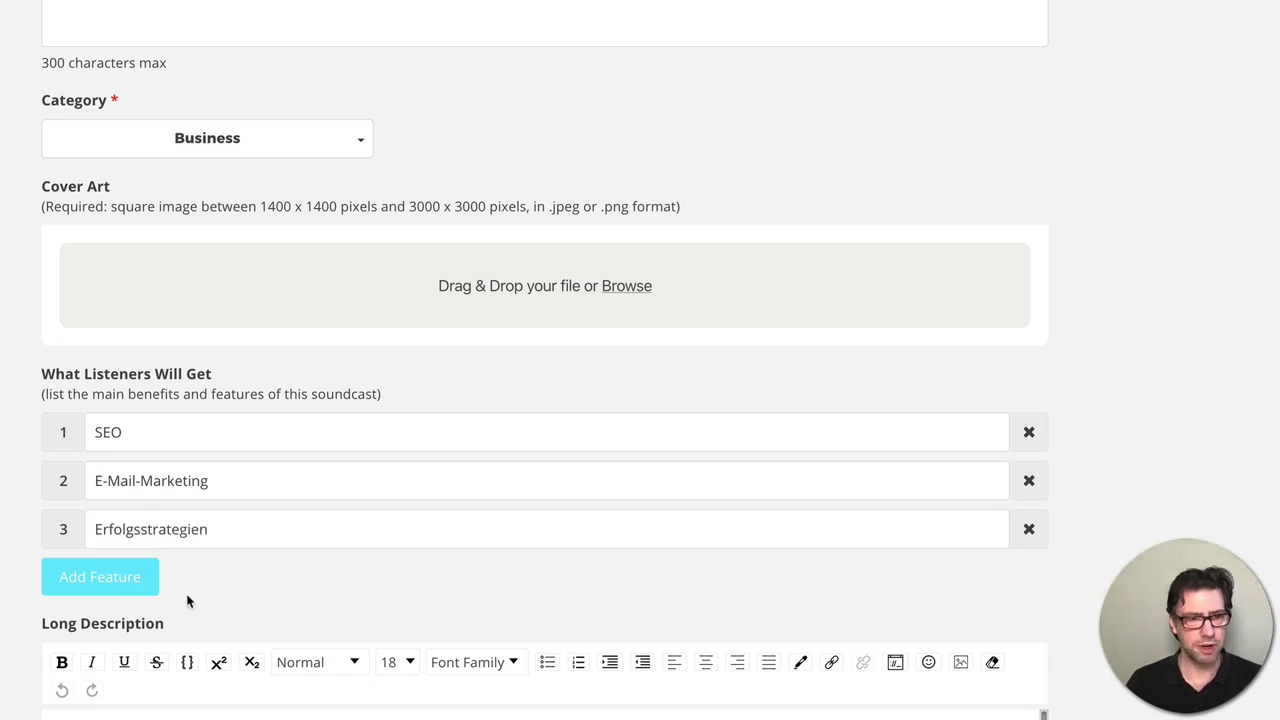
- Enter the placeholder text "Blablablabla" as the soundcast's long description
scroll(294, 691, down, 3)
click(225, 534)
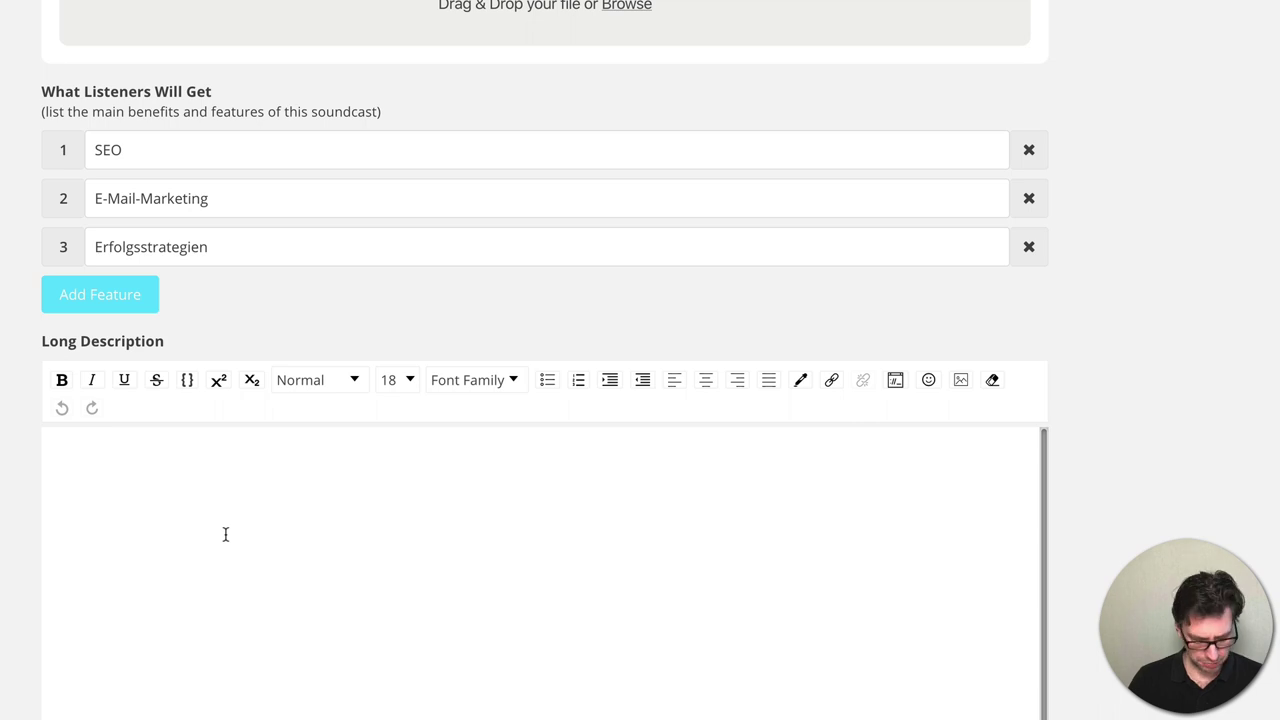
text(Blablablabla)
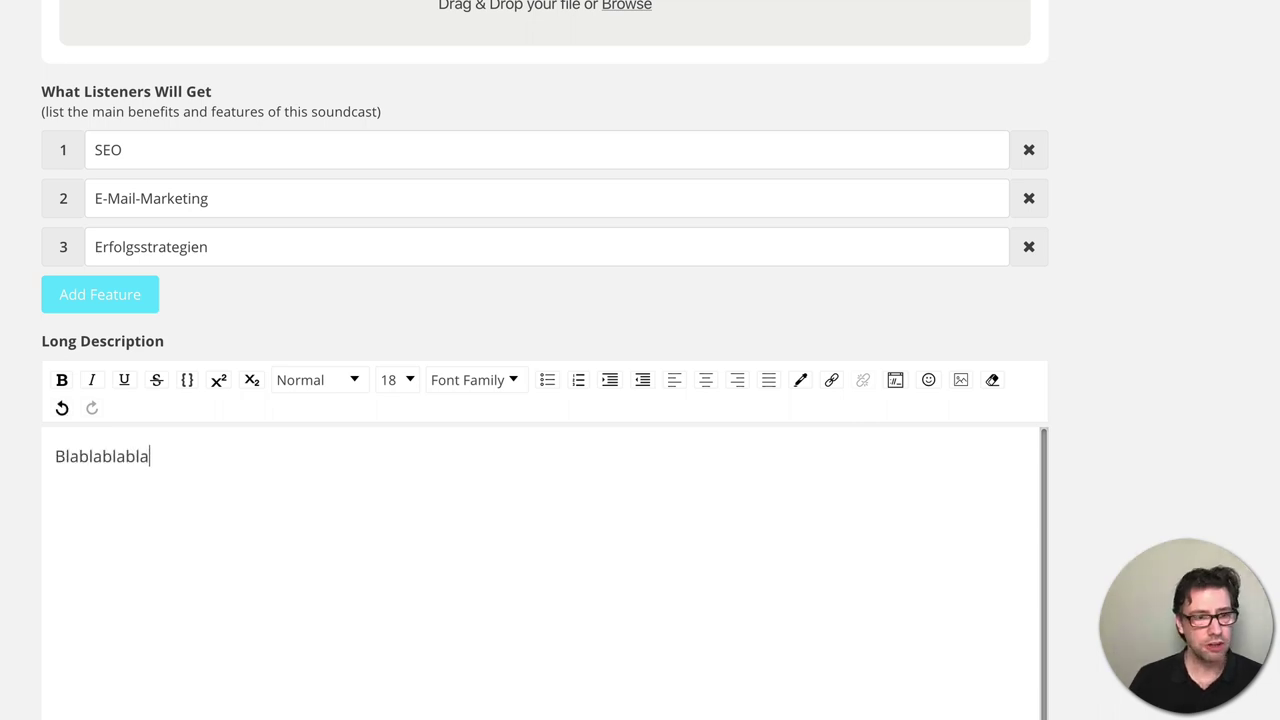
- Upload a portrait image file as the host profile picture, crop it and save the cropped image
scroll(1120, 572, down, 5)
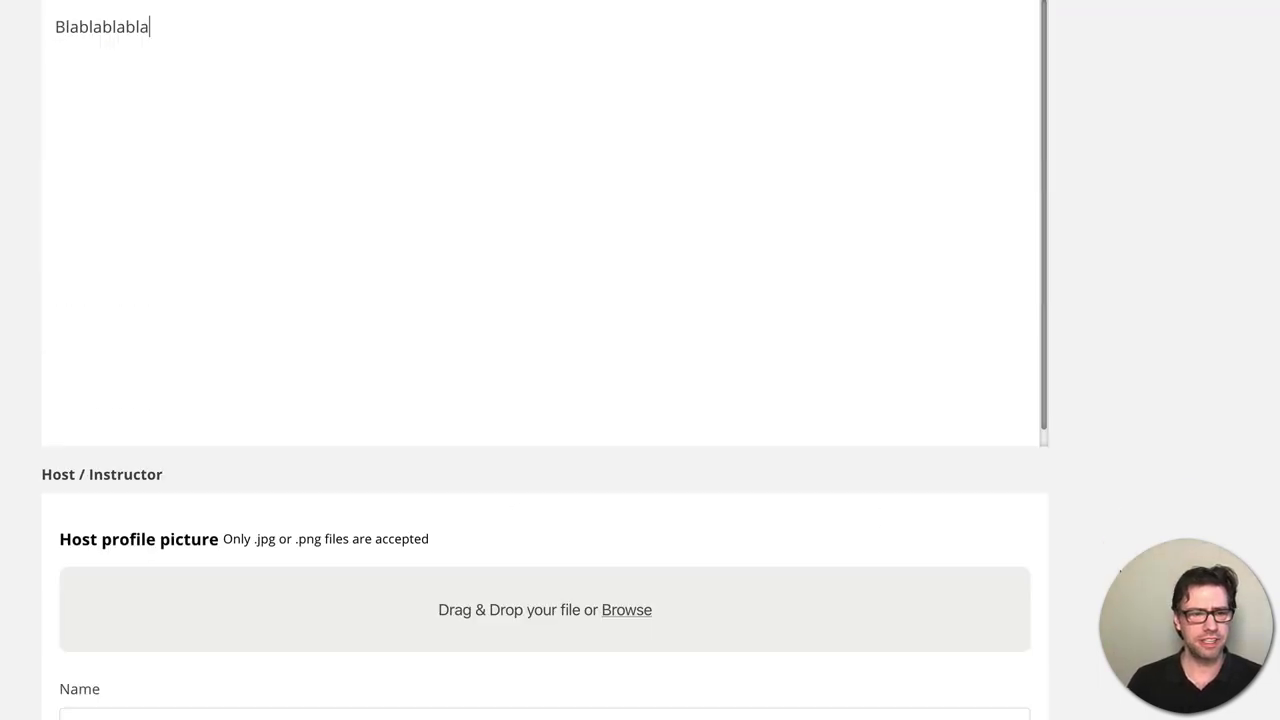
scroll(1050, 580, down, 2)
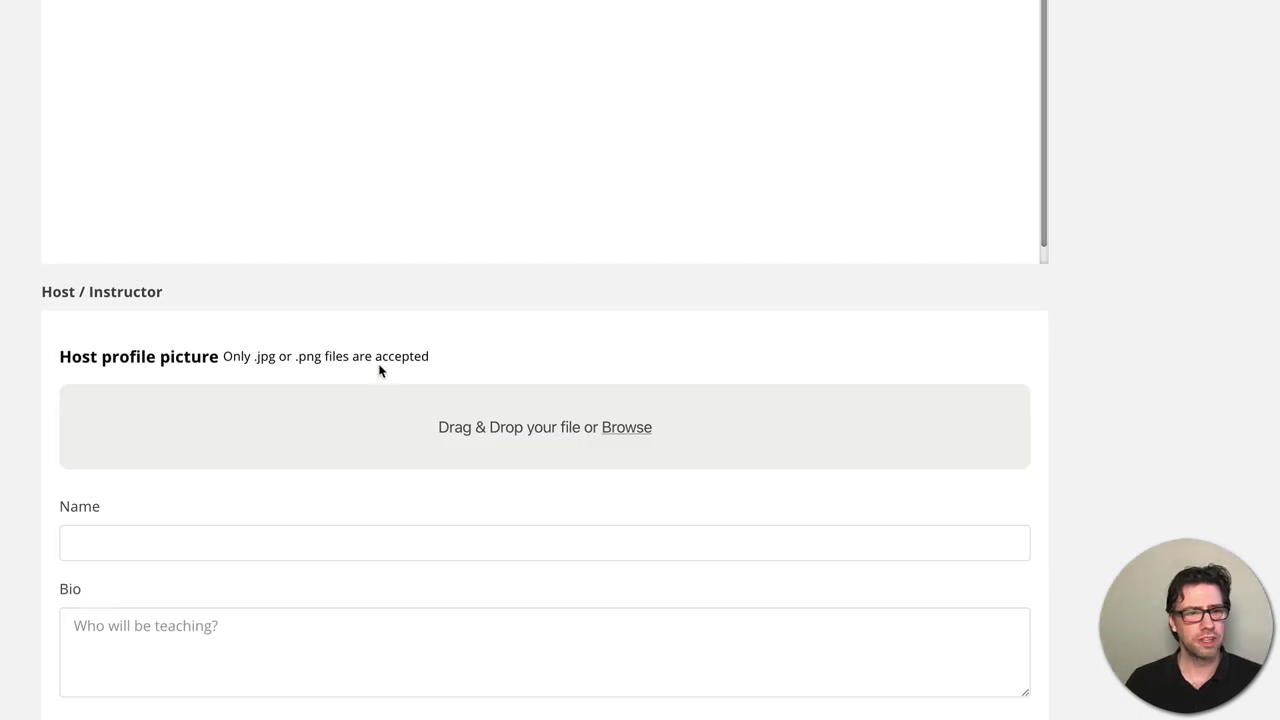
click(626, 430)
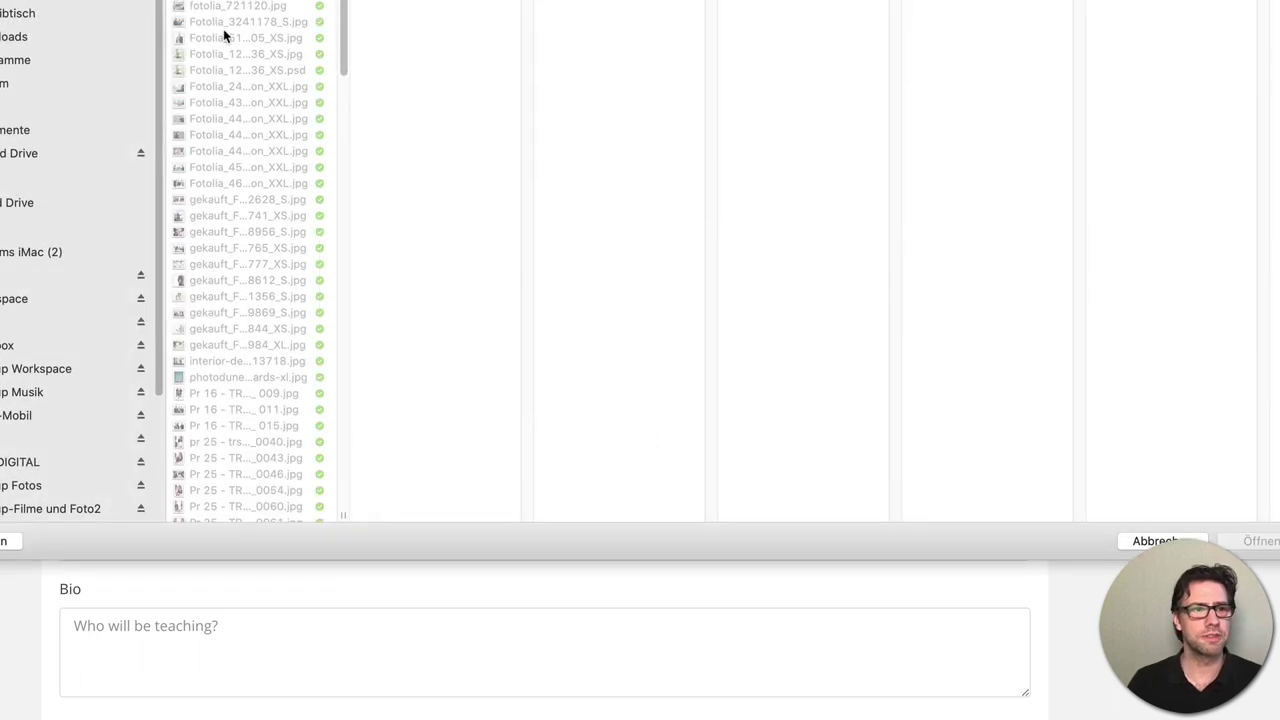
double_click(274, 18)
click(660, 567)
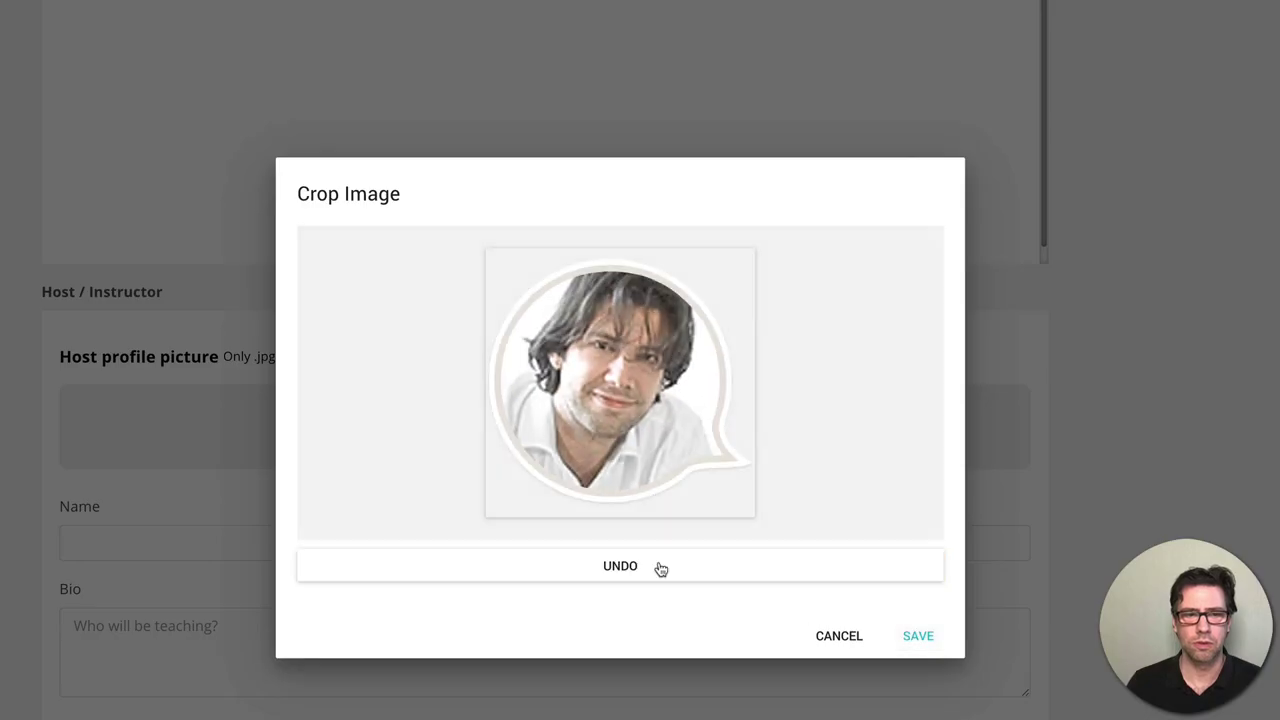
click(920, 636)
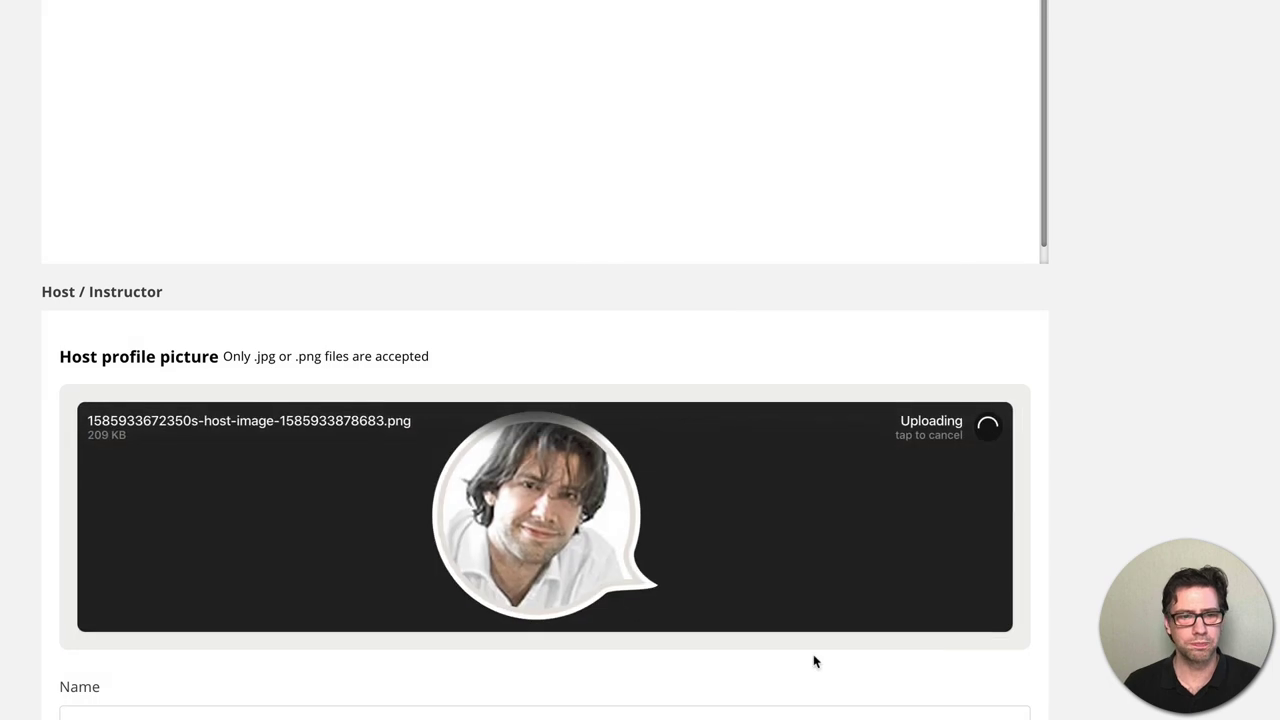
- Enter the host's first name in the Host / Instructor details and dismiss the address suggestions
click(338, 715)
text(Marco)
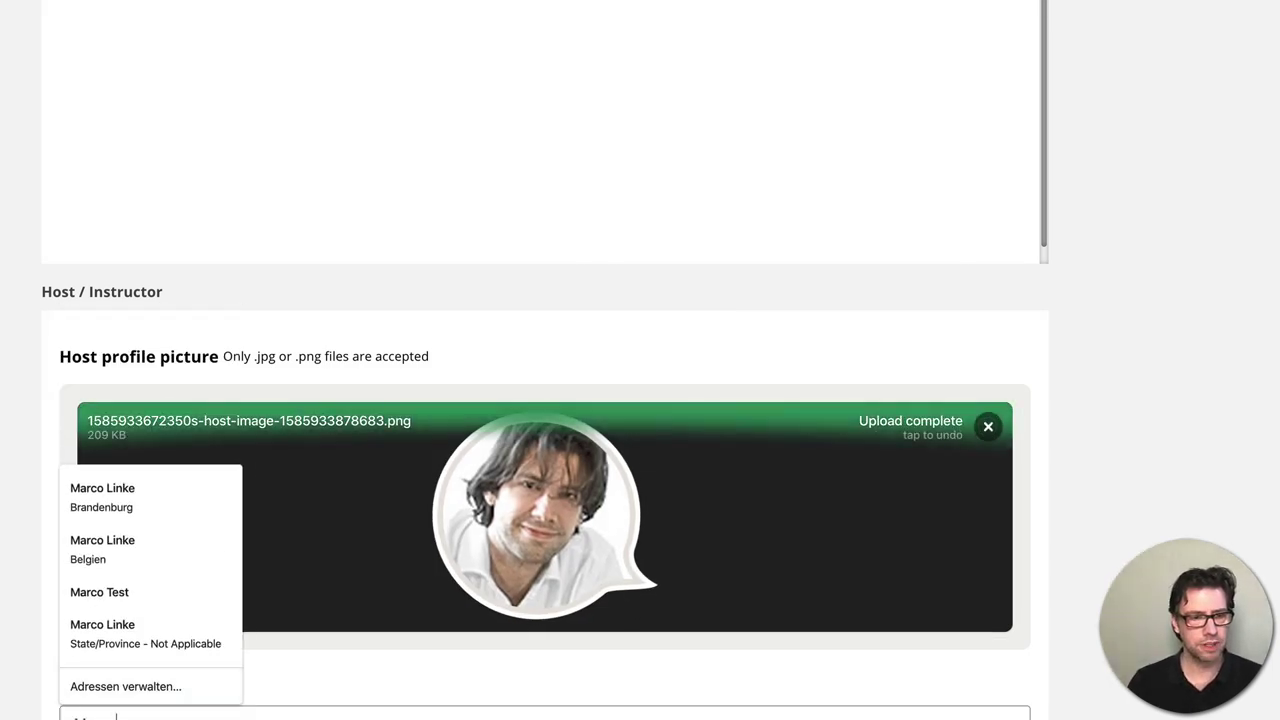
key(Escape)
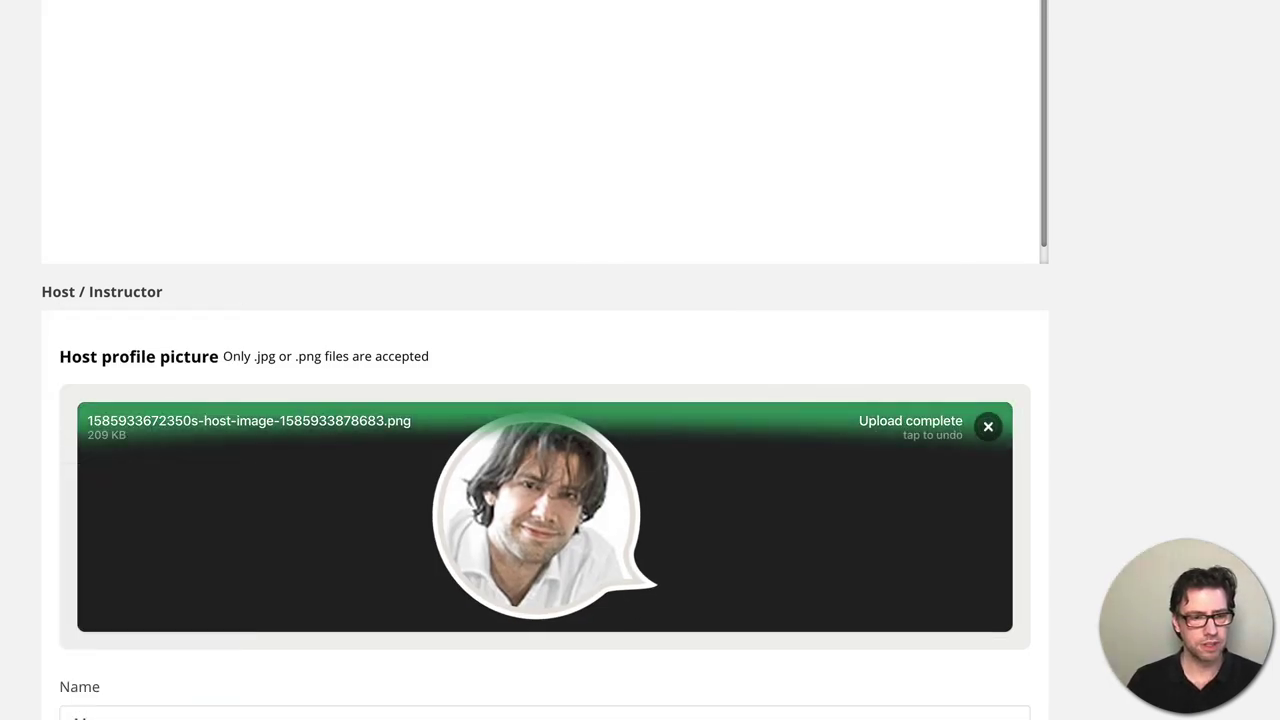
- Enter the placeholder text "Blablabla" as the host's bio and expand the Intro and Outro upload section
key(Tab)
text(Blablabla)
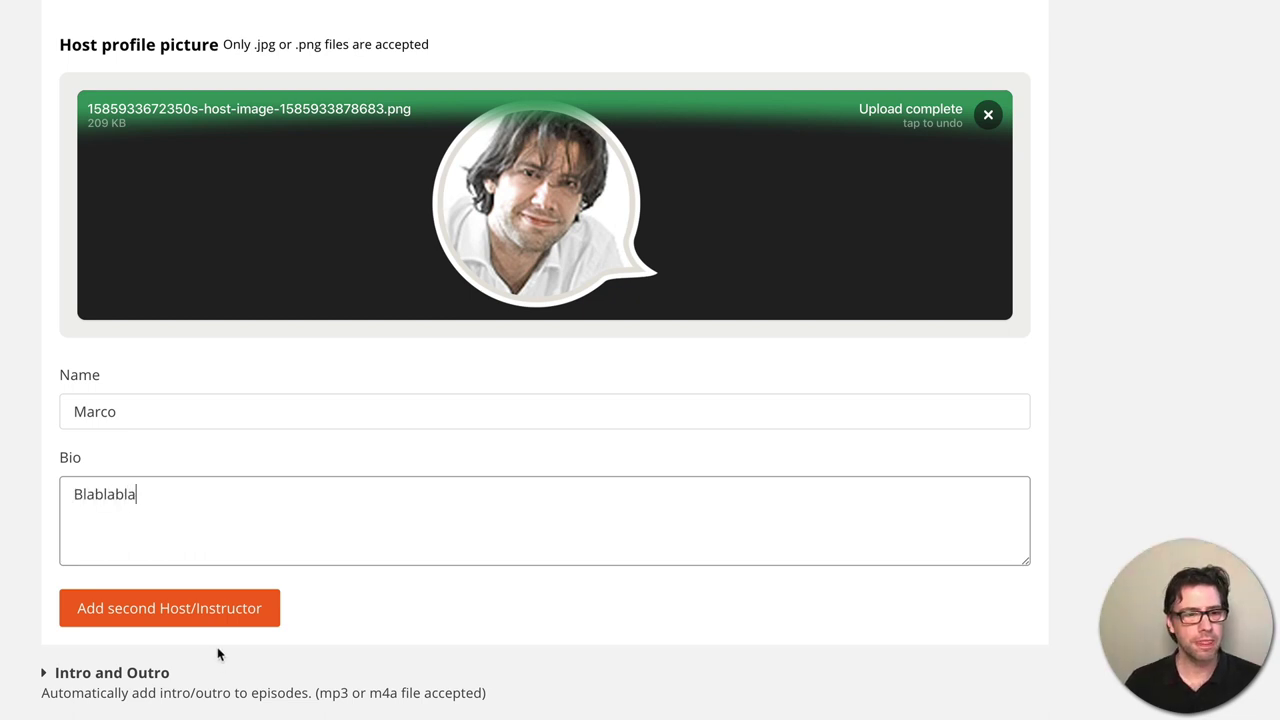
scroll(297, 663, down, 3)
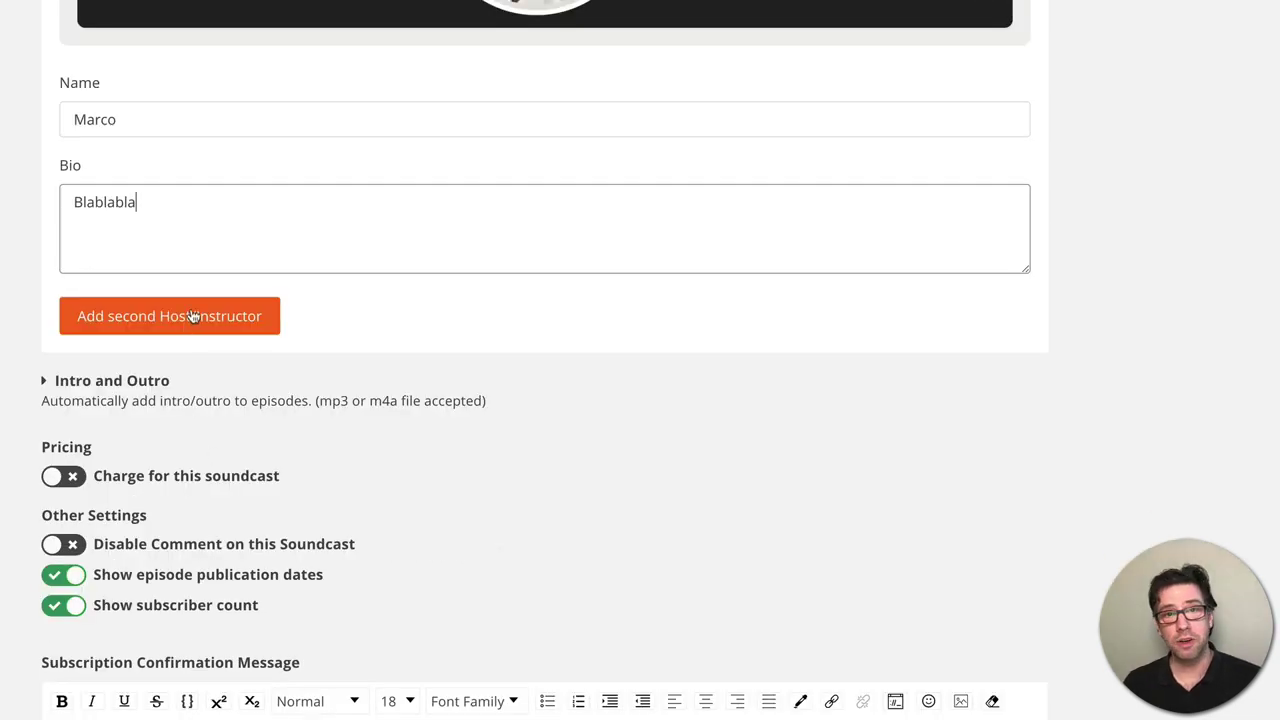
scroll(391, 465, down, 1)
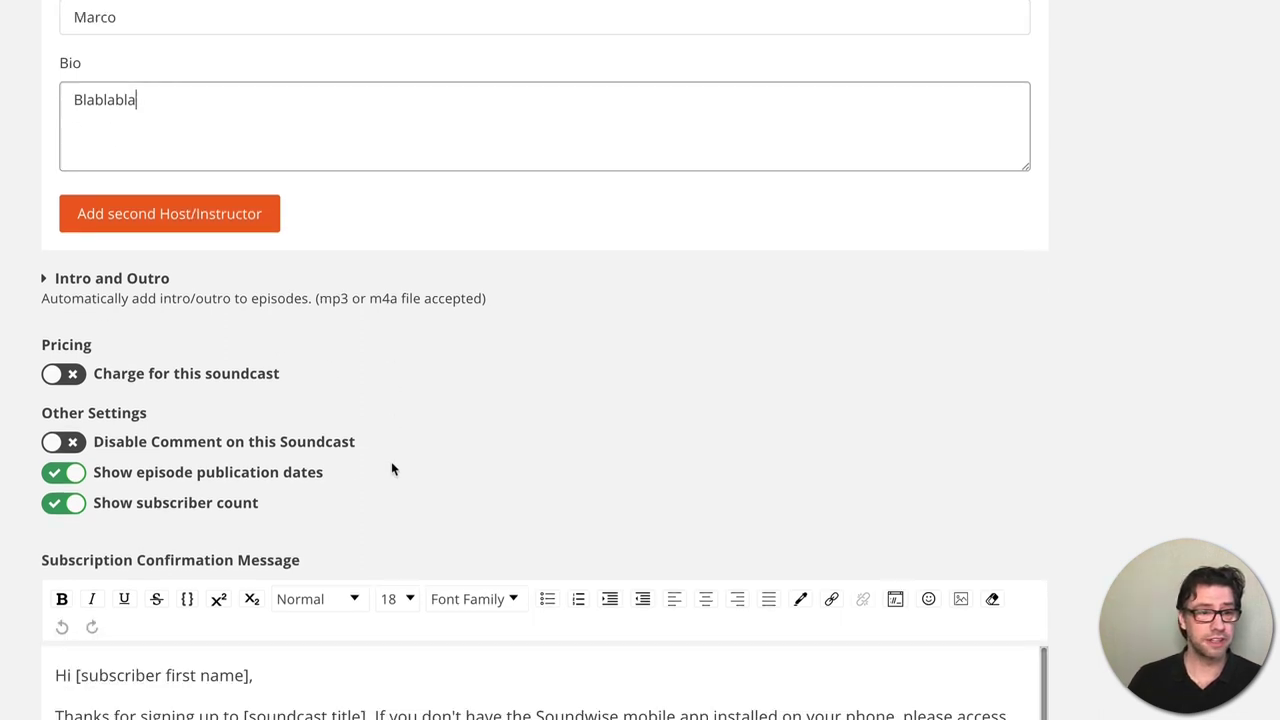
click(44, 280)
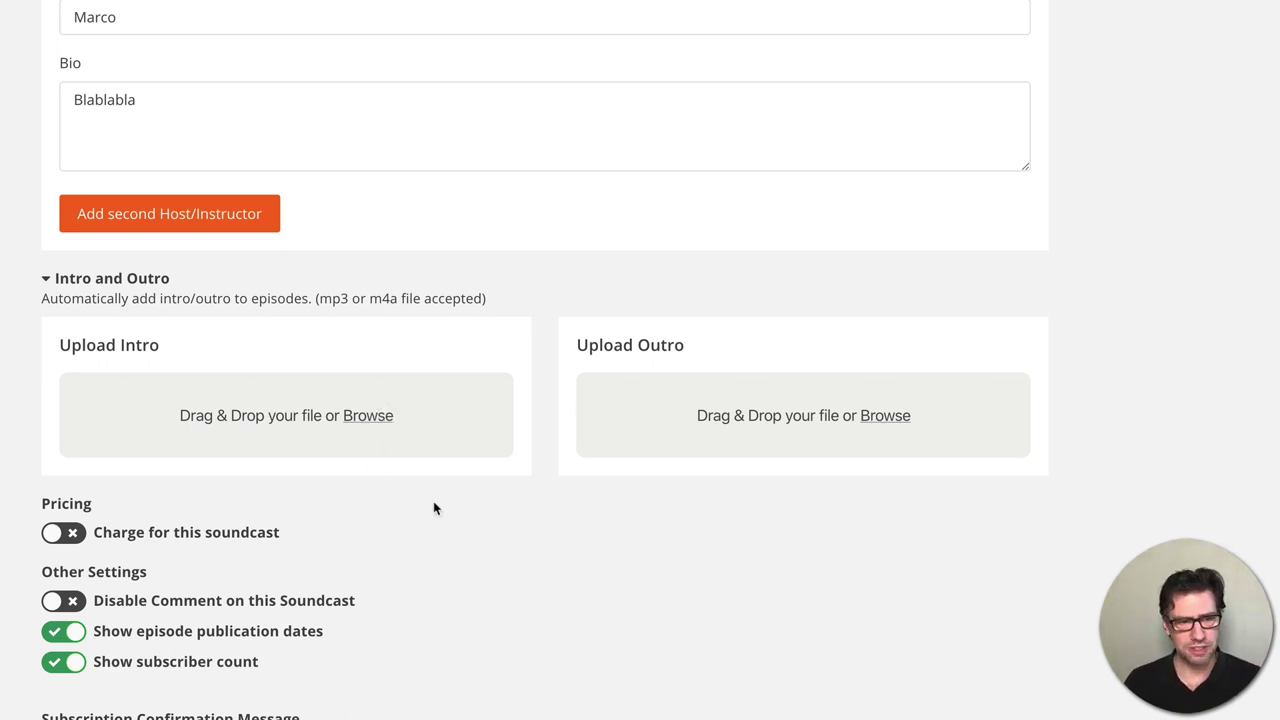
- Try the options for charging for the soundcast and disabling its comments, leaving both switched off
scroll(60, 537, down, 1)
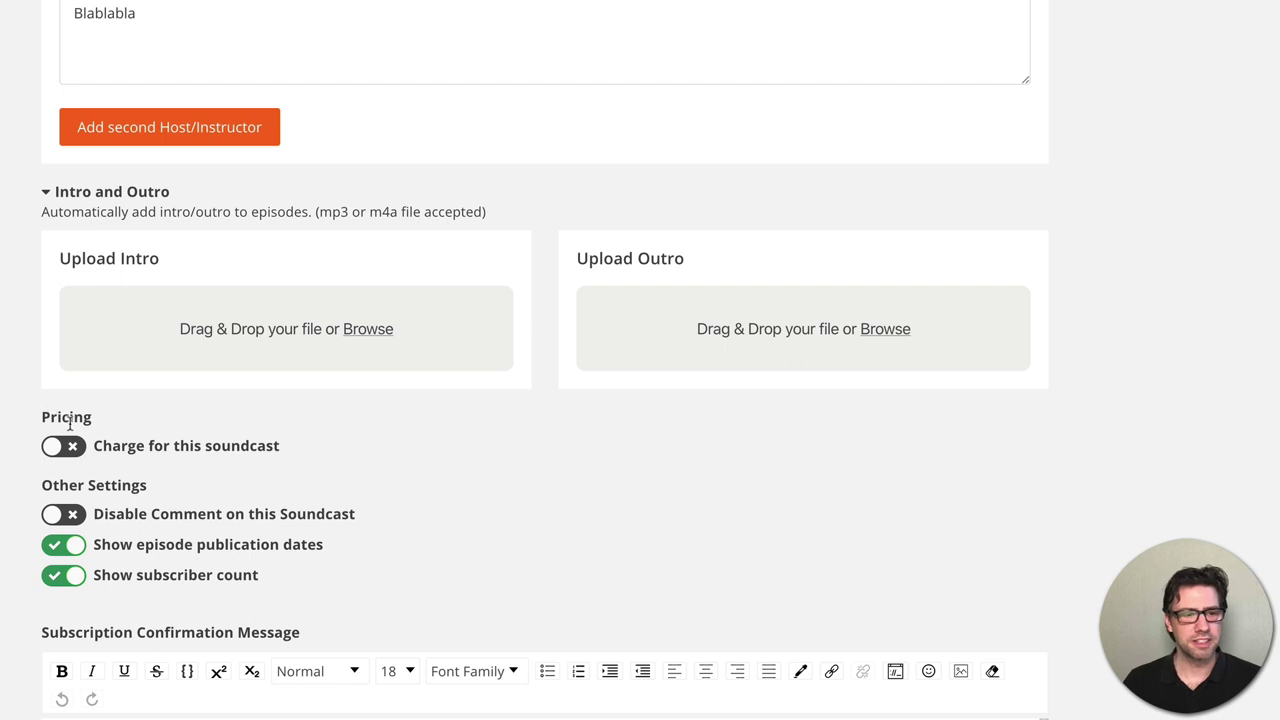
drag(110, 443, 309, 457)
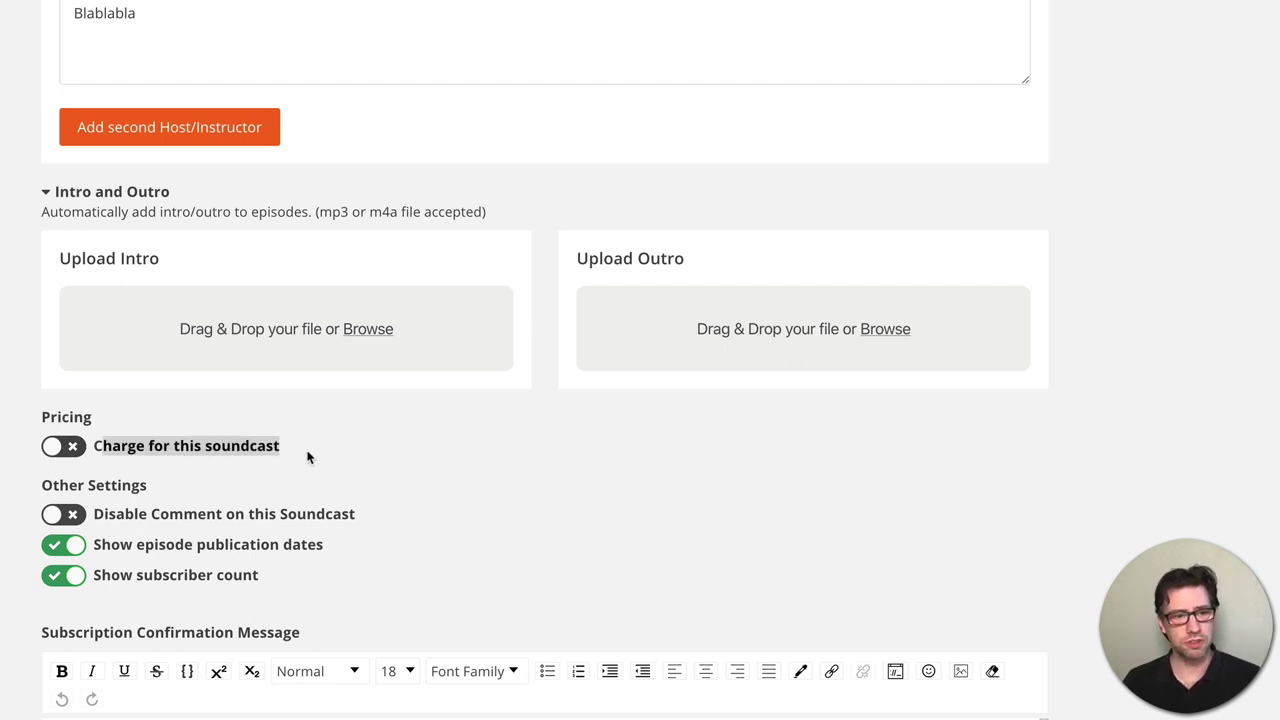
click(64, 449)
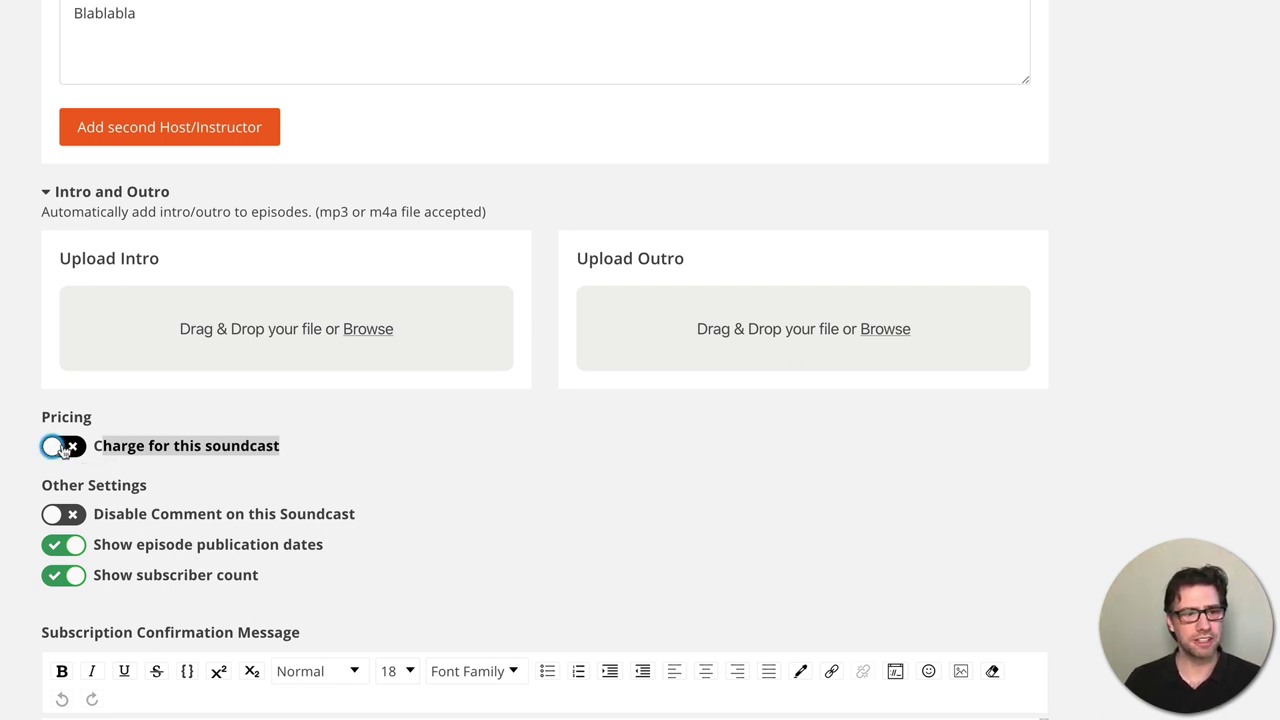
scroll(163, 499, down, 1)
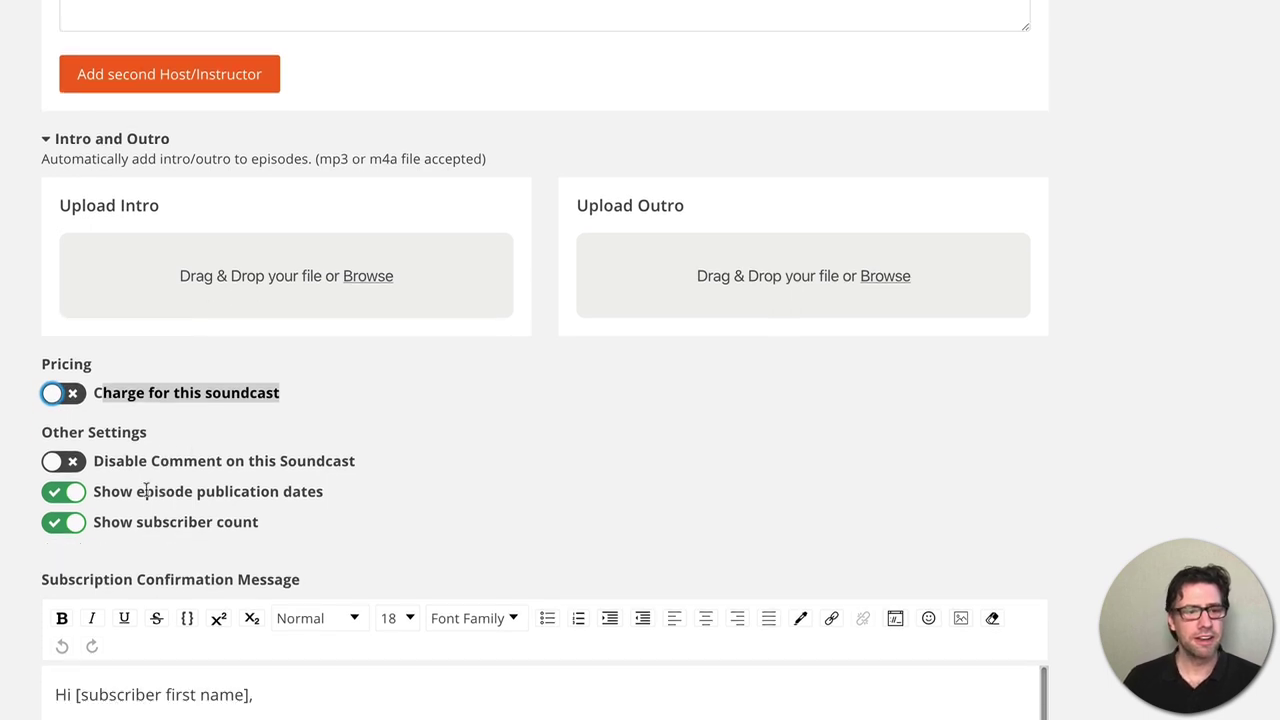
click(63, 458)
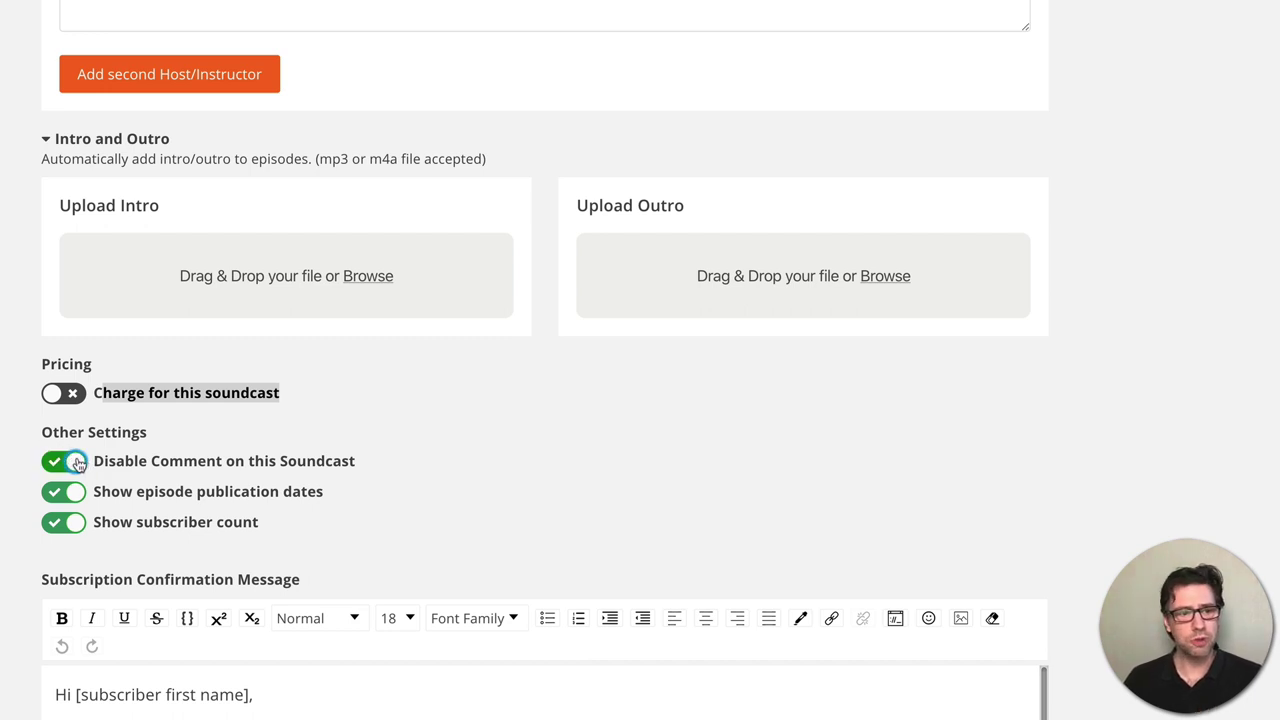
click(77, 464)
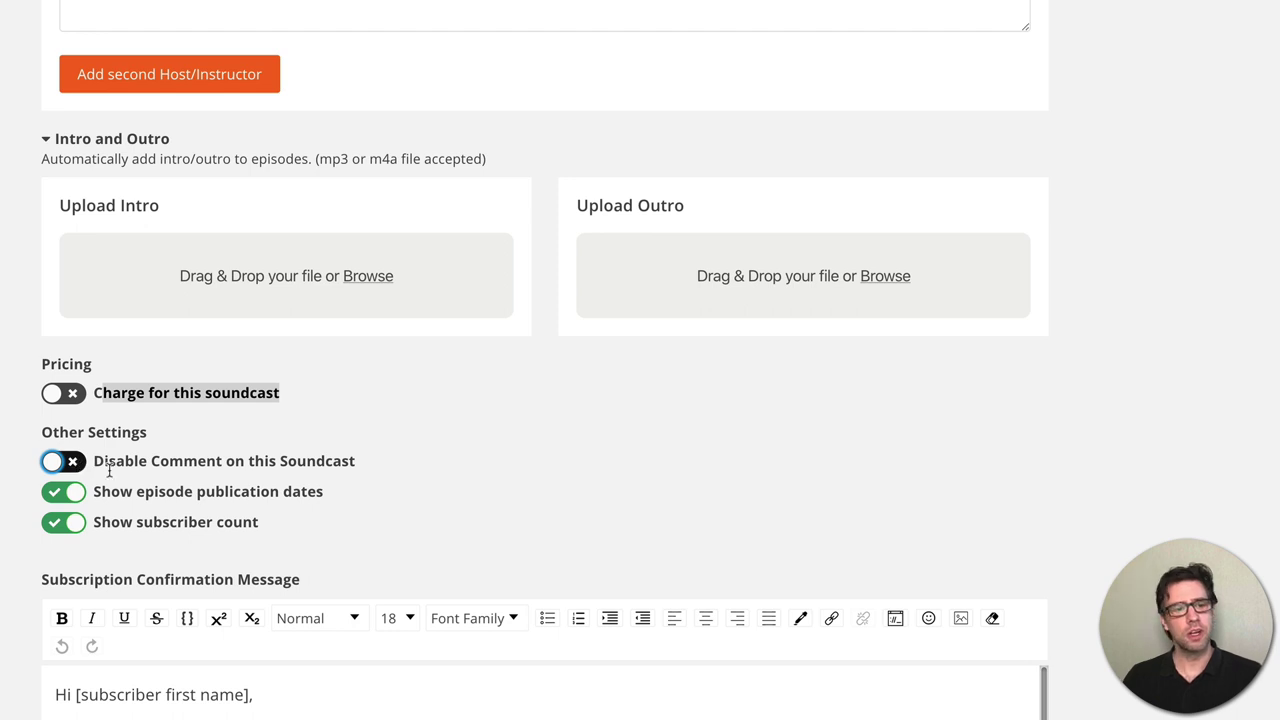
drag(155, 460, 390, 472)
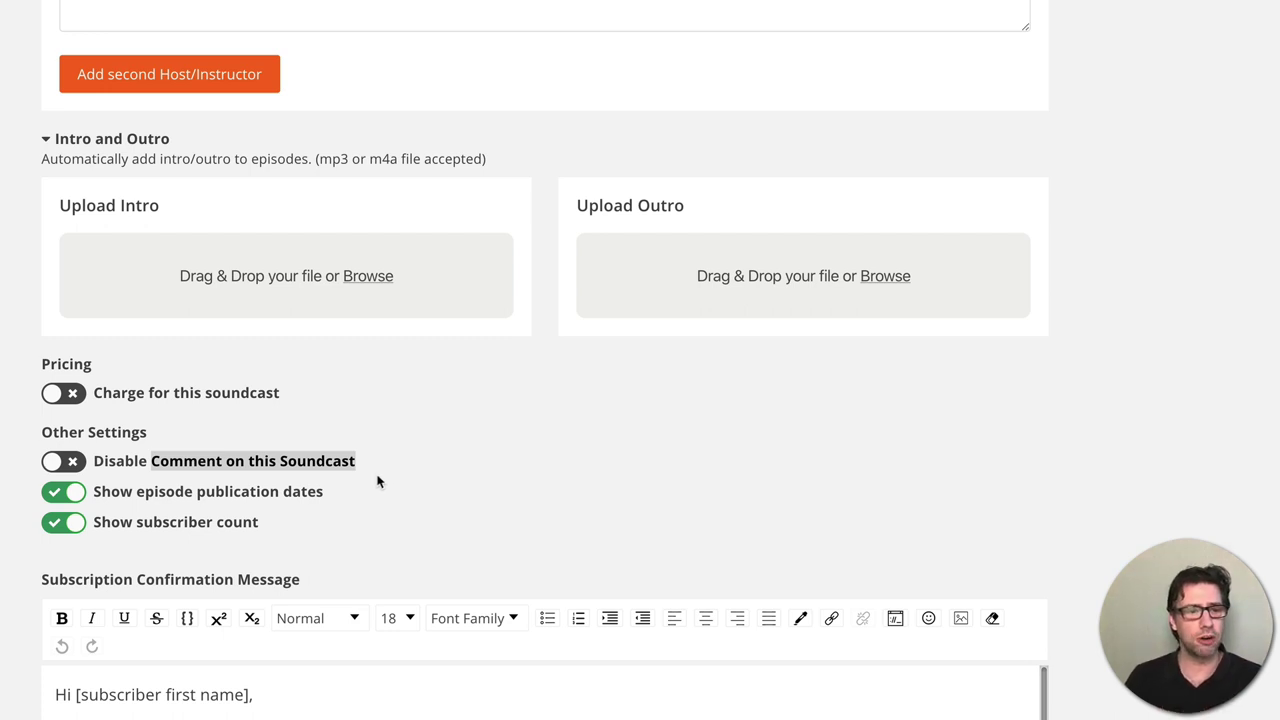
click(379, 481)
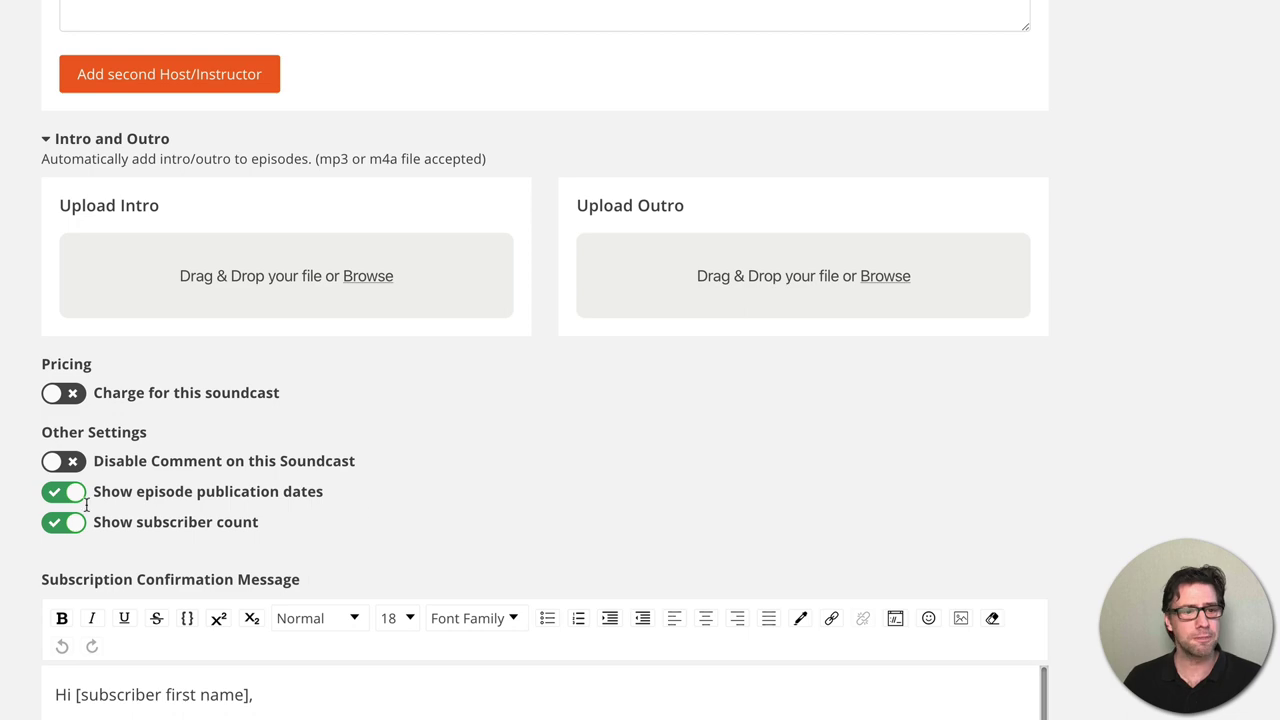
- Turn off showing the episode publication dates and the subscriber count for this soundcast
scroll(14, 480, down, 3)
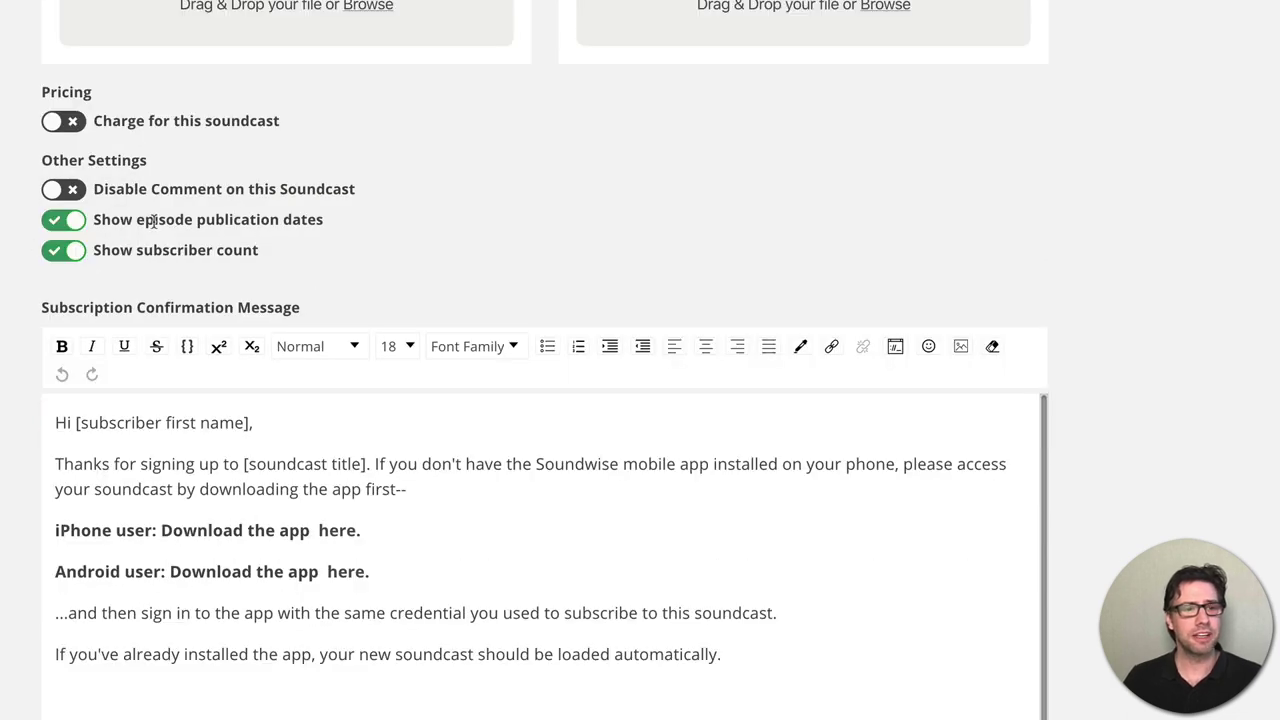
drag(145, 220, 367, 217)
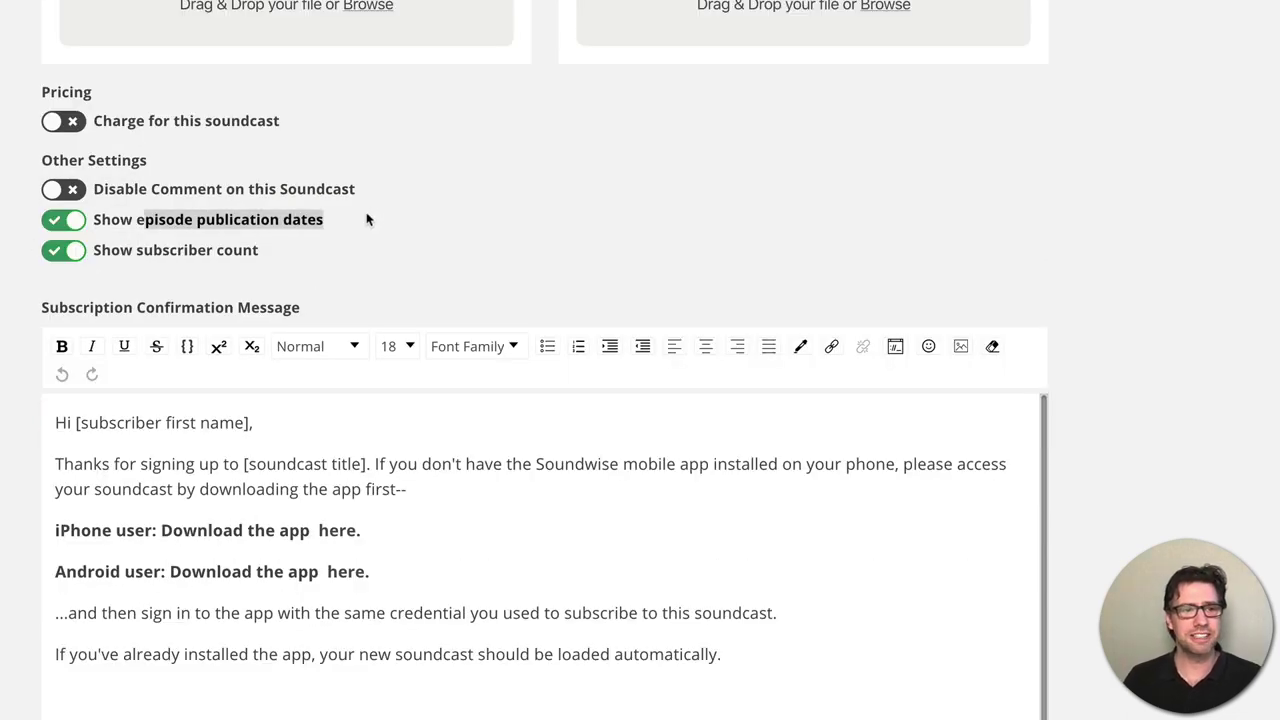
click(366, 217)
click(74, 224)
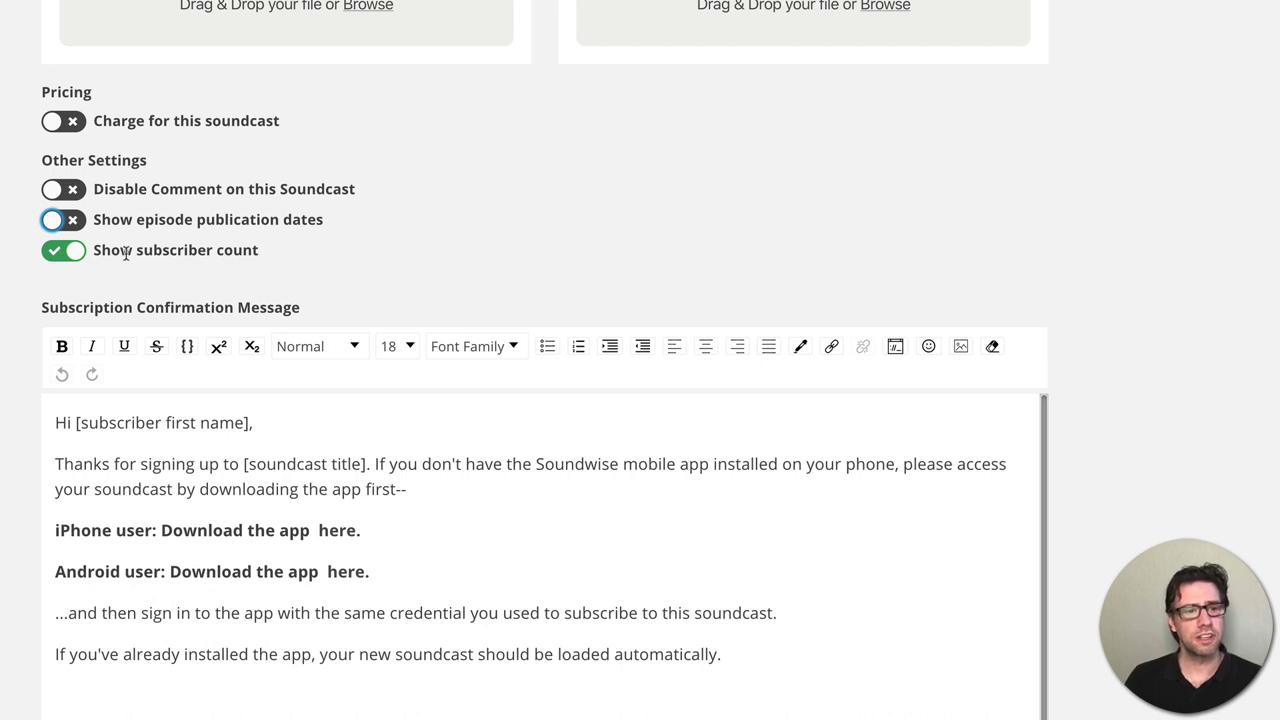
drag(124, 250, 309, 256)
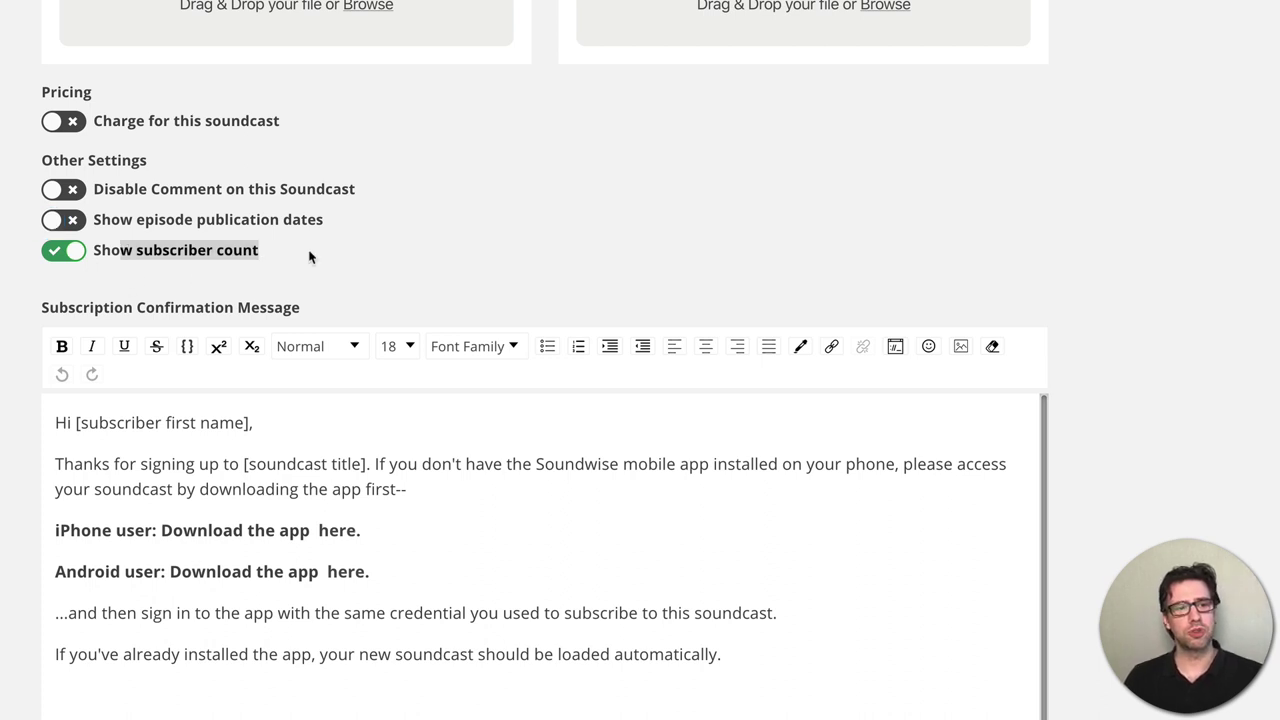
click(77, 254)
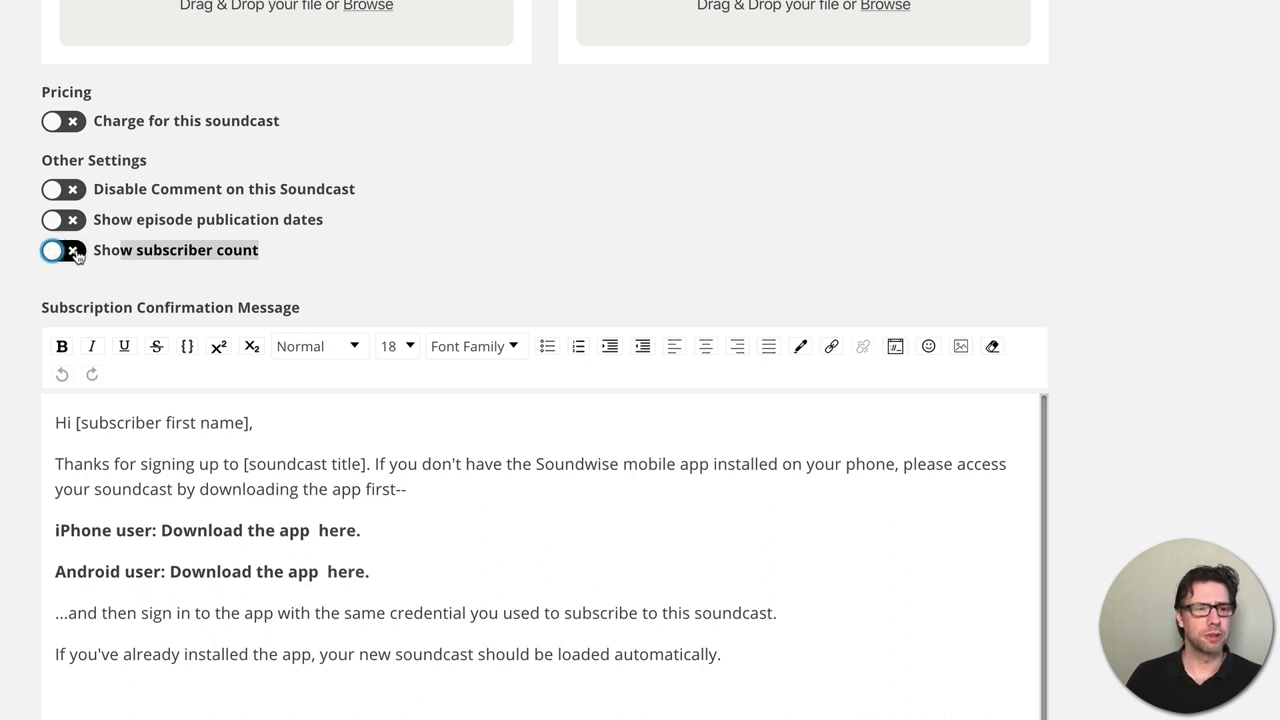
click(269, 251)
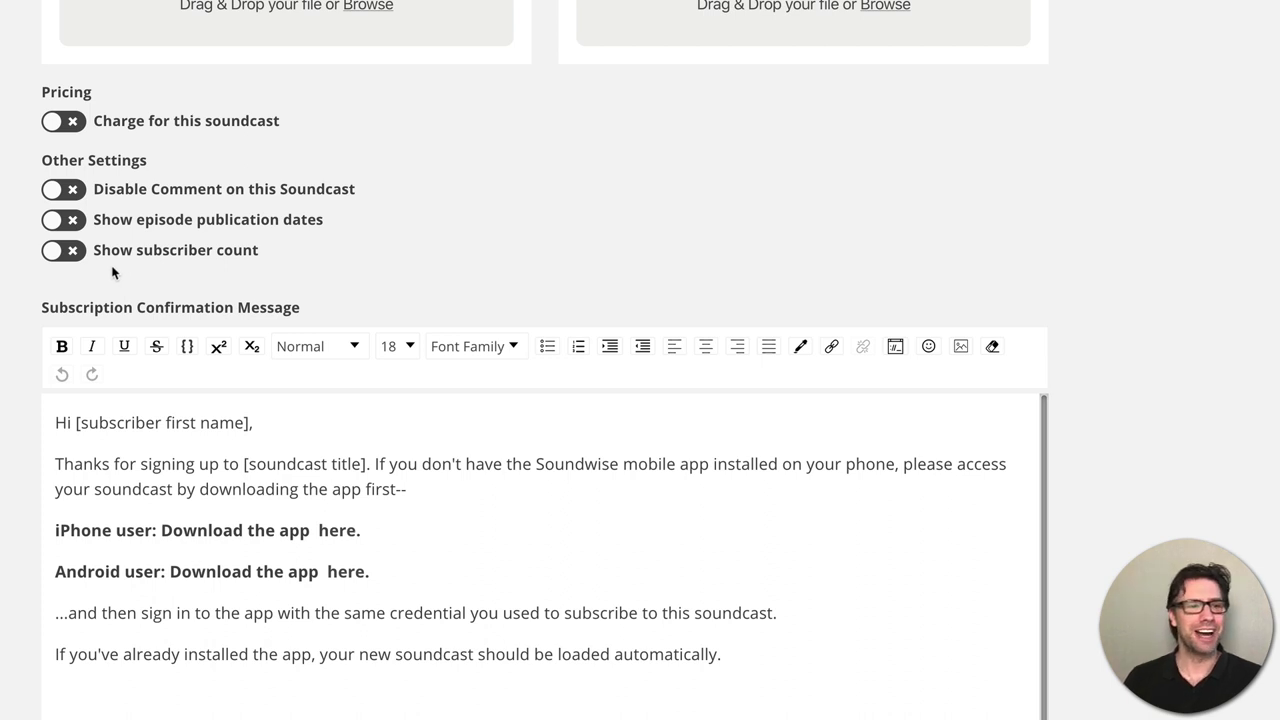
click(78, 254)
click(80, 254)
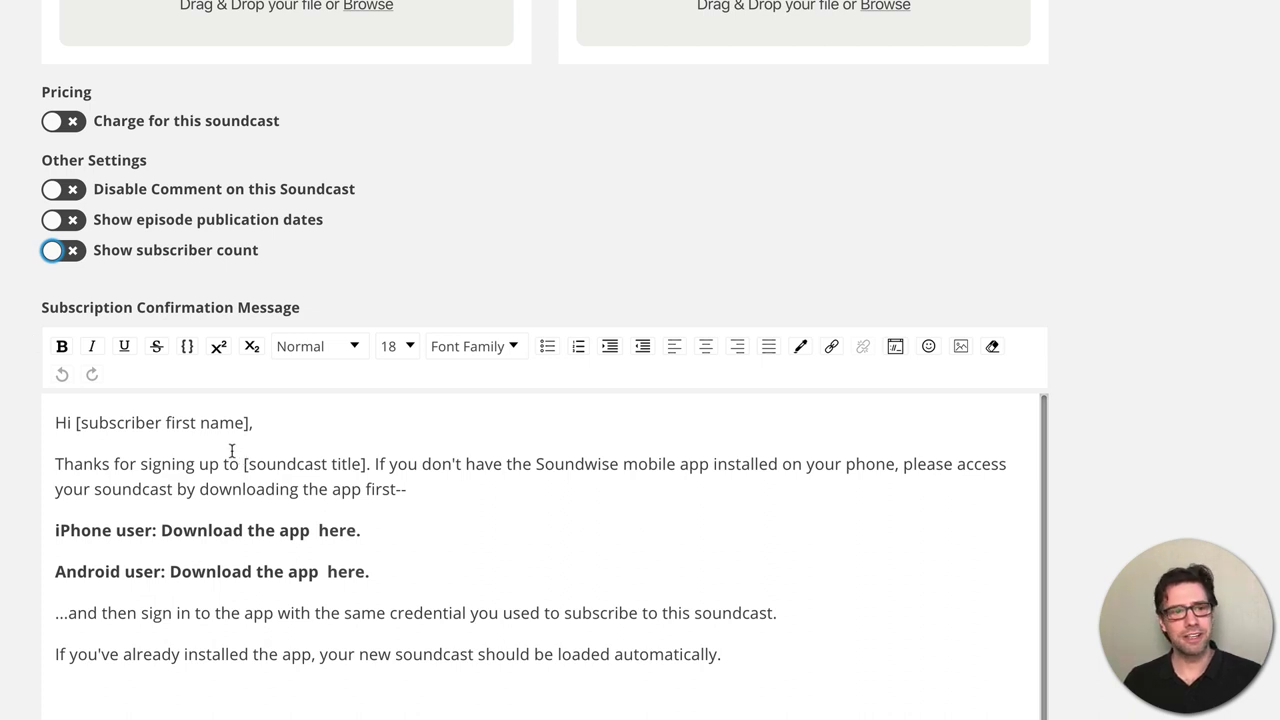
- Examine the default Subscription Confirmation Message, including the app download lines for iPhone and Android users
drag(57, 422, 700, 677)
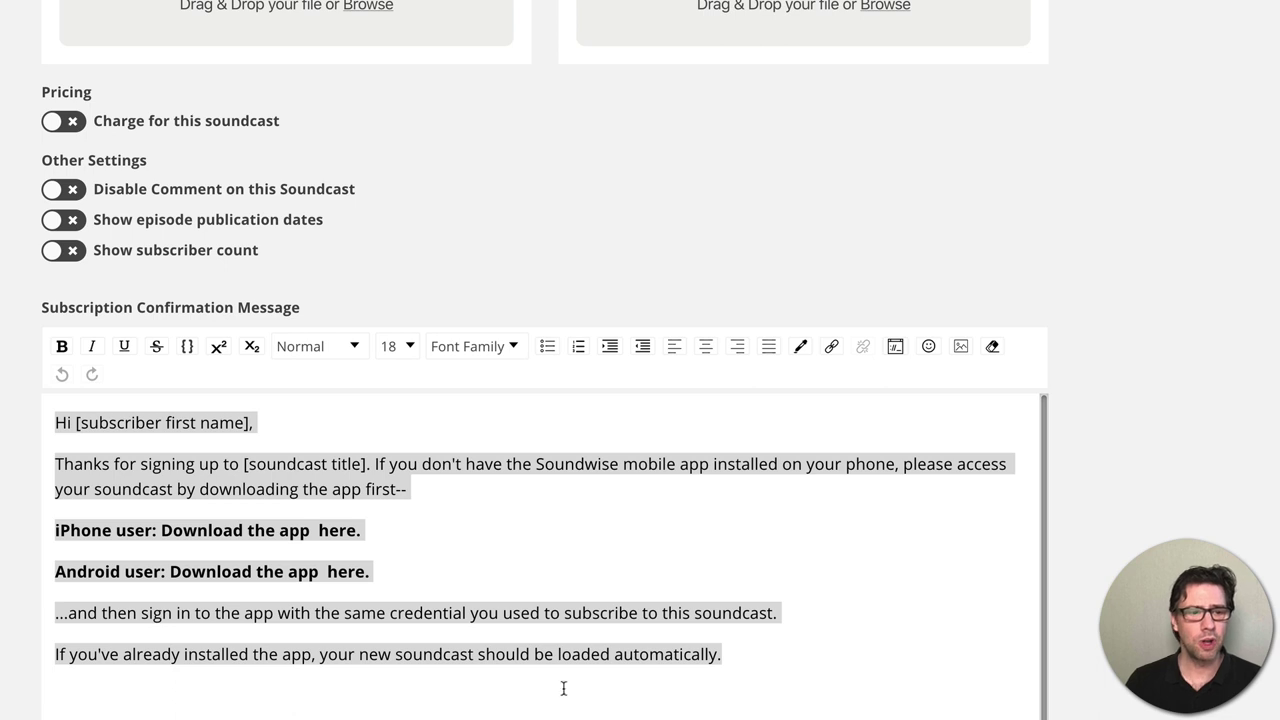
click(441, 535)
drag(174, 530, 328, 535)
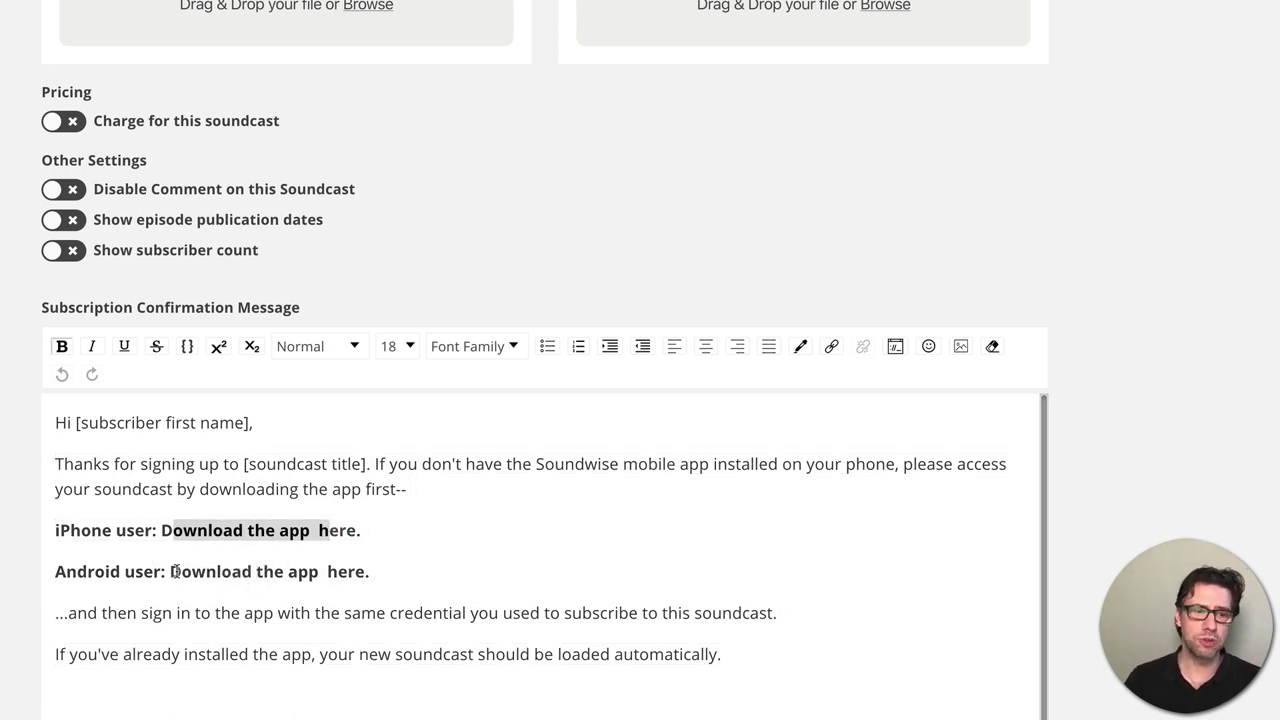
drag(176, 572, 314, 576)
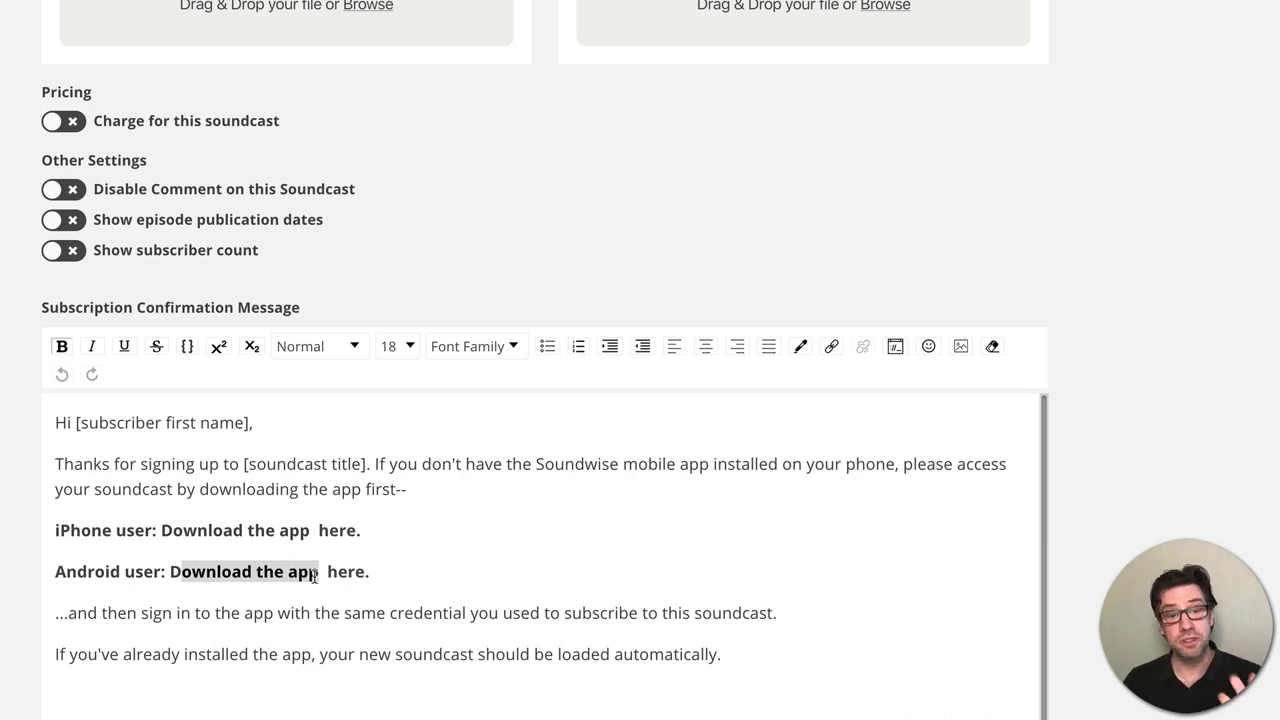
drag(145, 466, 720, 660)
click(166, 473)
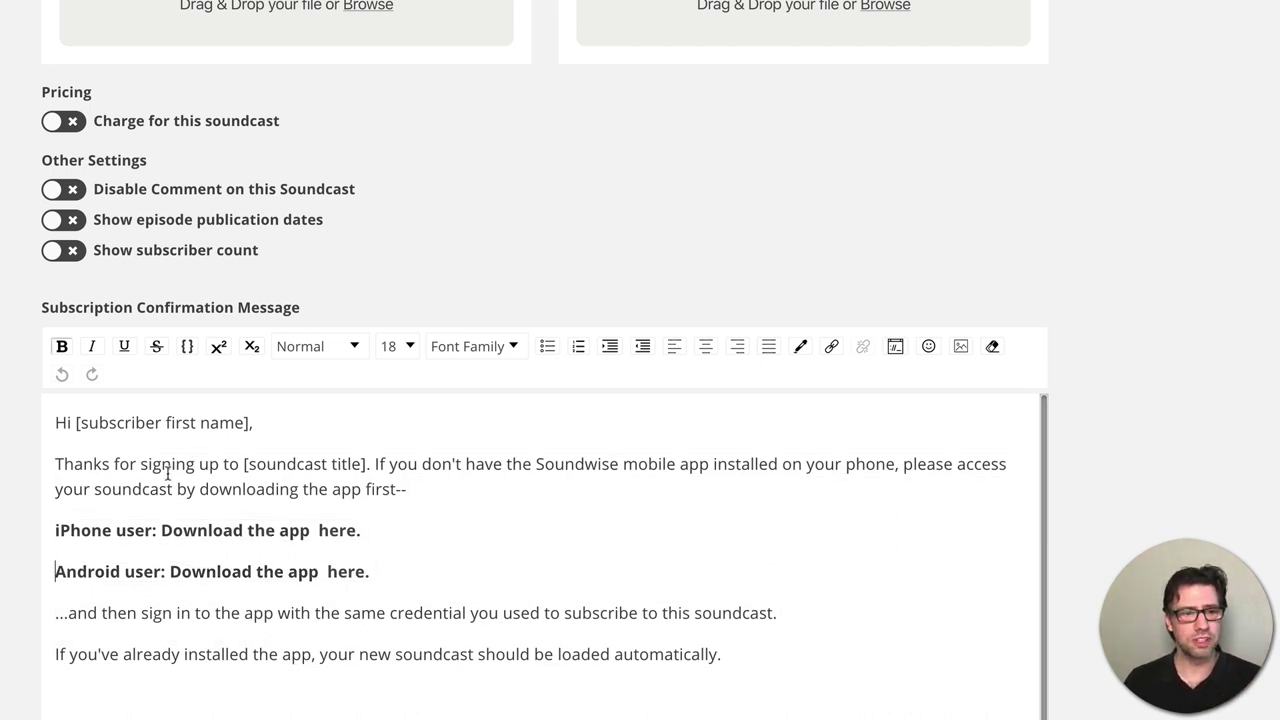
drag(153, 464, 171, 528)
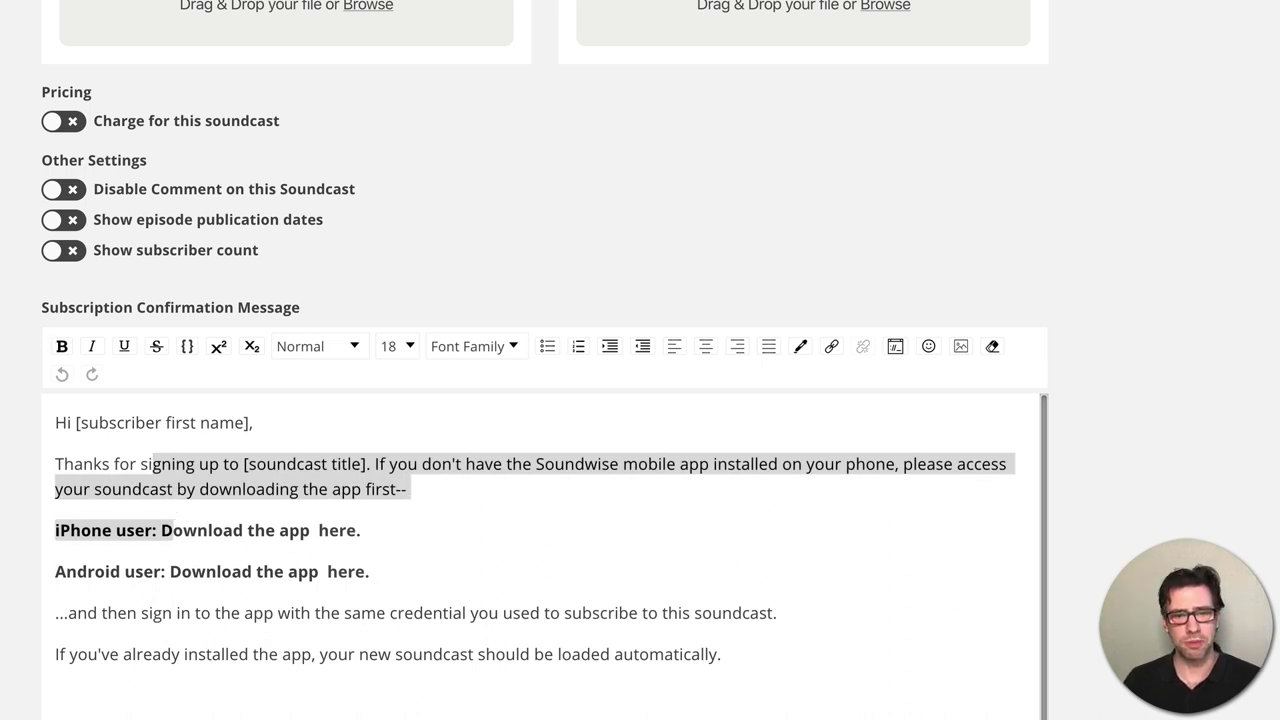
click(475, 707)
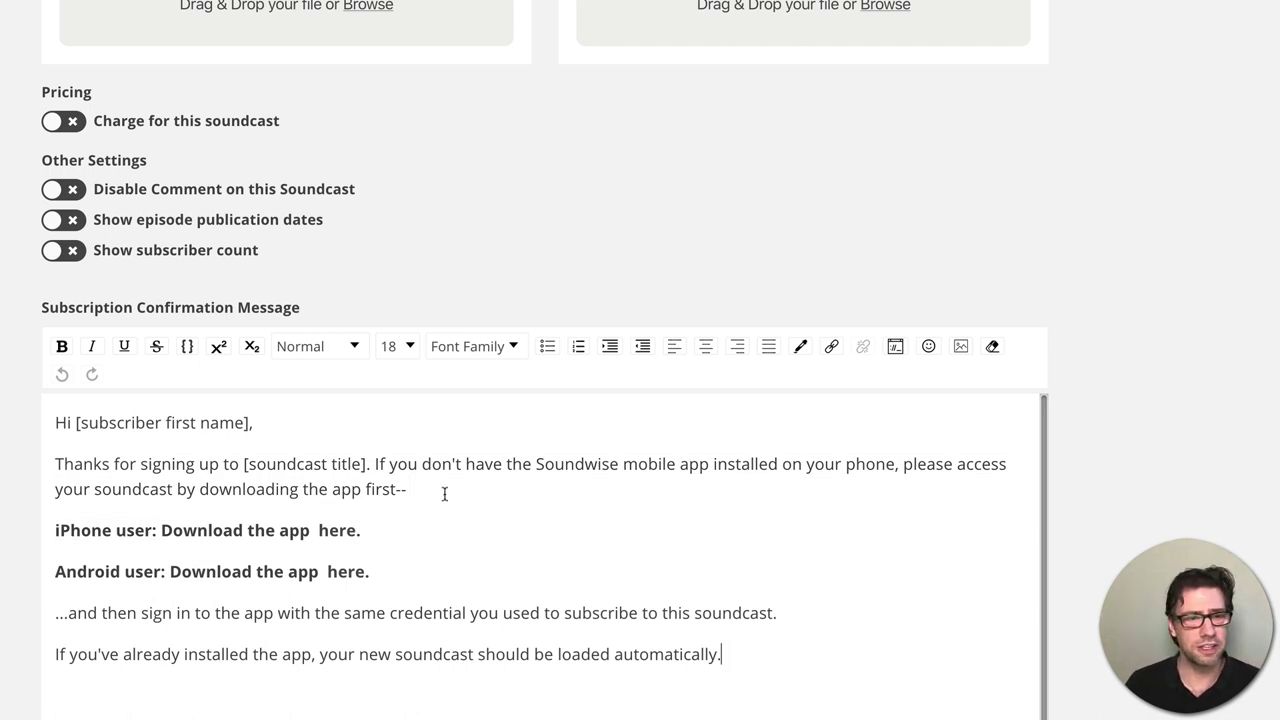
- Save the new Marketing Podcast soundcast and open the form for adding an episode to it
scroll(1180, 350, up, 15)
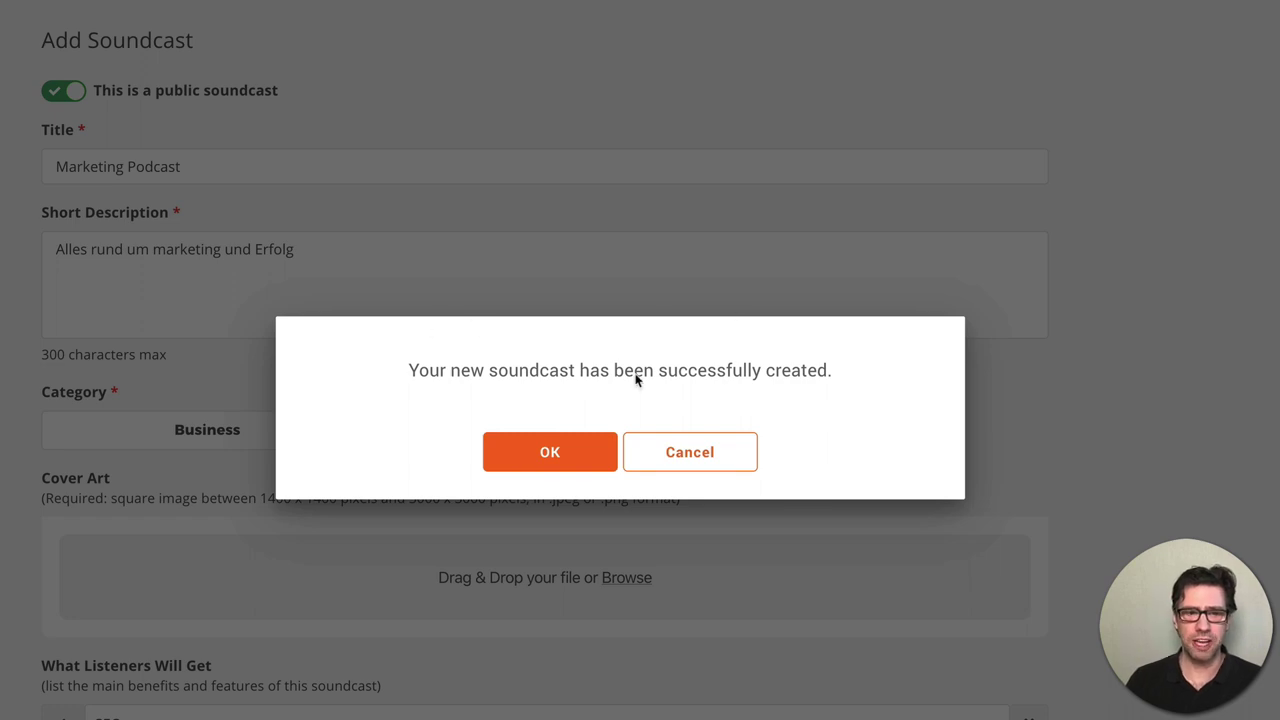
click(553, 455)
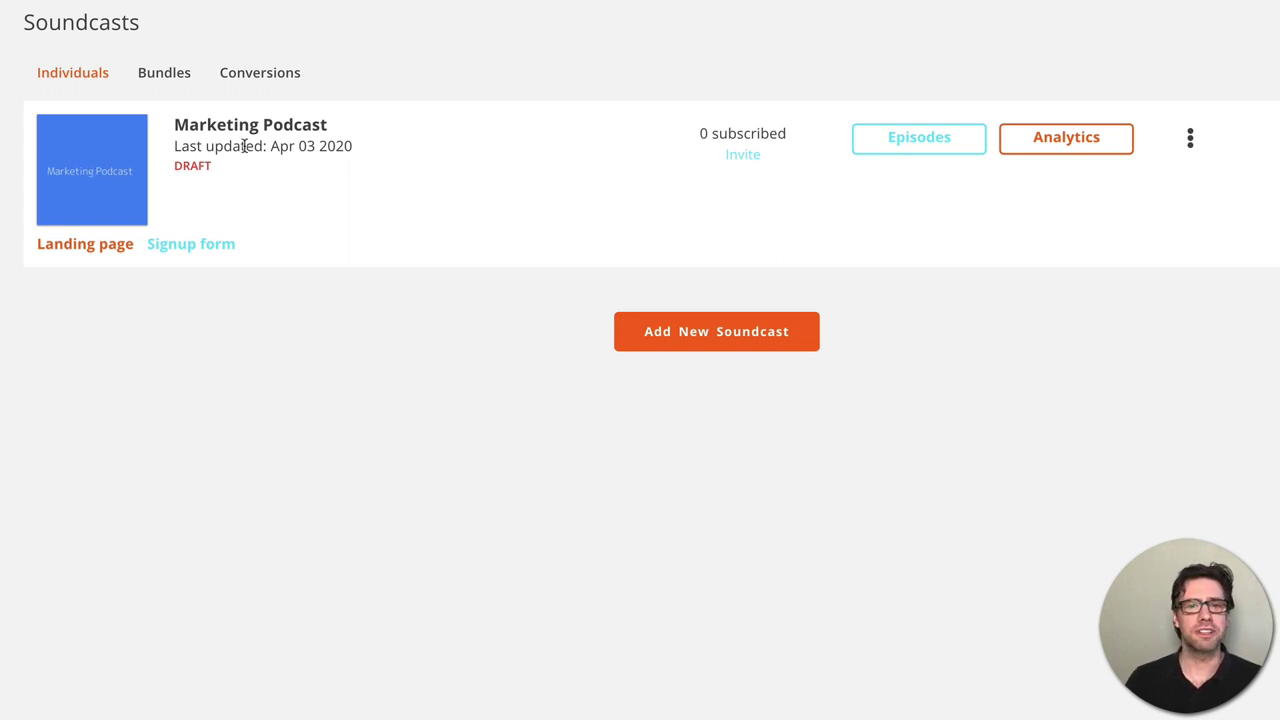
click(915, 145)
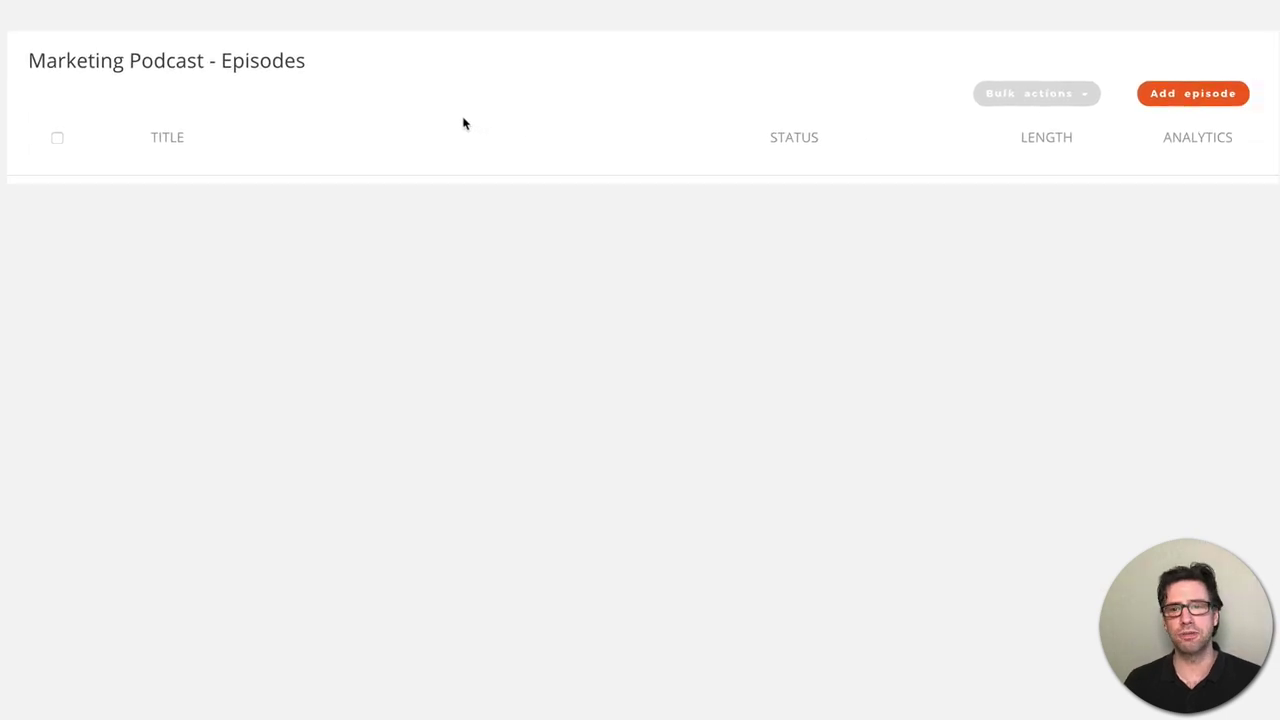
click(1204, 103)
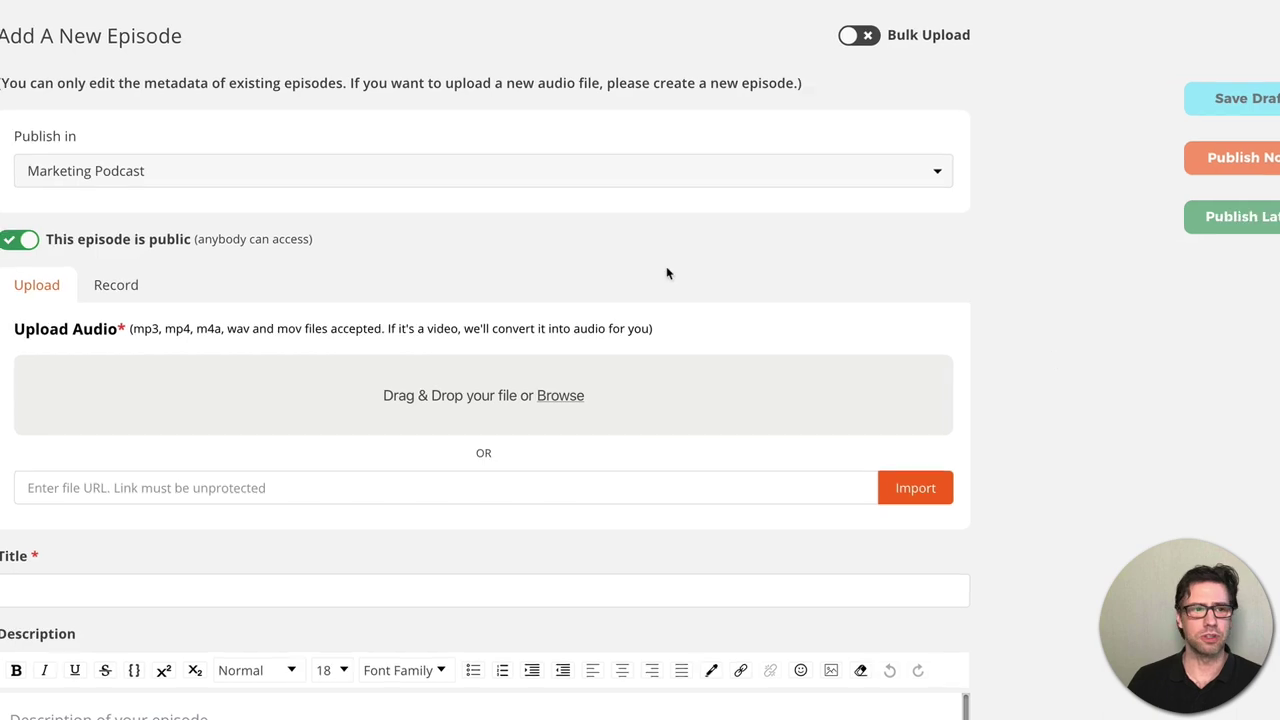
- Choose Marketing Podcast as the soundcast in which the new episode is published
click(253, 192)
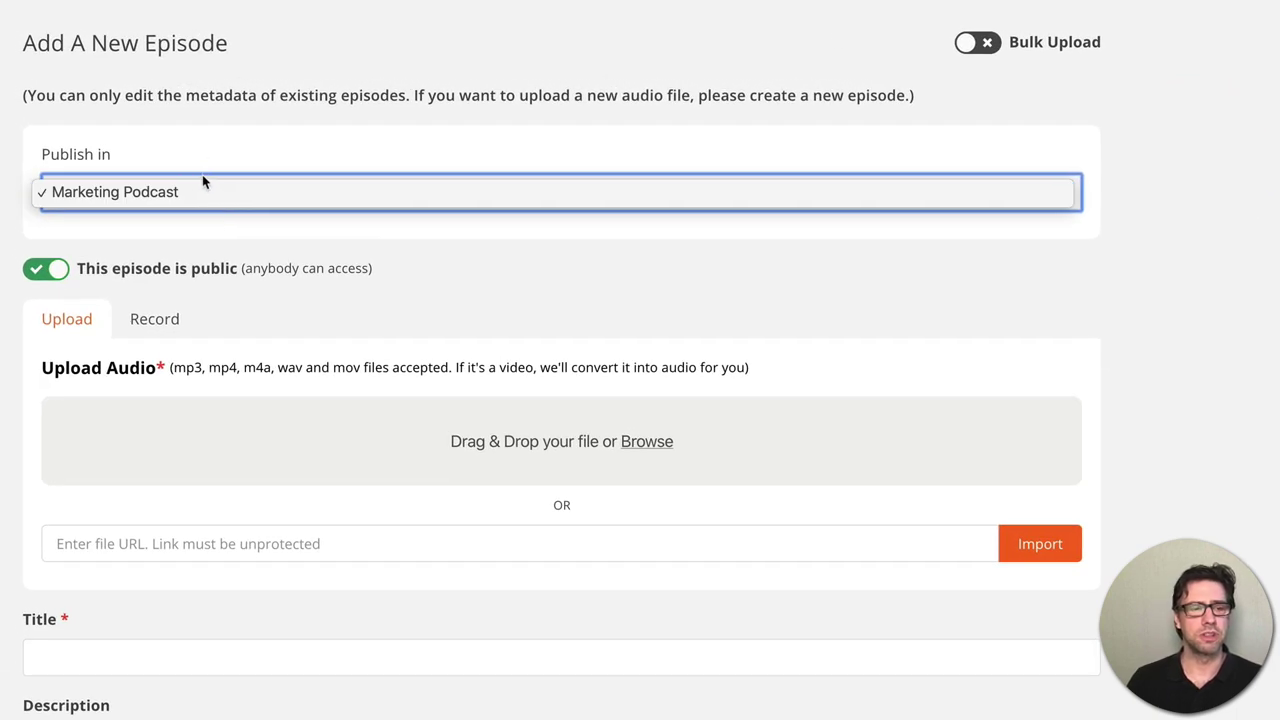
click(203, 190)
click(203, 189)
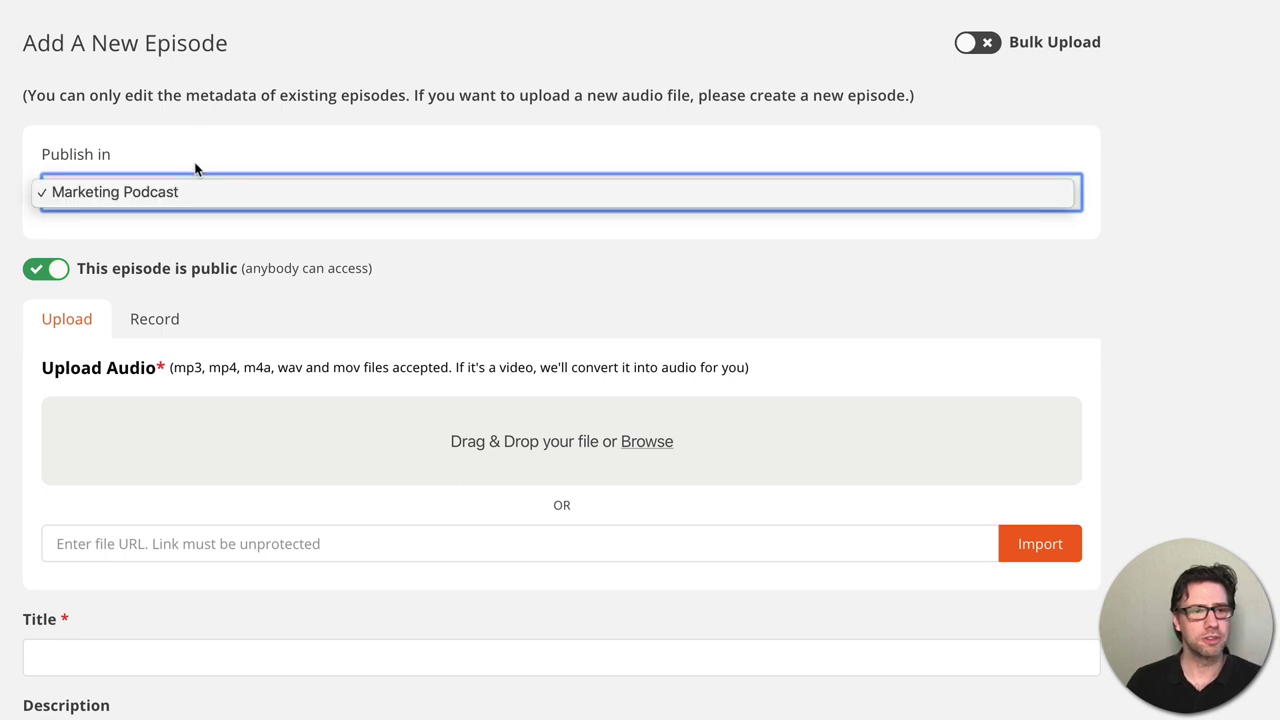
click(210, 207)
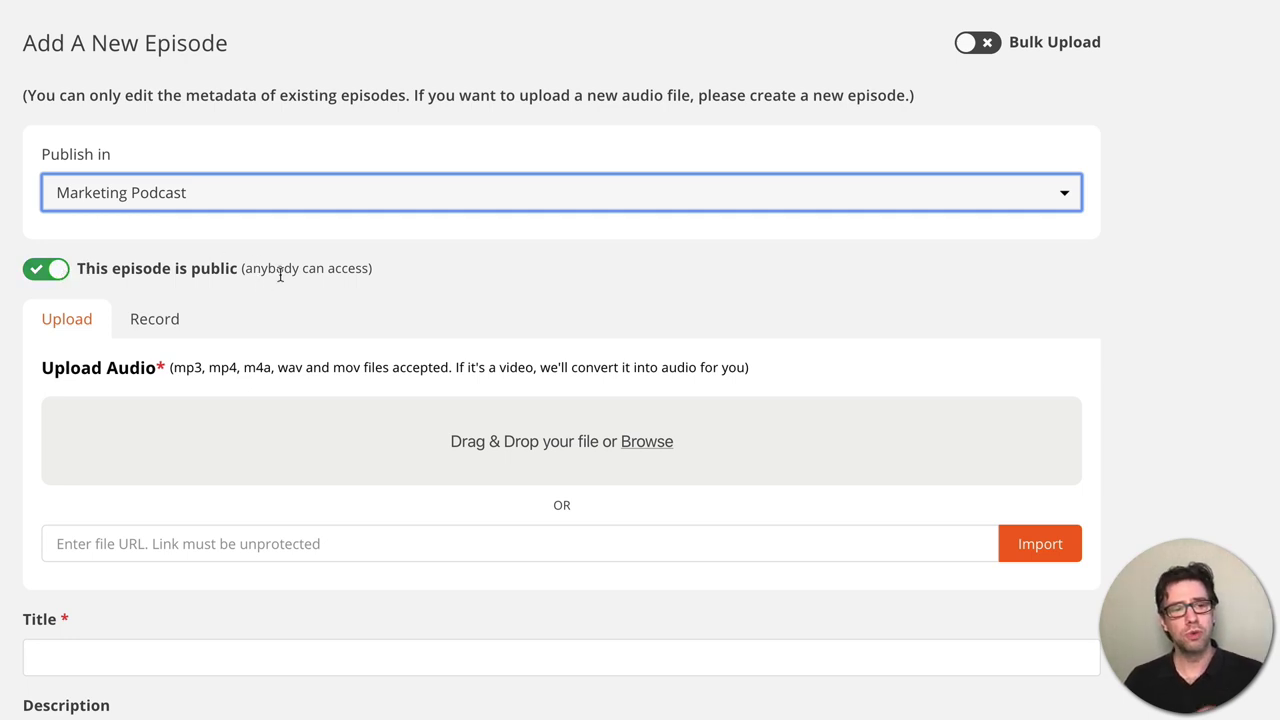
- Record a short microphone clip as the new episode's audio and stop the recording
click(155, 322)
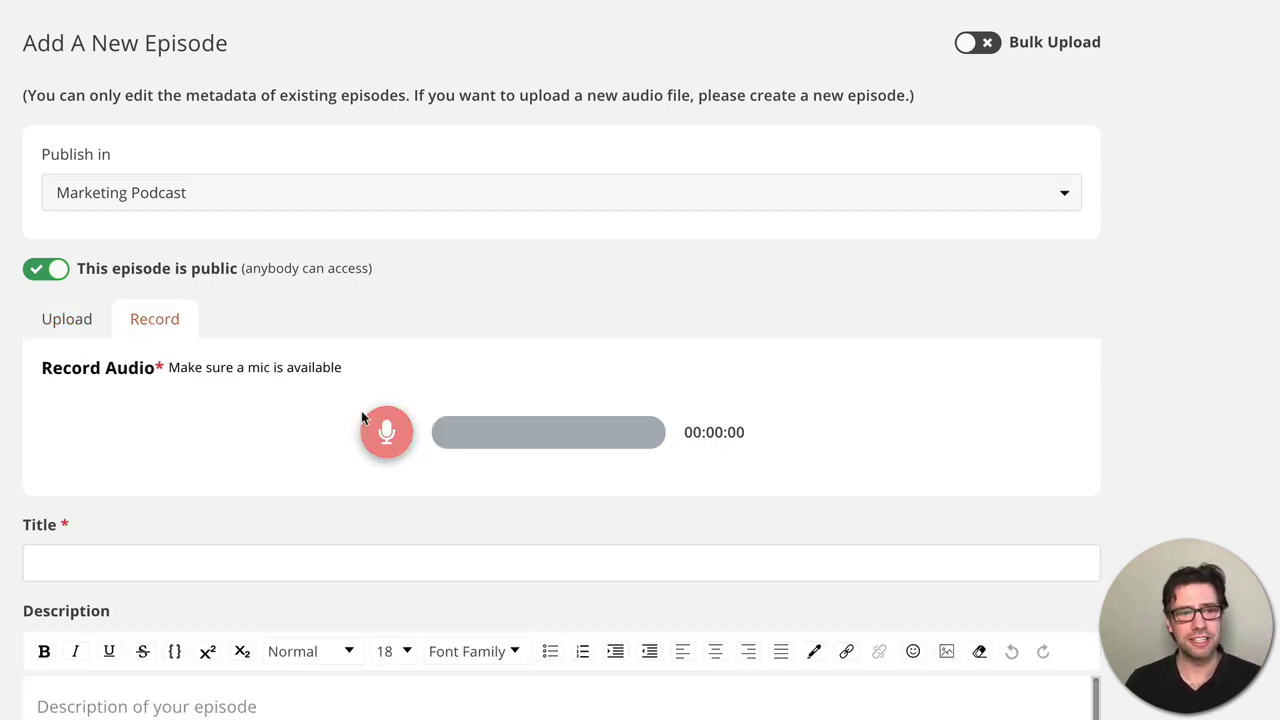
click(391, 427)
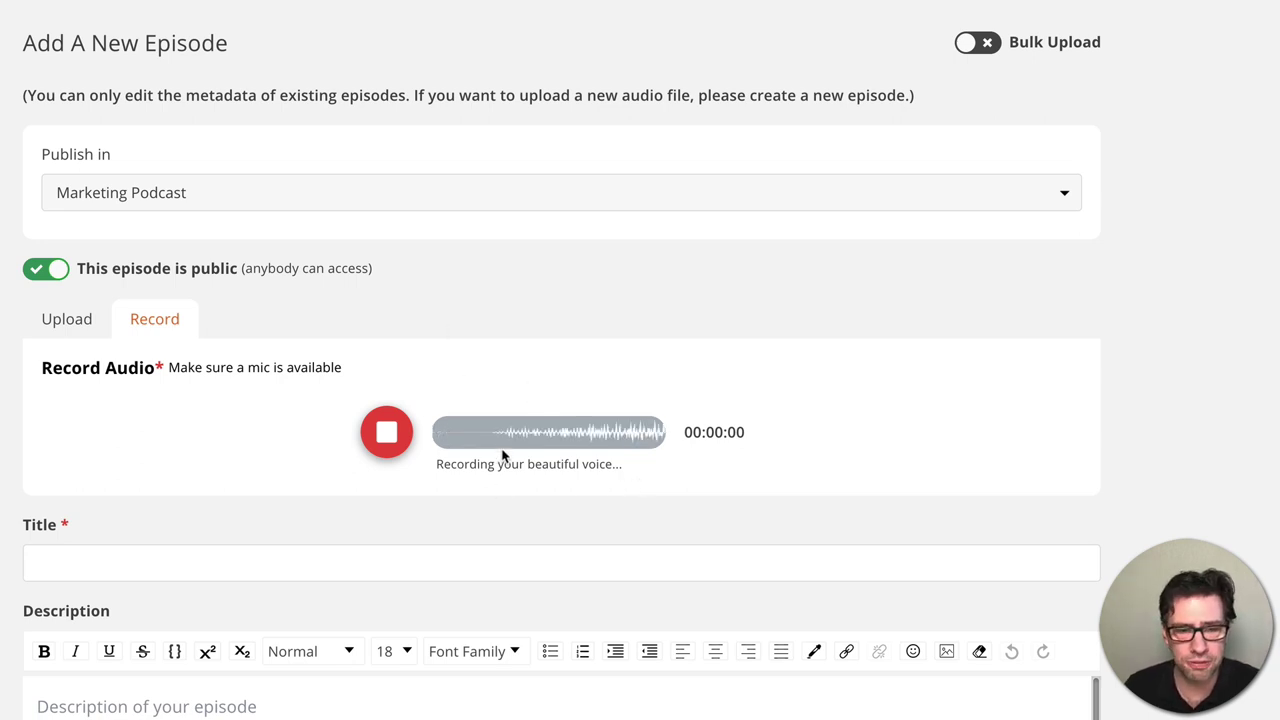
click(391, 444)
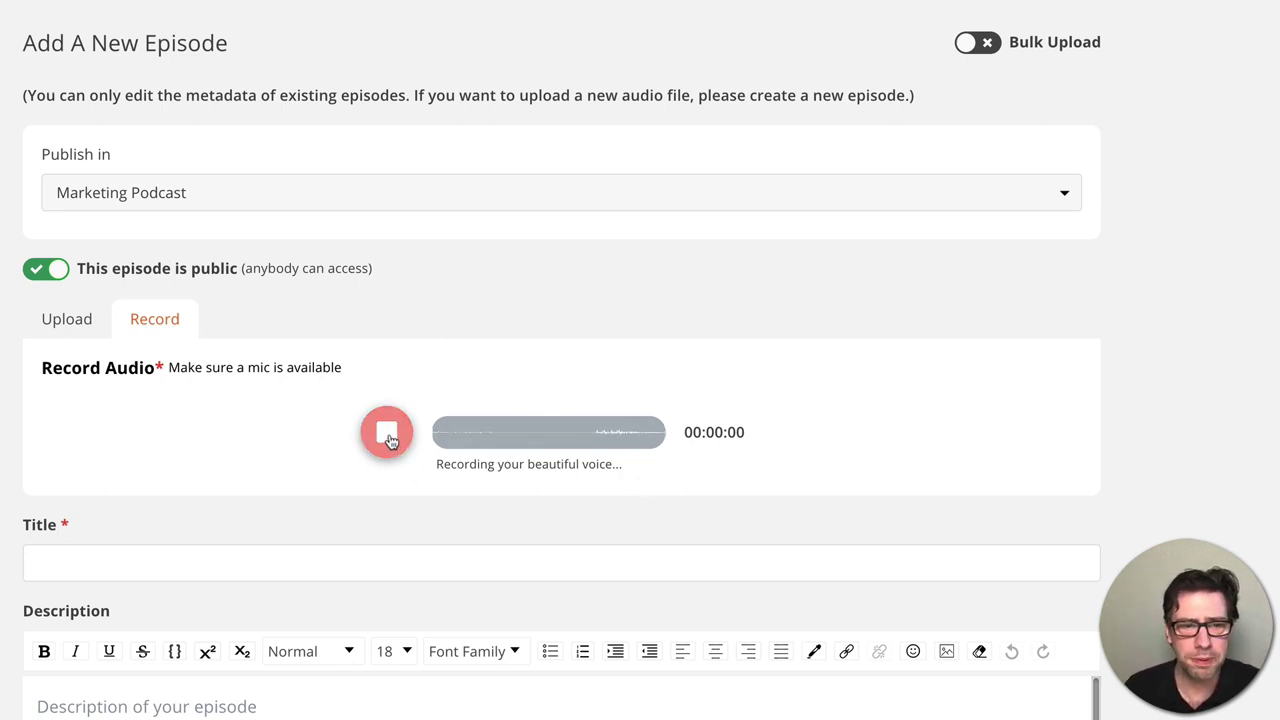
- Save the recorded clip as the episode audio and check the audio upload option before returning to the recording option
click(456, 465)
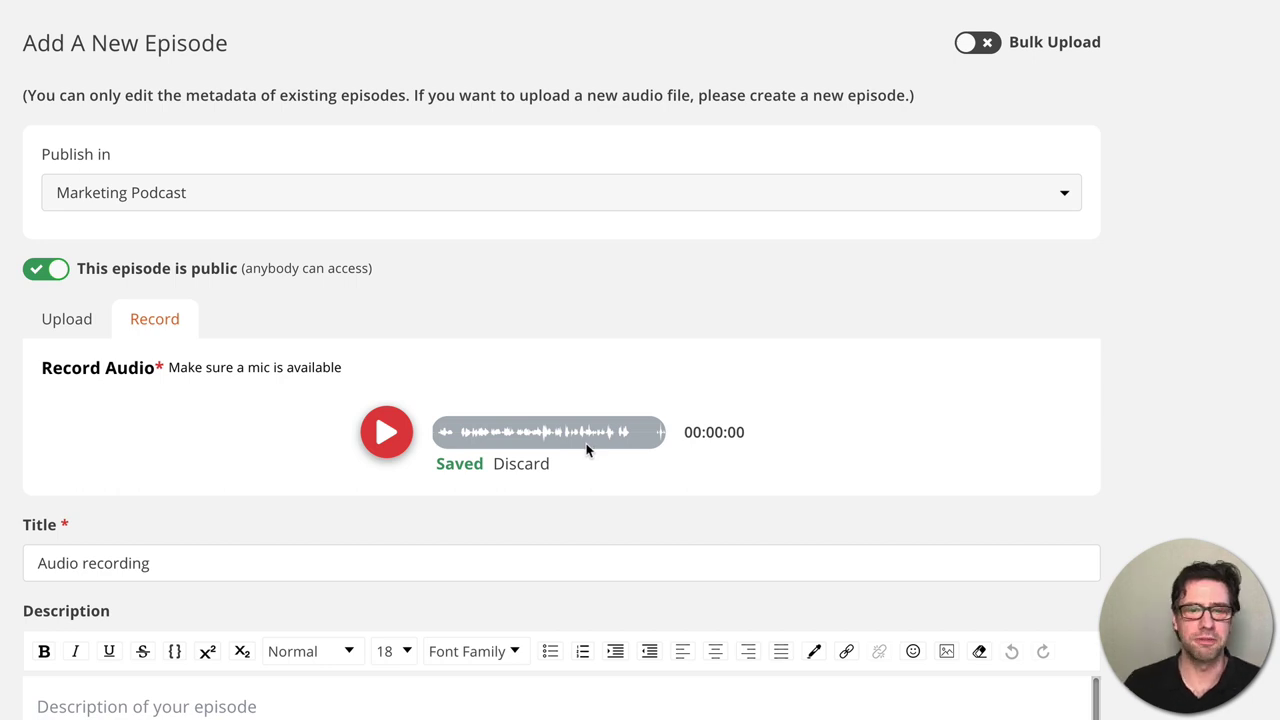
click(68, 318)
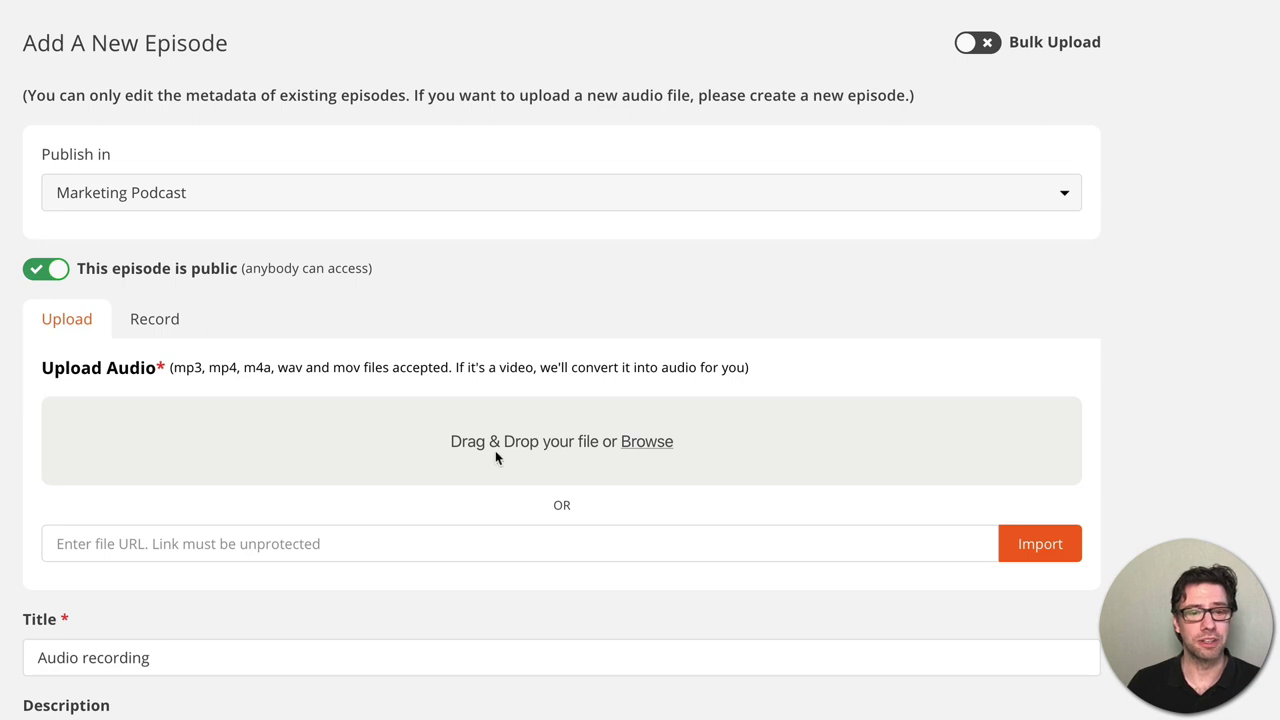
click(152, 318)
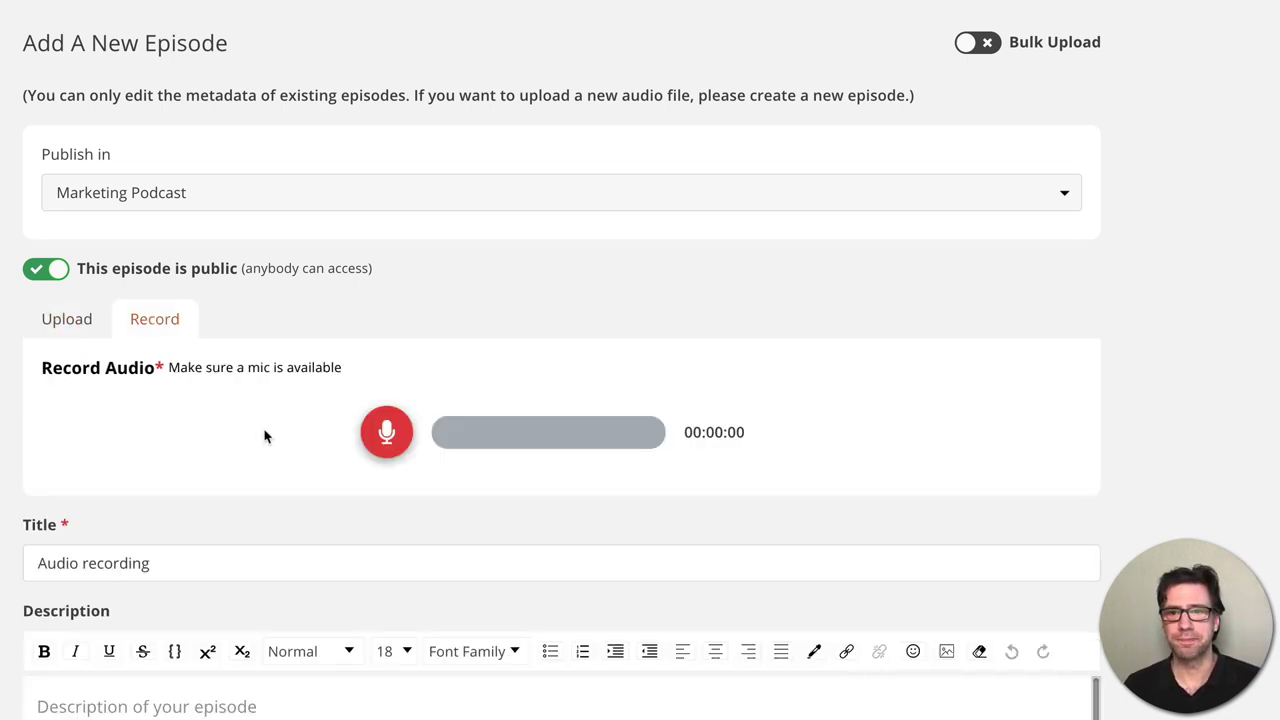
- Replace the episode's default title with "Test1"
scroll(150, 558, down, 2)
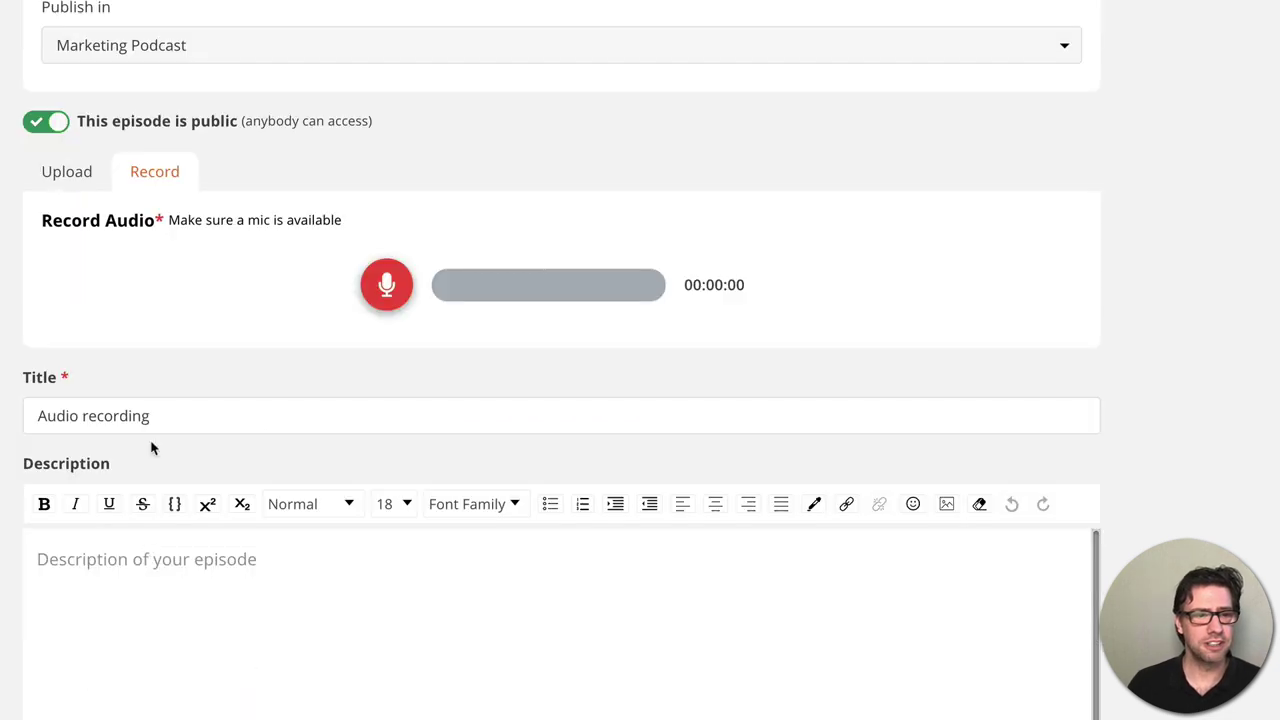
triple_click(150, 416)
text(Test)
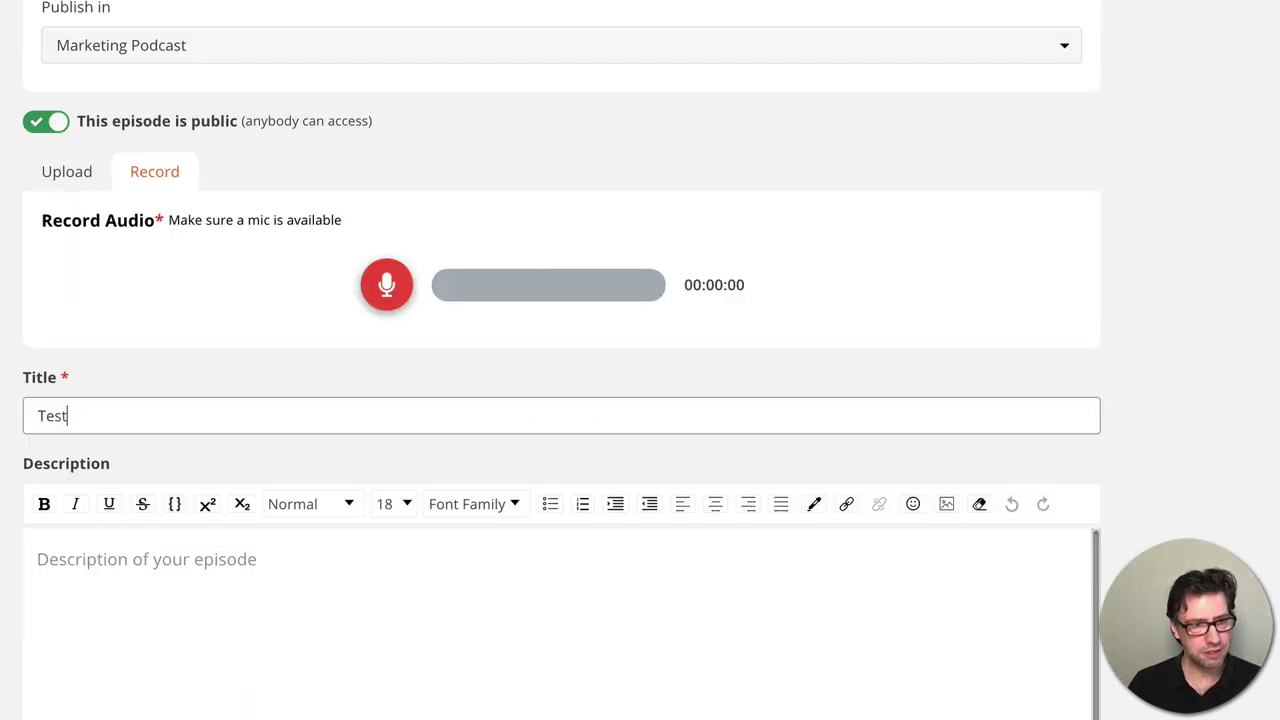
text(1)
- Enter "Test mit Aufzeichnung" as the episode's description
click(73, 548)
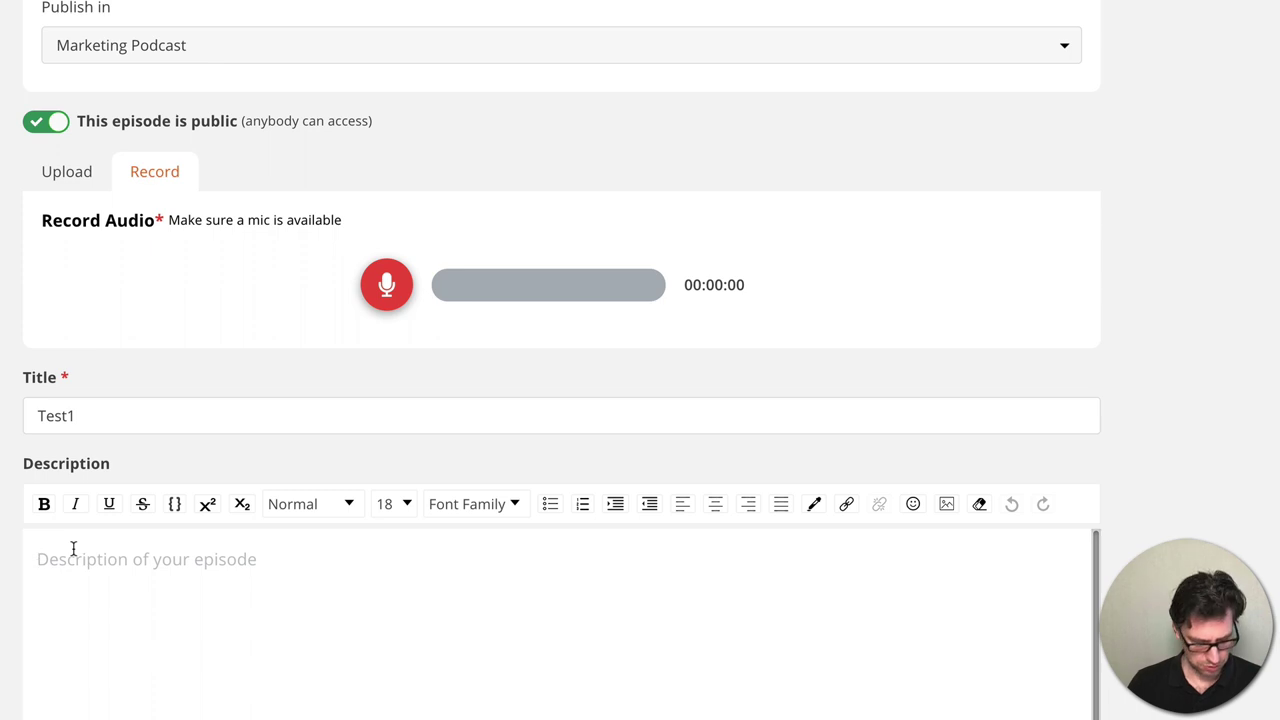
text(test)
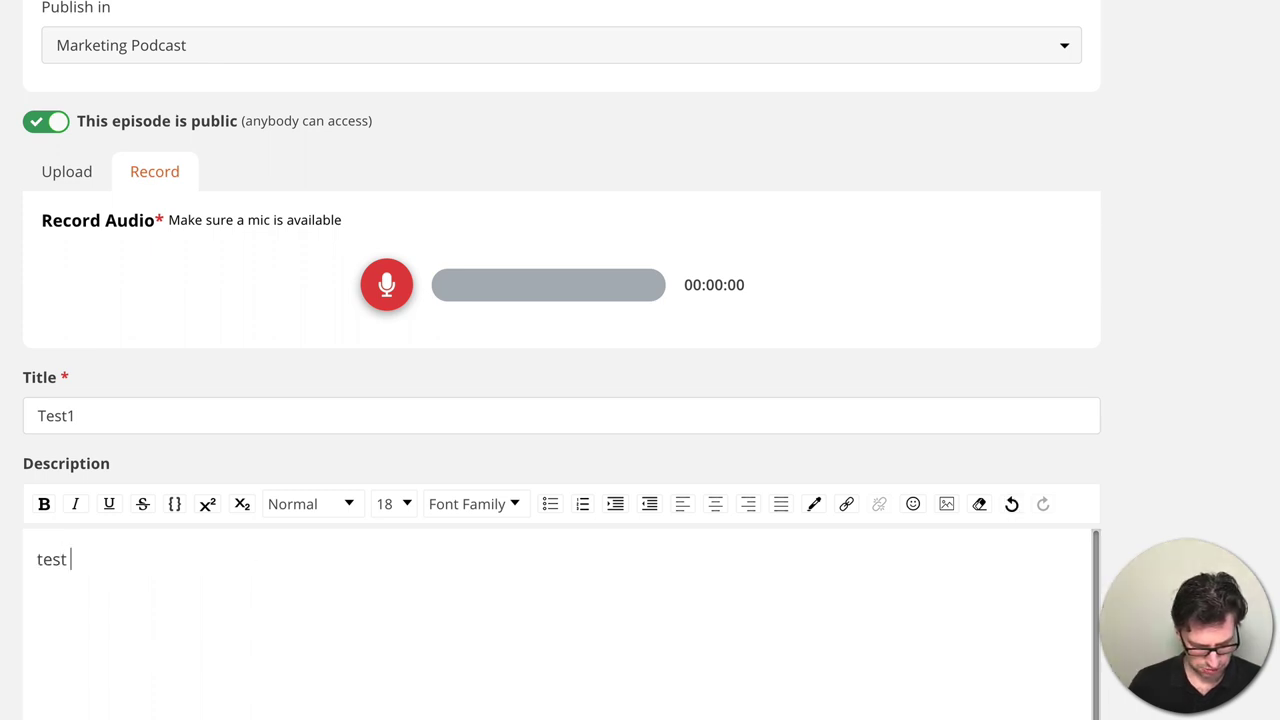
text( mit Aufzeichnung)
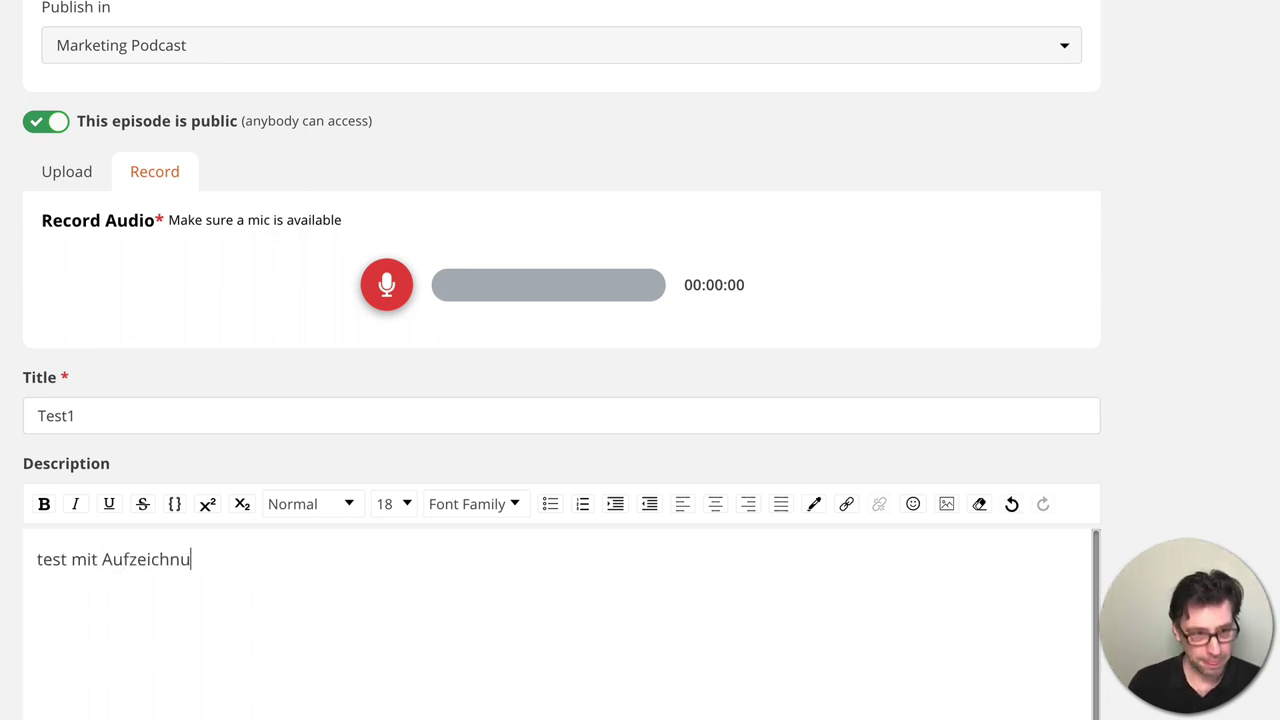
click(44, 565)
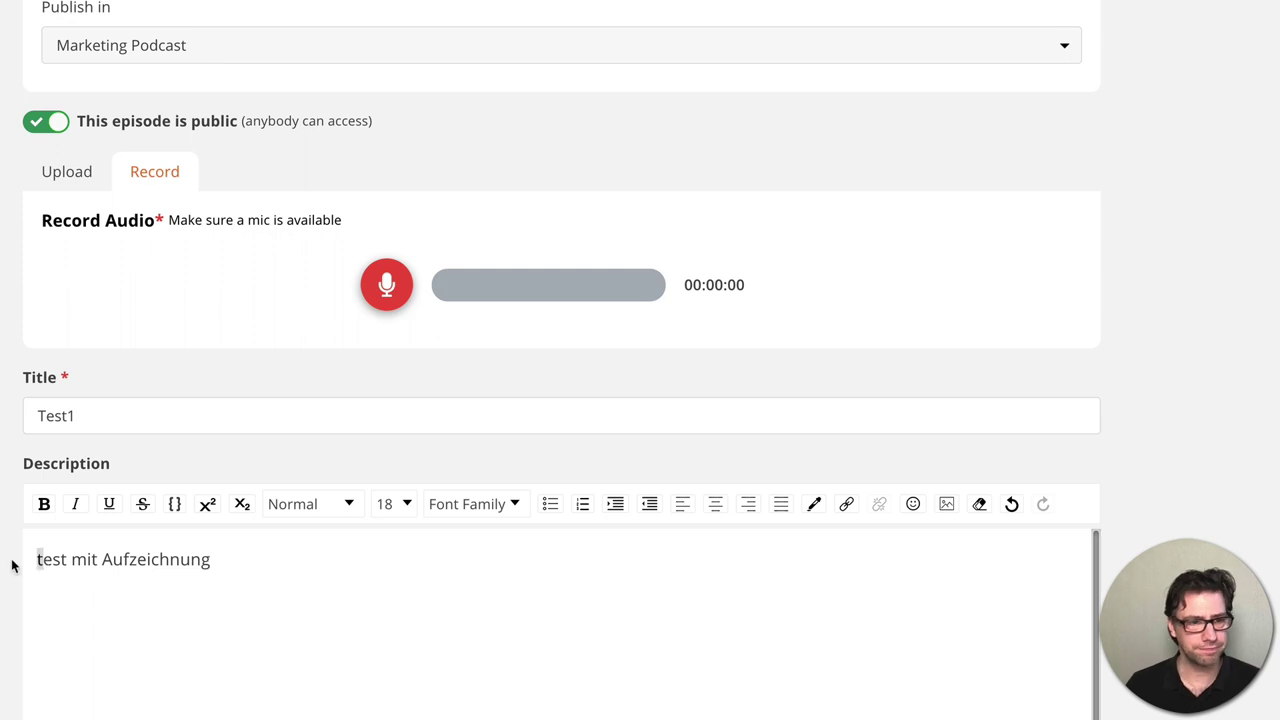
key(BackSpace)
text(T)
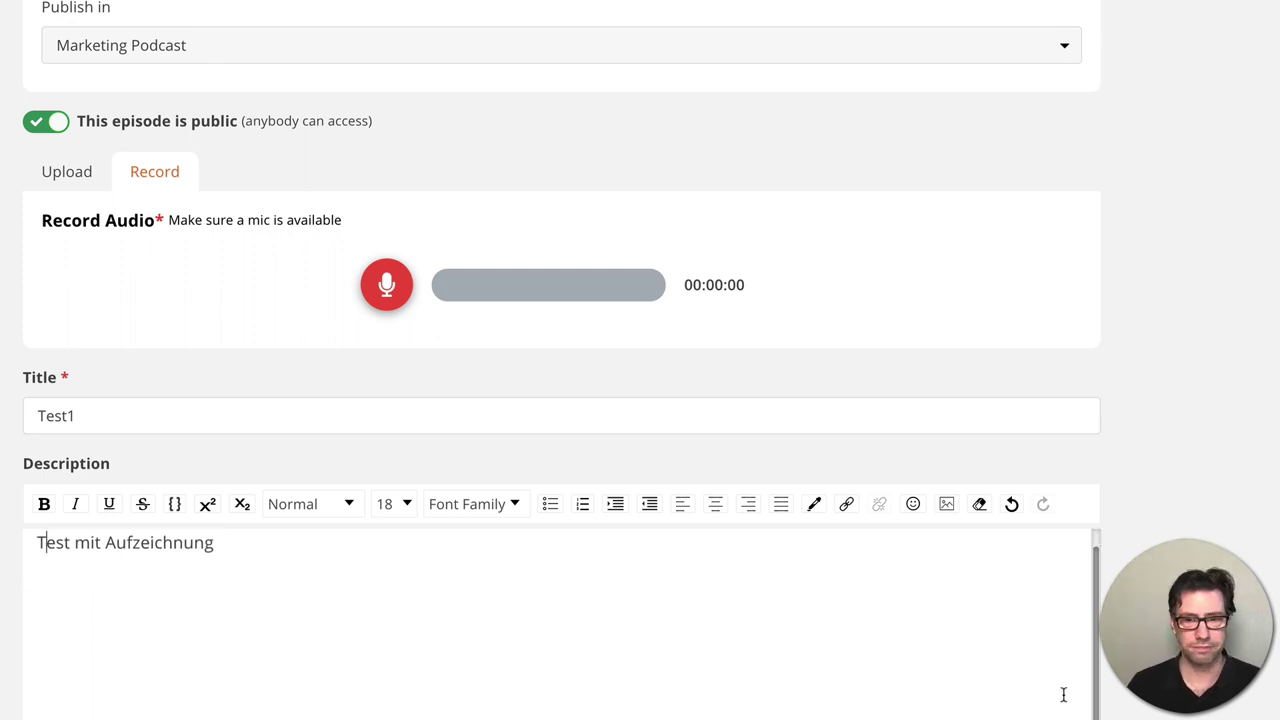
scroll(114, 397, down, 5)
click(74, 343)
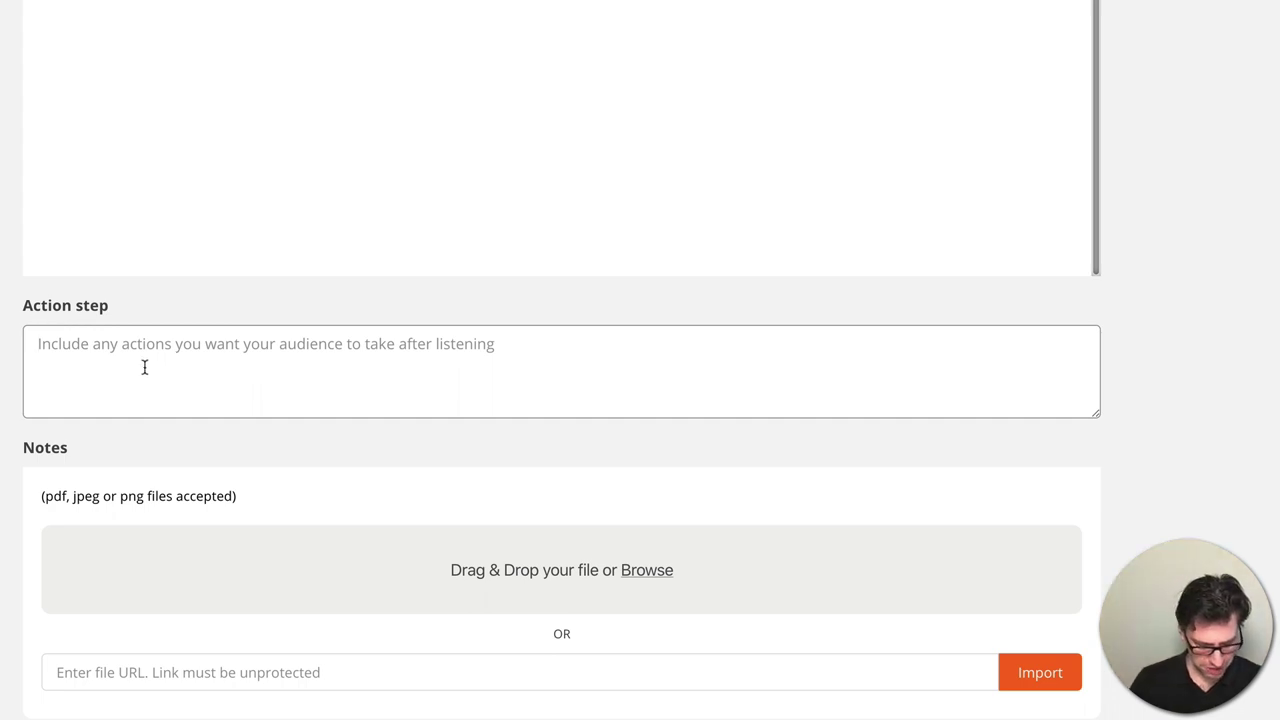
text(Link:)
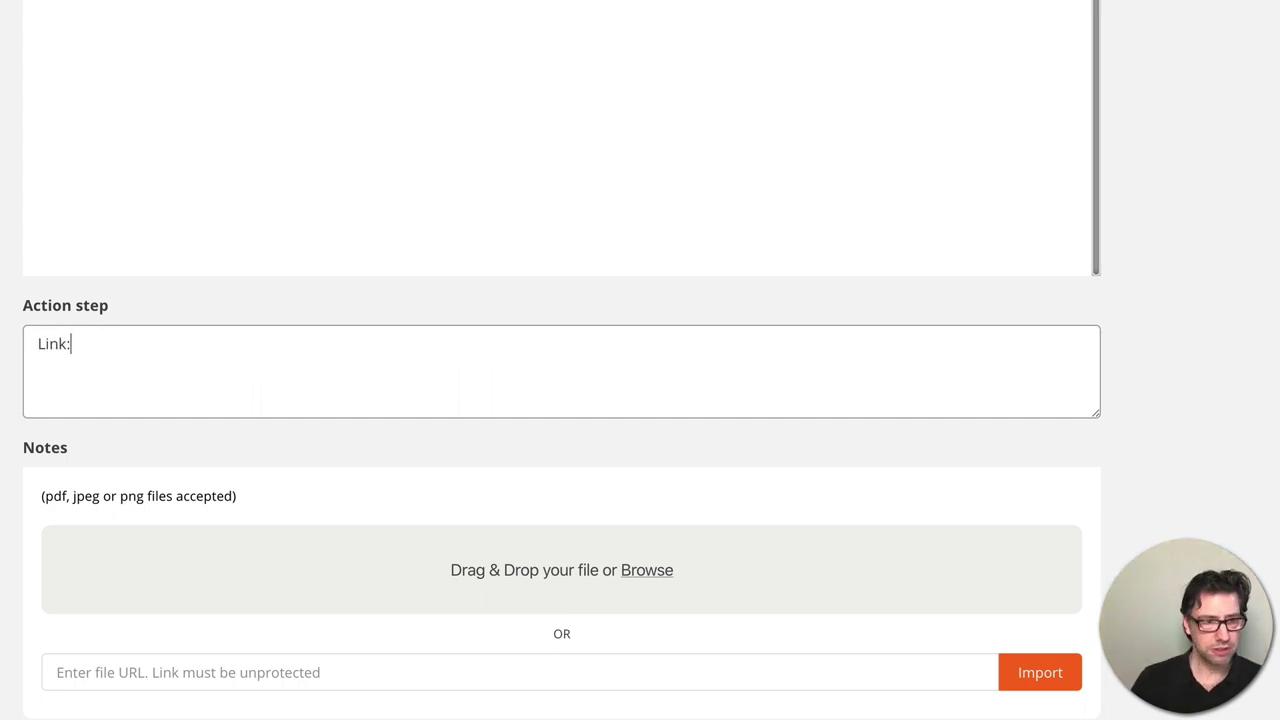
key(ctrl+a)
text(Weitere Inf)
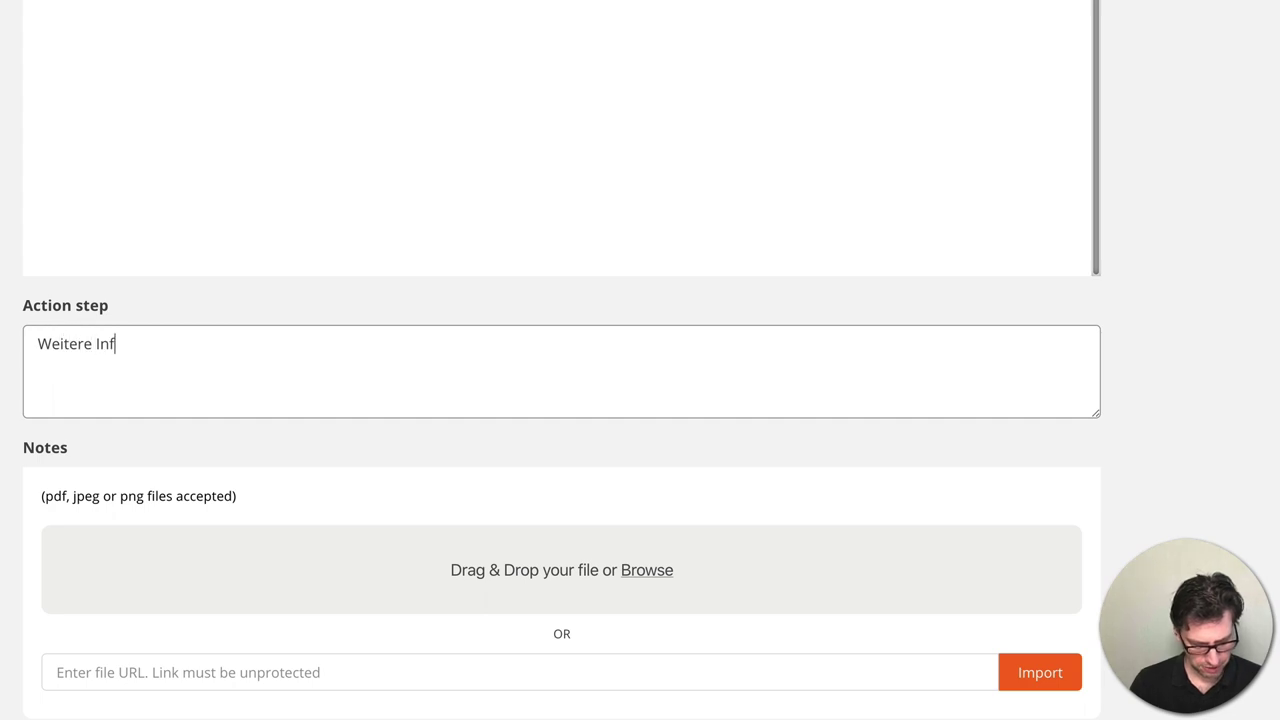
text(os findest du un)
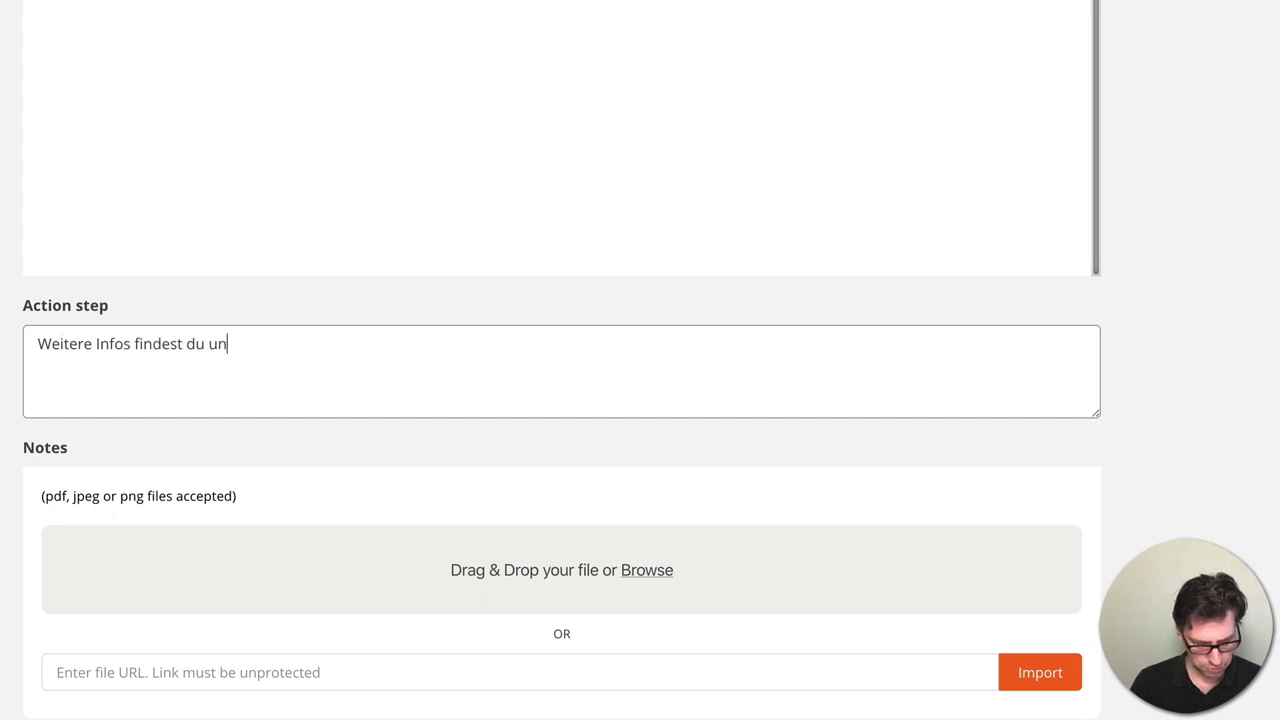
text(ter: htt)
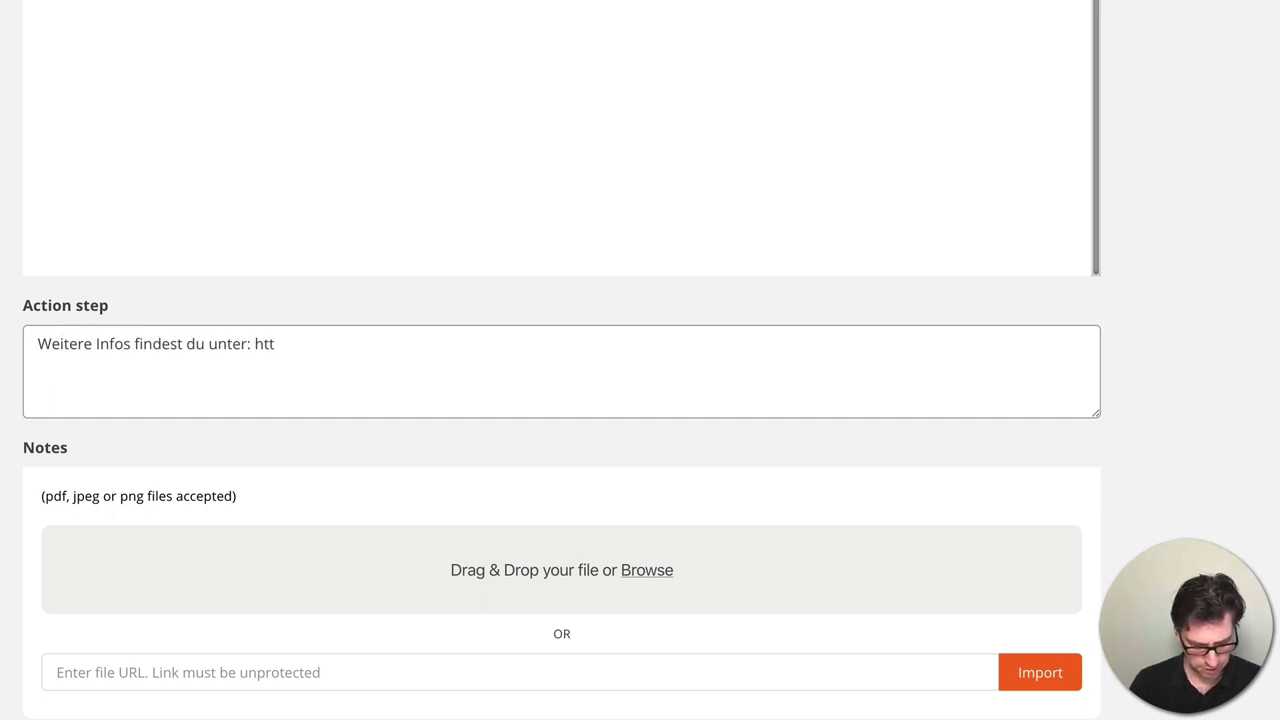
text(ps://des)
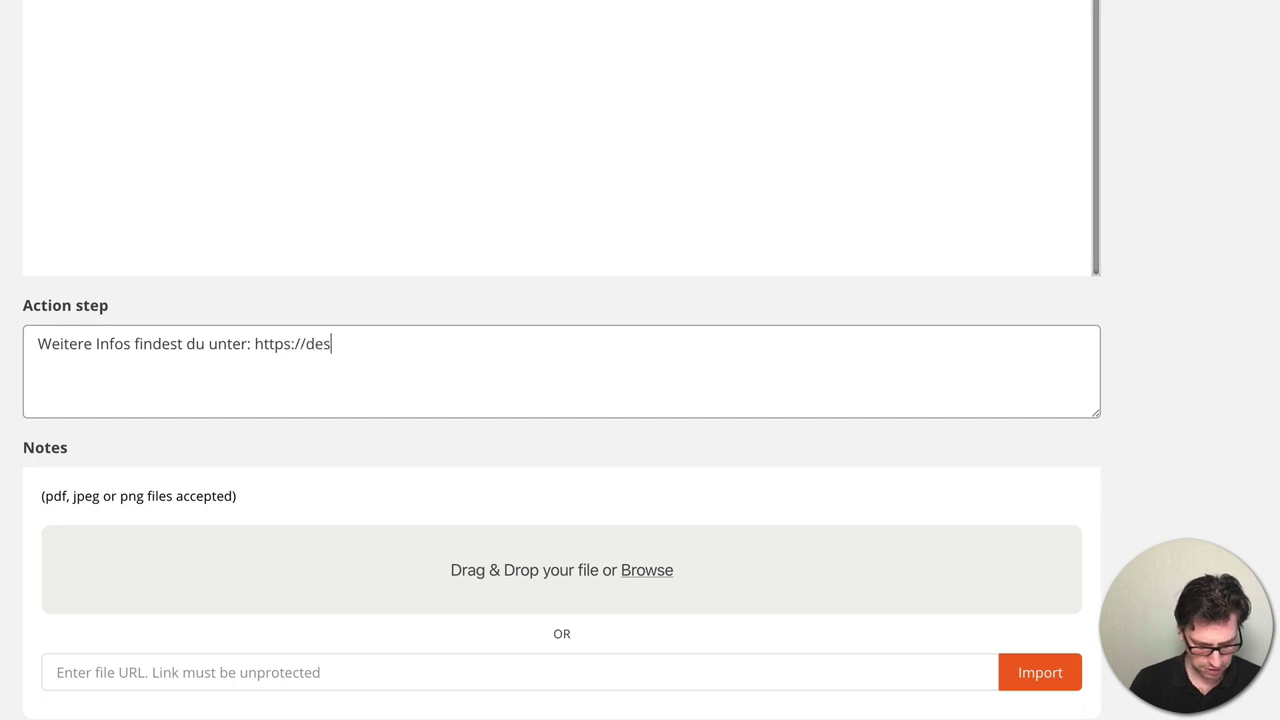
text(ingers-inn.de)
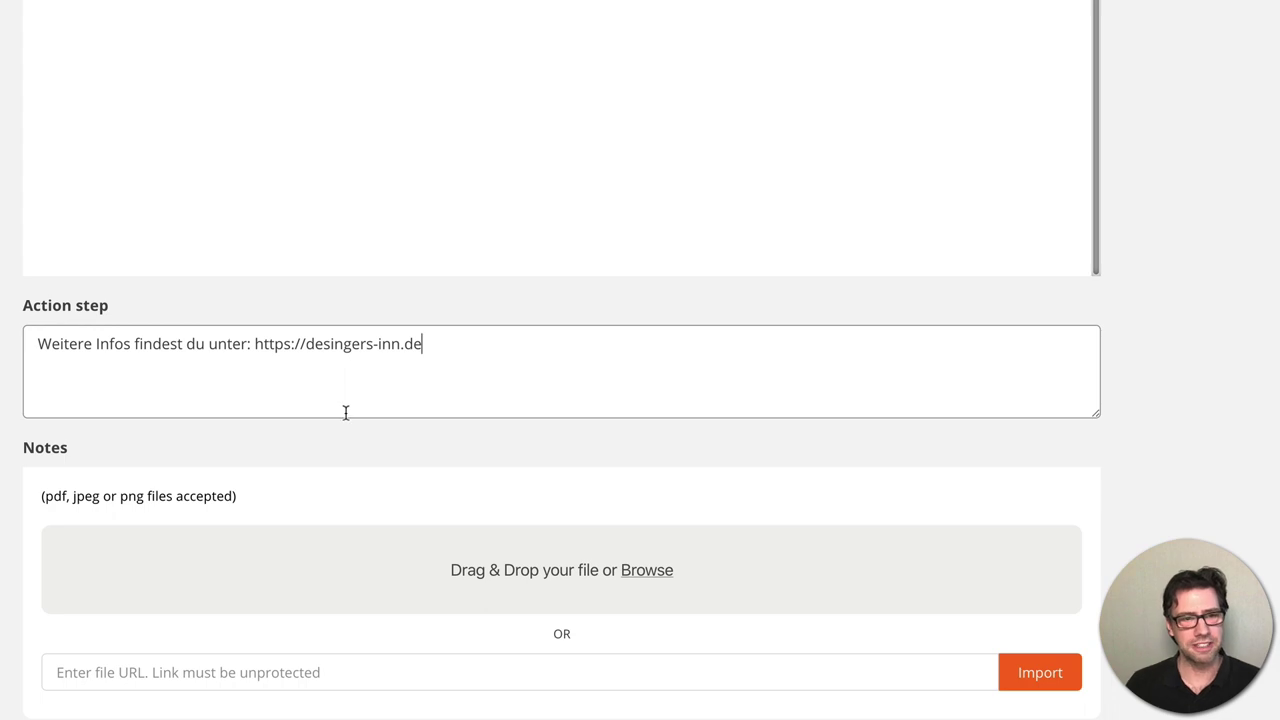
- Upload the image mw_sprechblase-500x500.png as the episode's notes file
scroll(300, 462, down, 2)
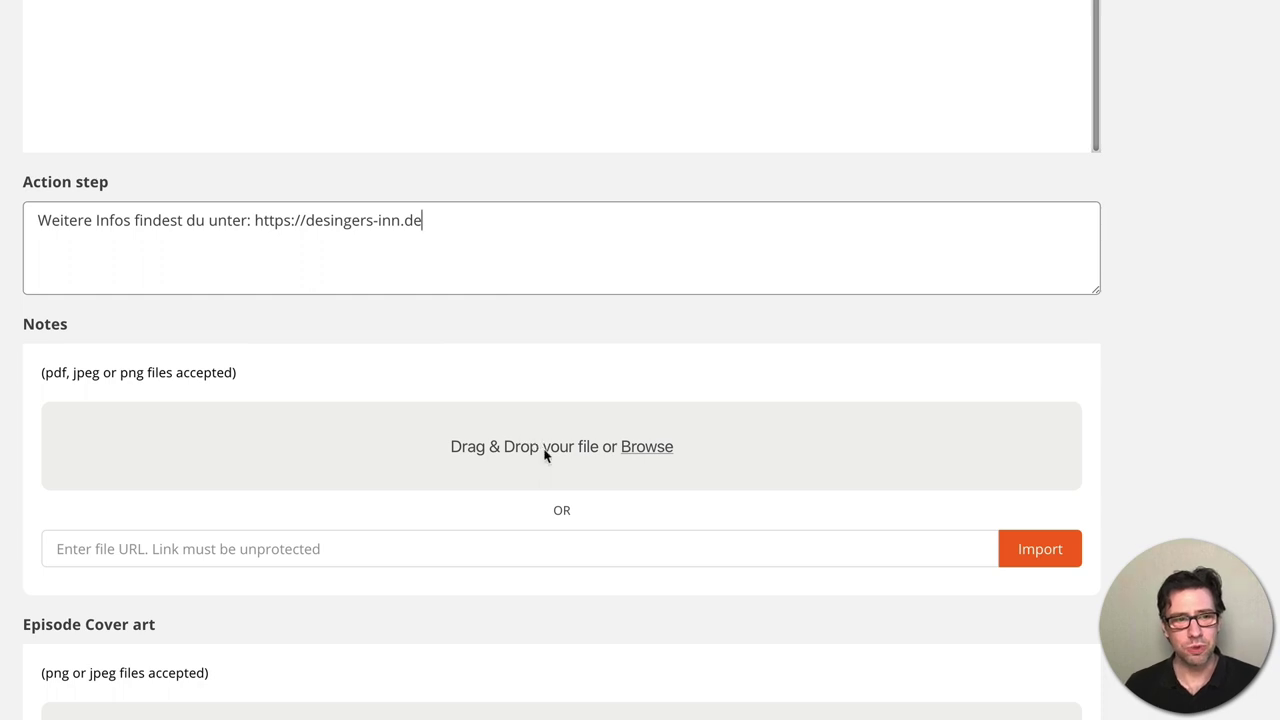
click(640, 452)
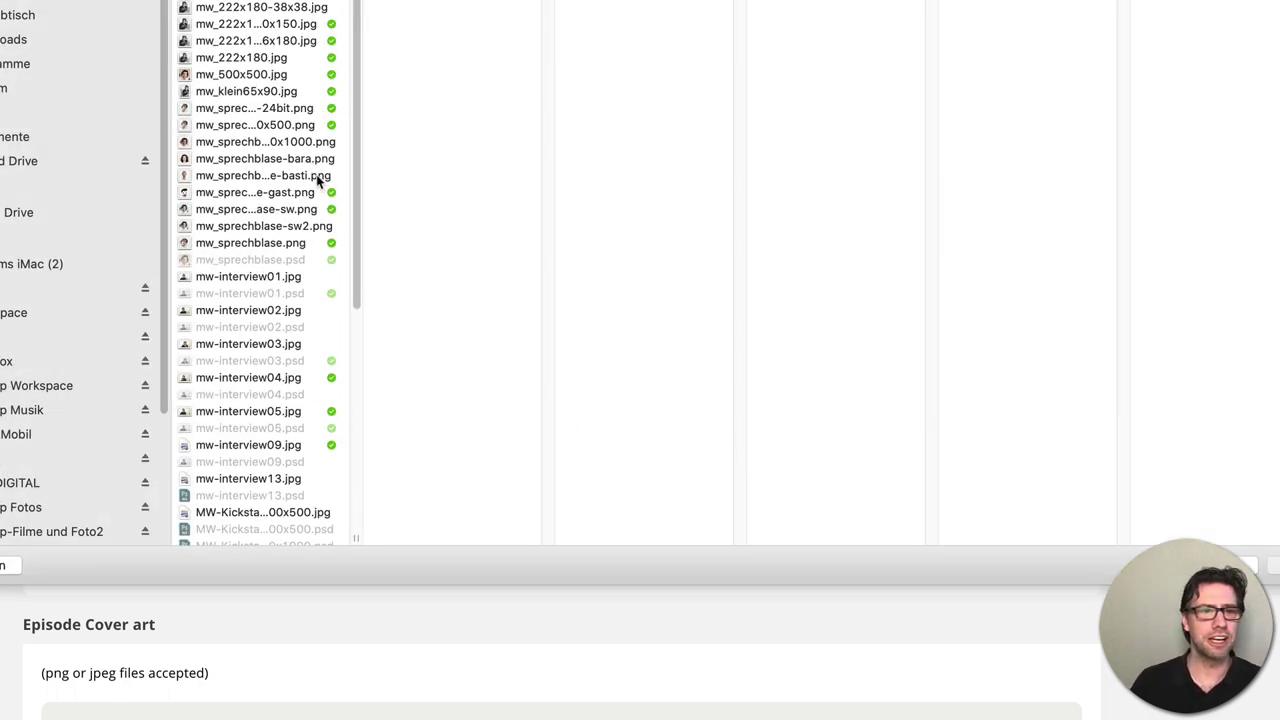
click(283, 127)
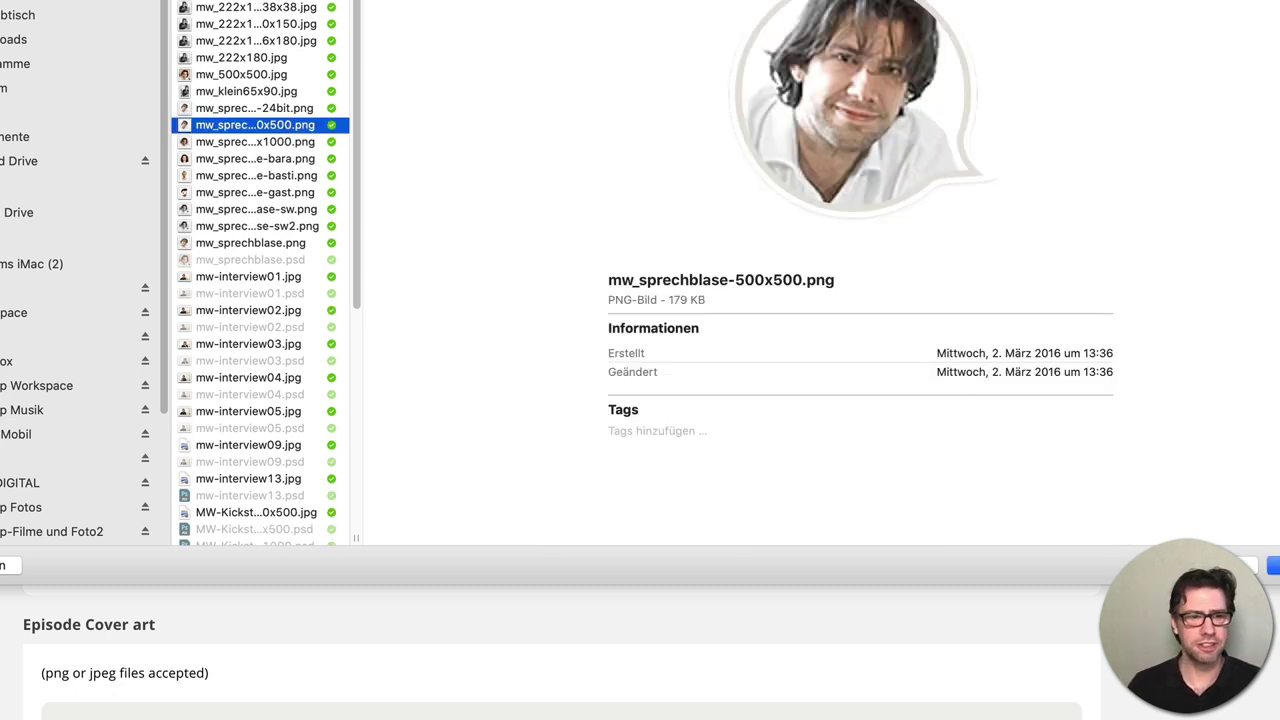
key(Return)
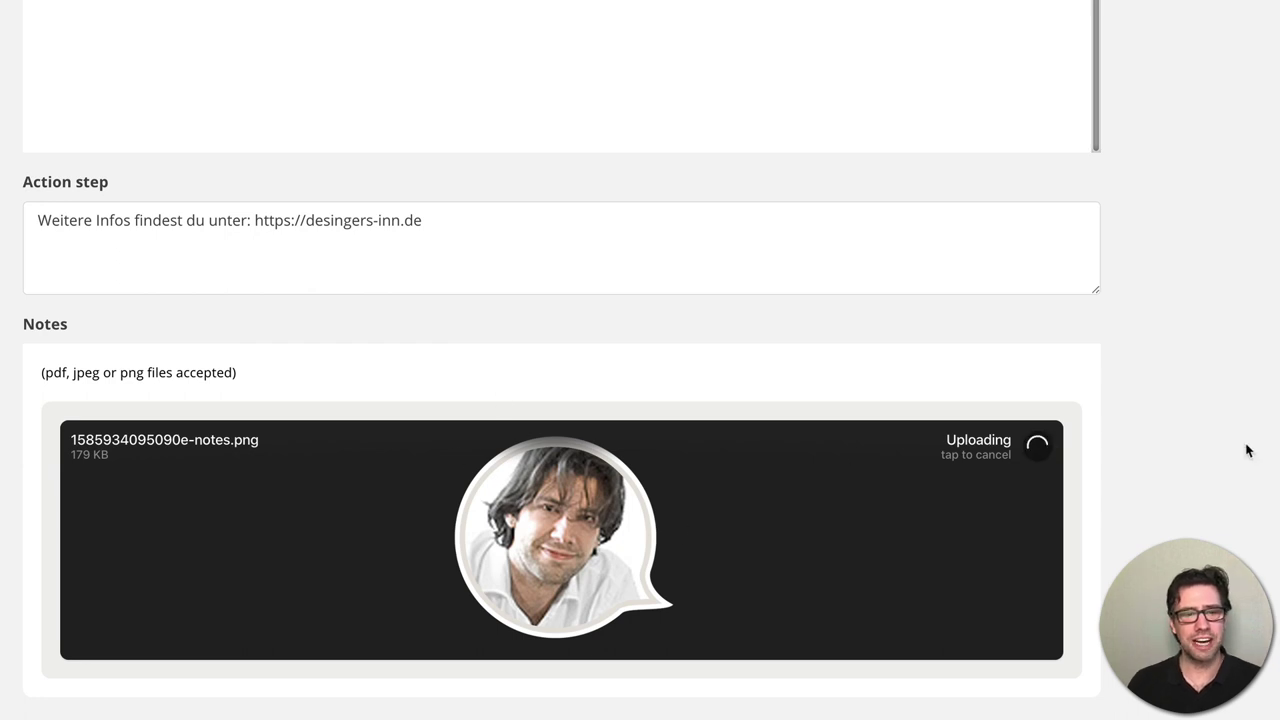
- Choose the image Fotolia_1571765_M.jpg as the episode's cover art
scroll(1246, 449, down, 2)
scroll(1246, 449, down, 5)
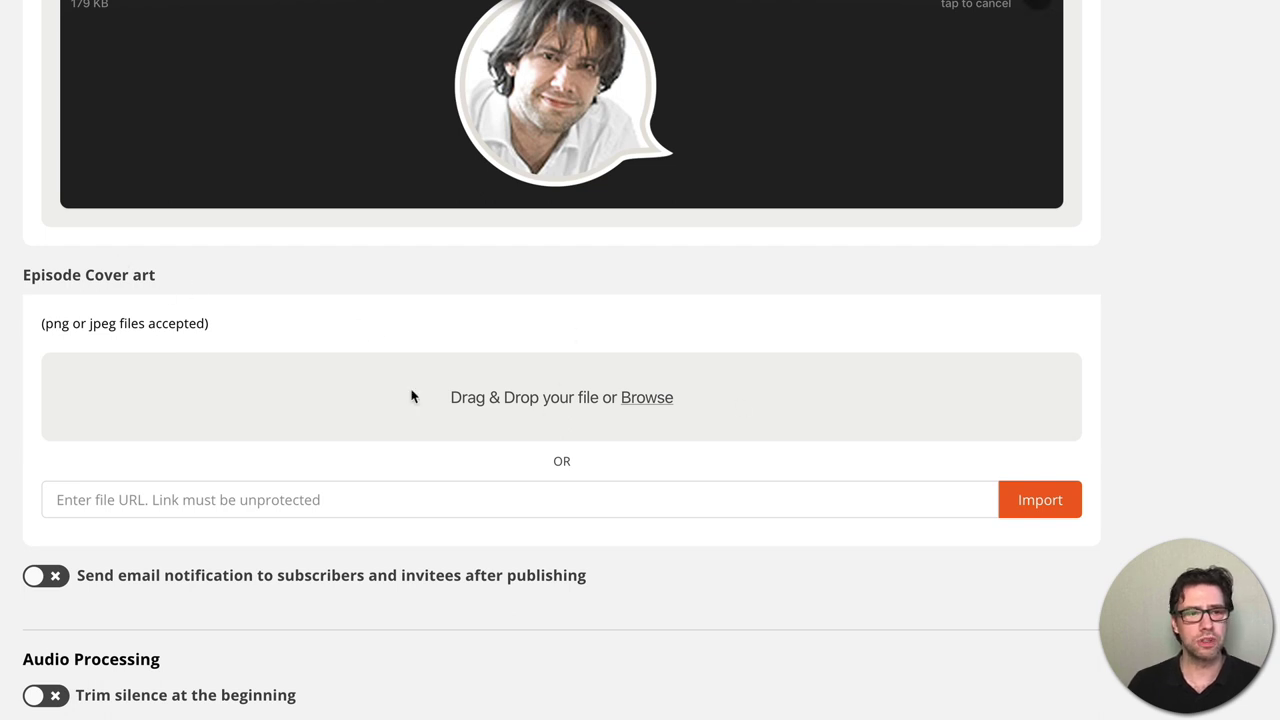
click(647, 398)
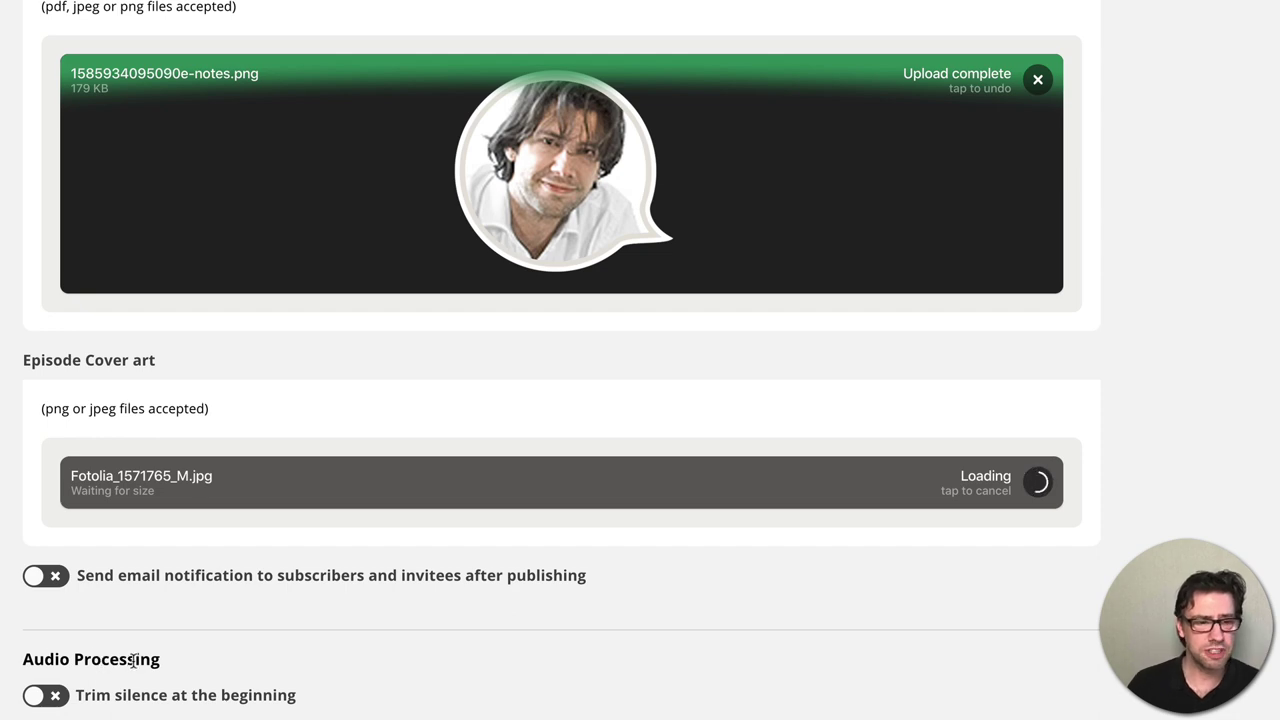
- Enable silence trimming at the beginning, volume optimization and removal of excessive pauses for the episode audio, and try to attach the intro and outro
scroll(100, 680, down, 3)
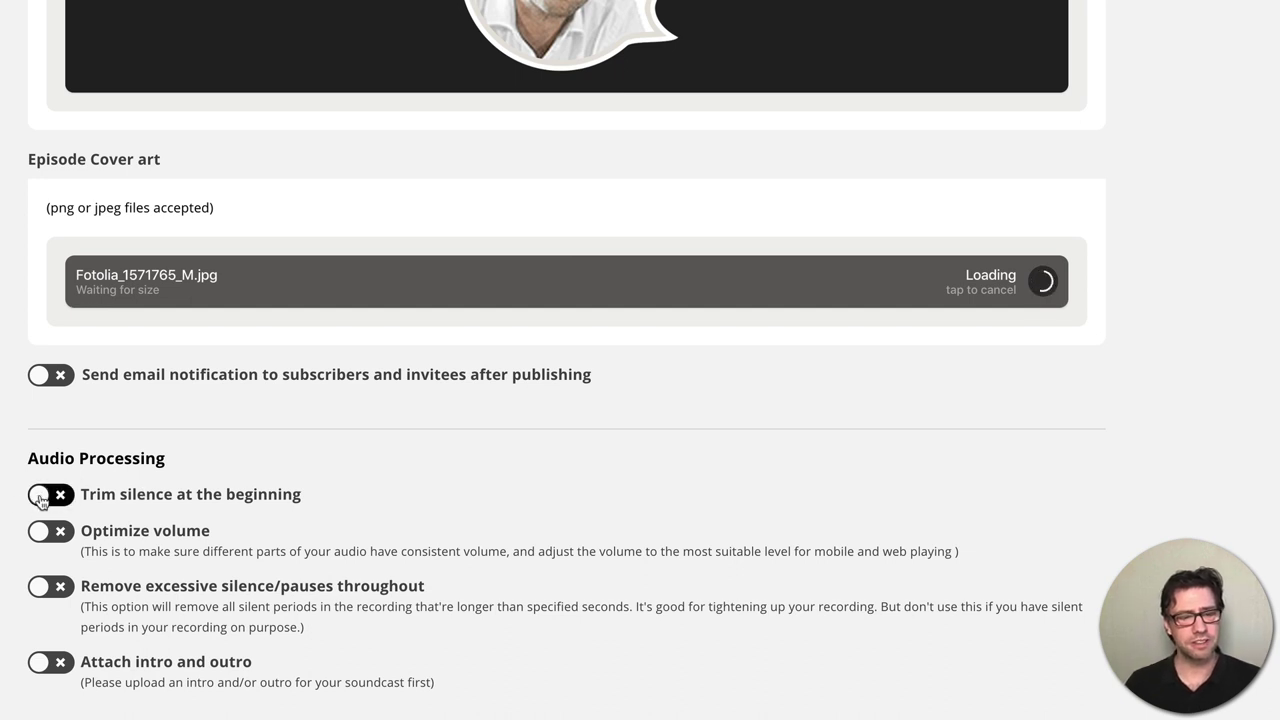
click(40, 497)
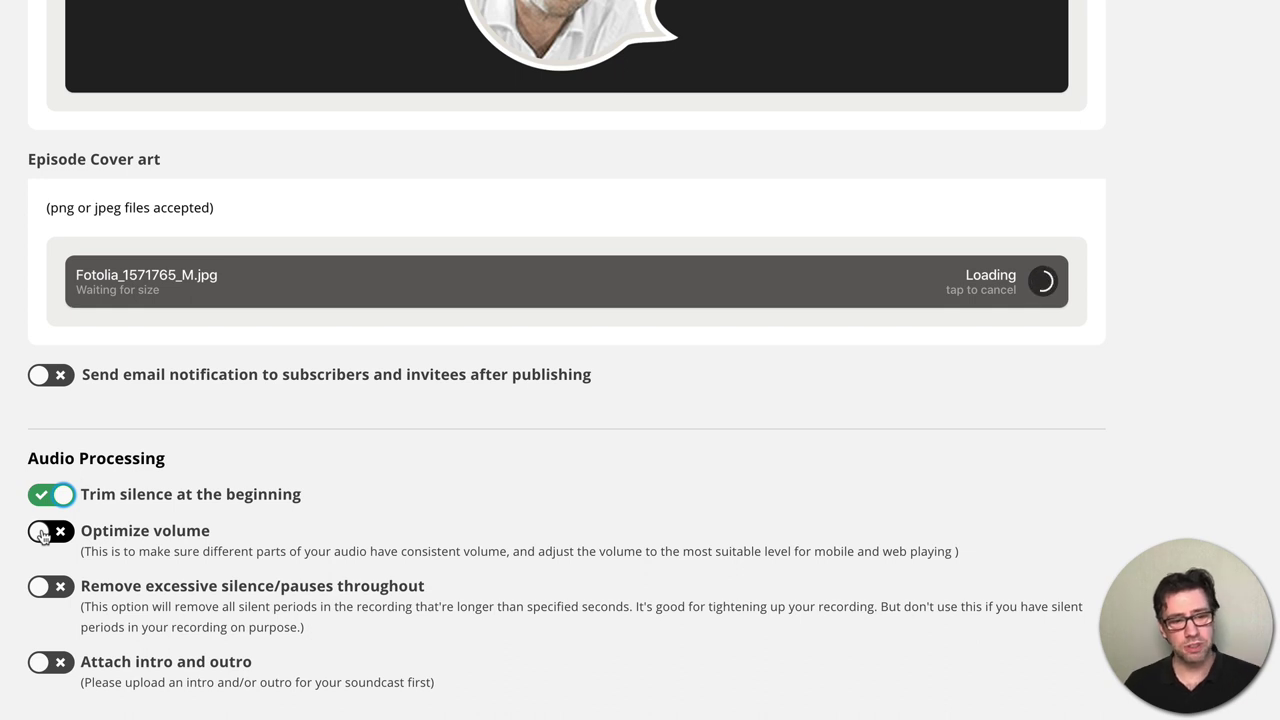
click(43, 533)
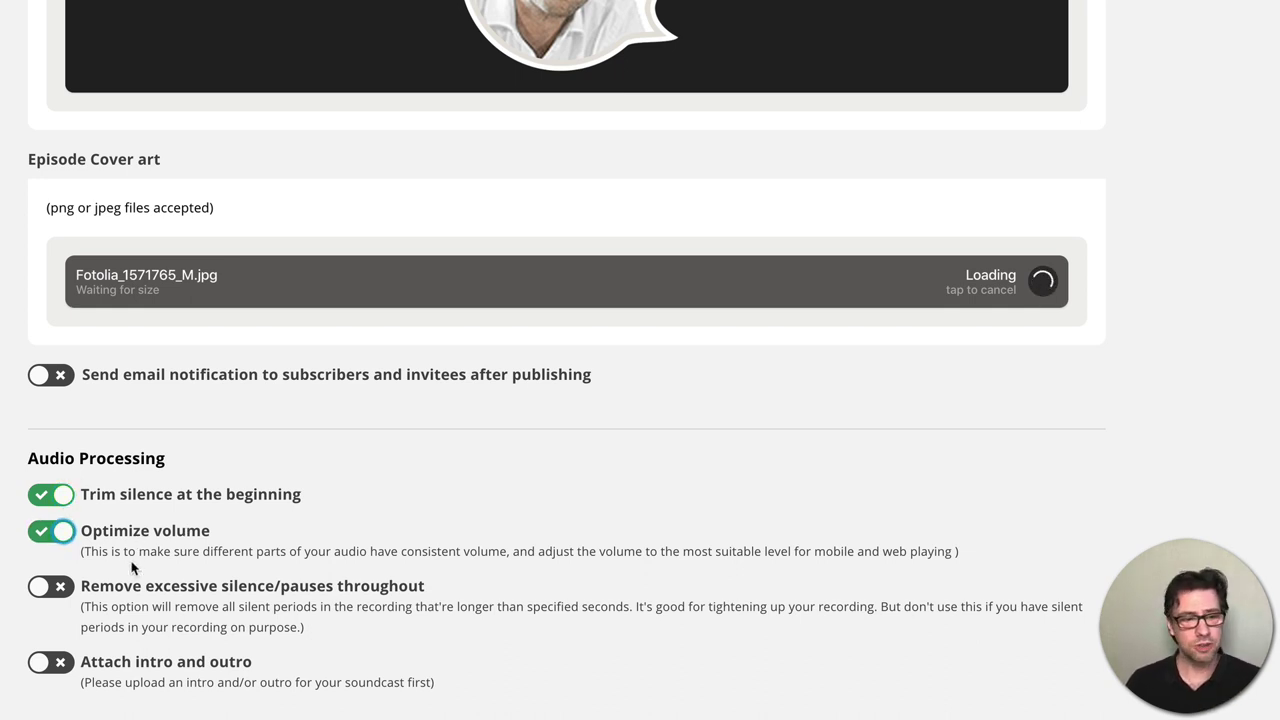
click(52, 587)
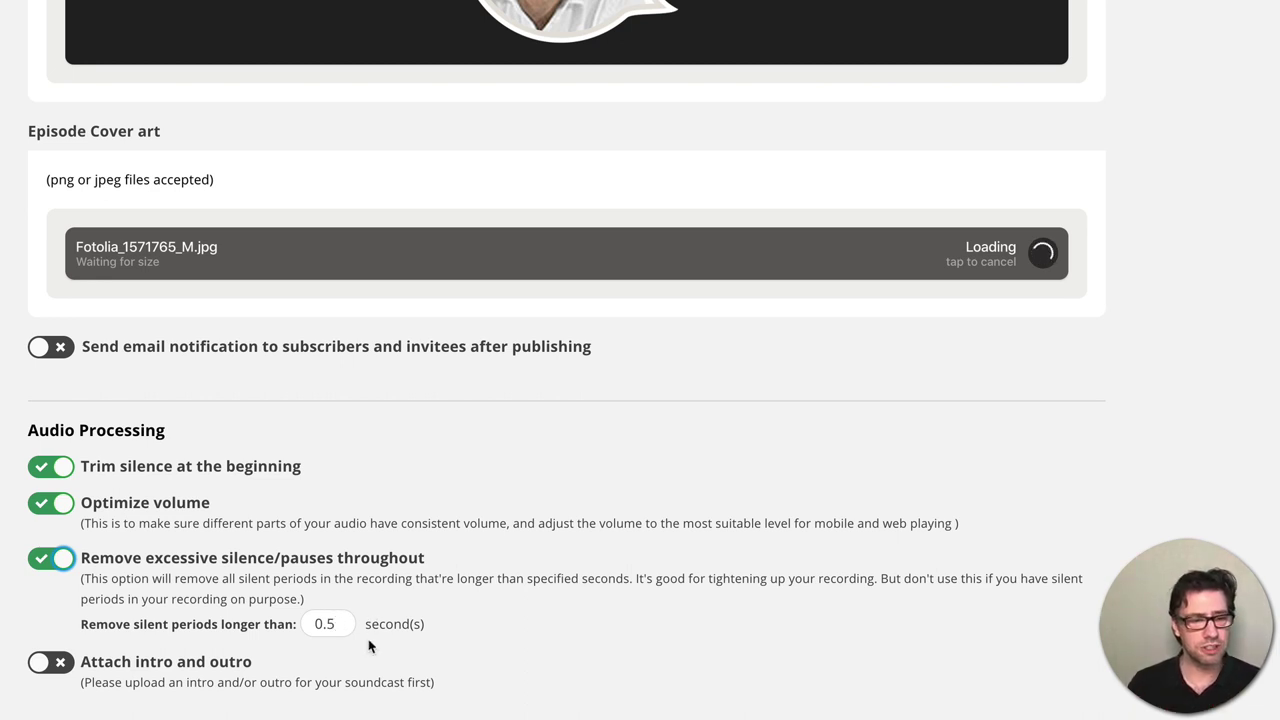
click(48, 664)
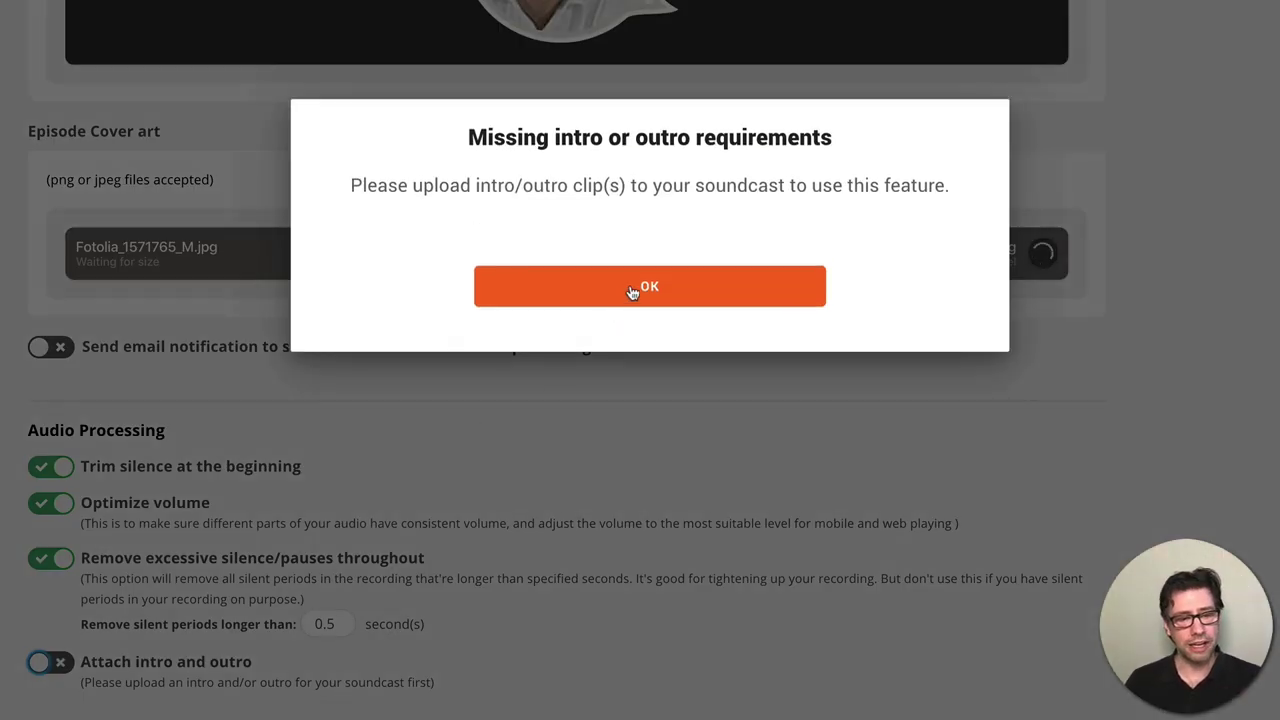
click(632, 291)
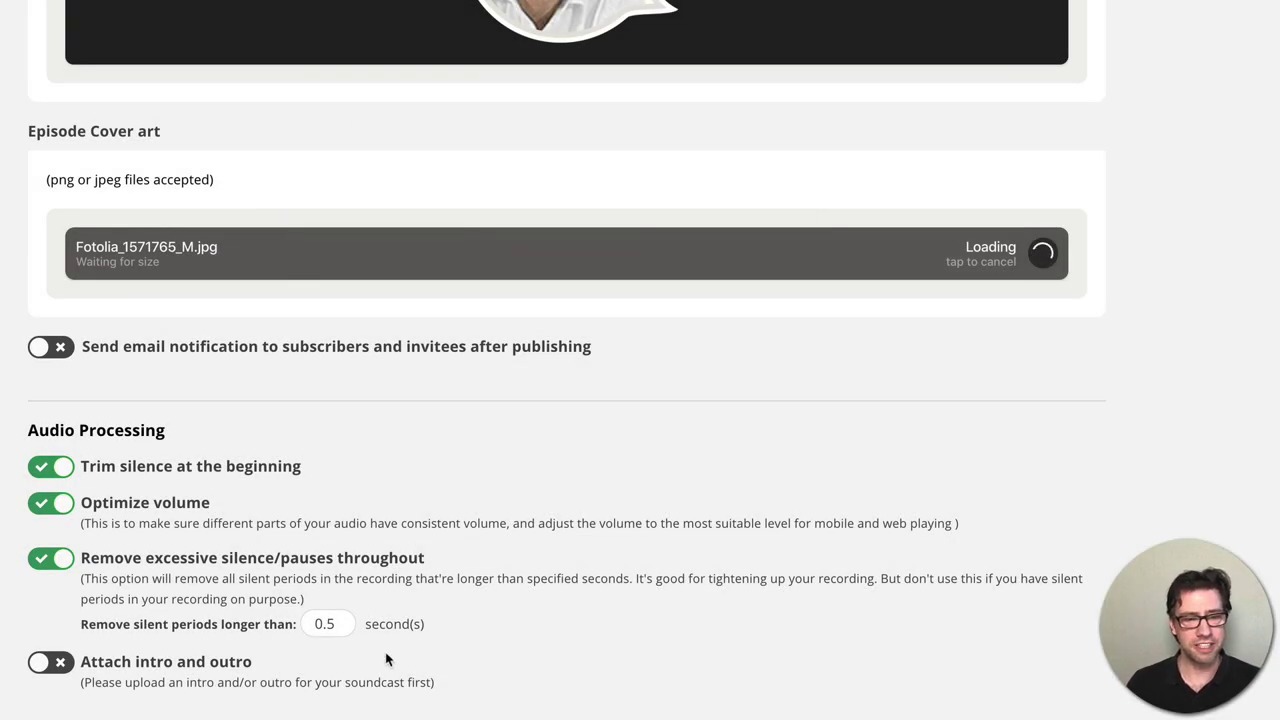
- Publish the Test1 episode and continue to the episode list of Marketing Podcast
scroll(632, 530, up, 1)
scroll(632, 530, up, 15)
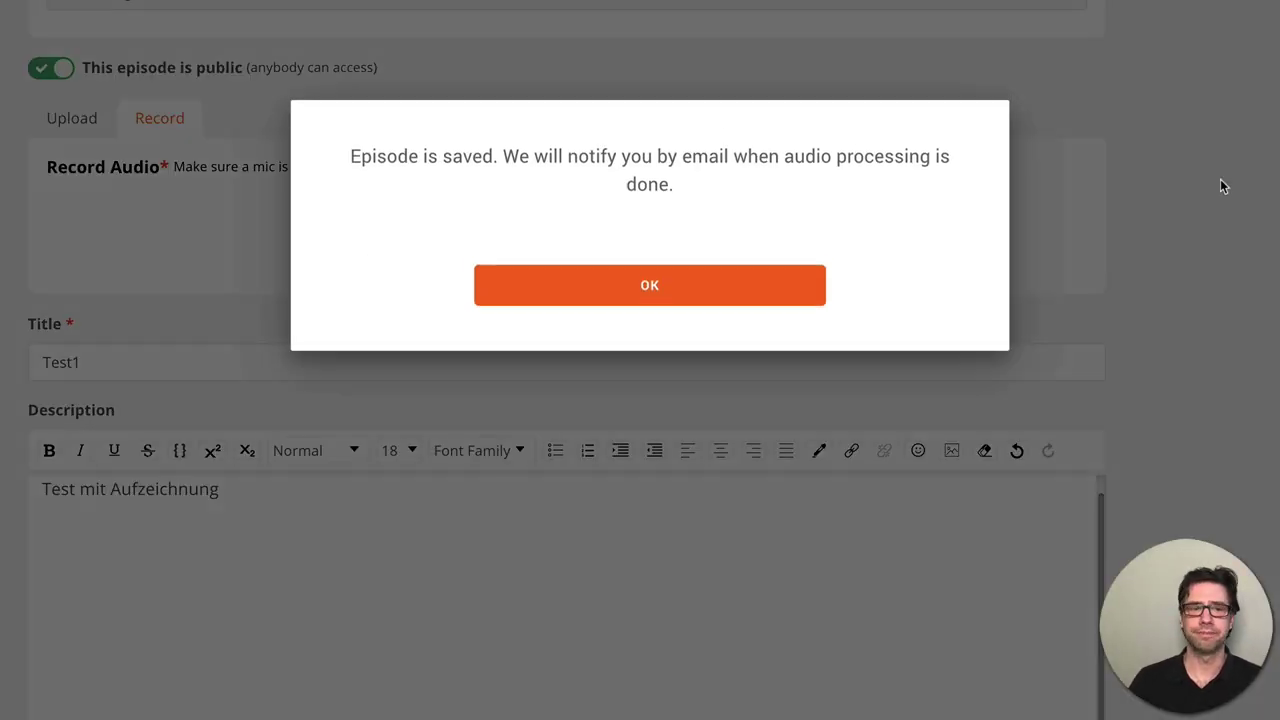
click(670, 297)
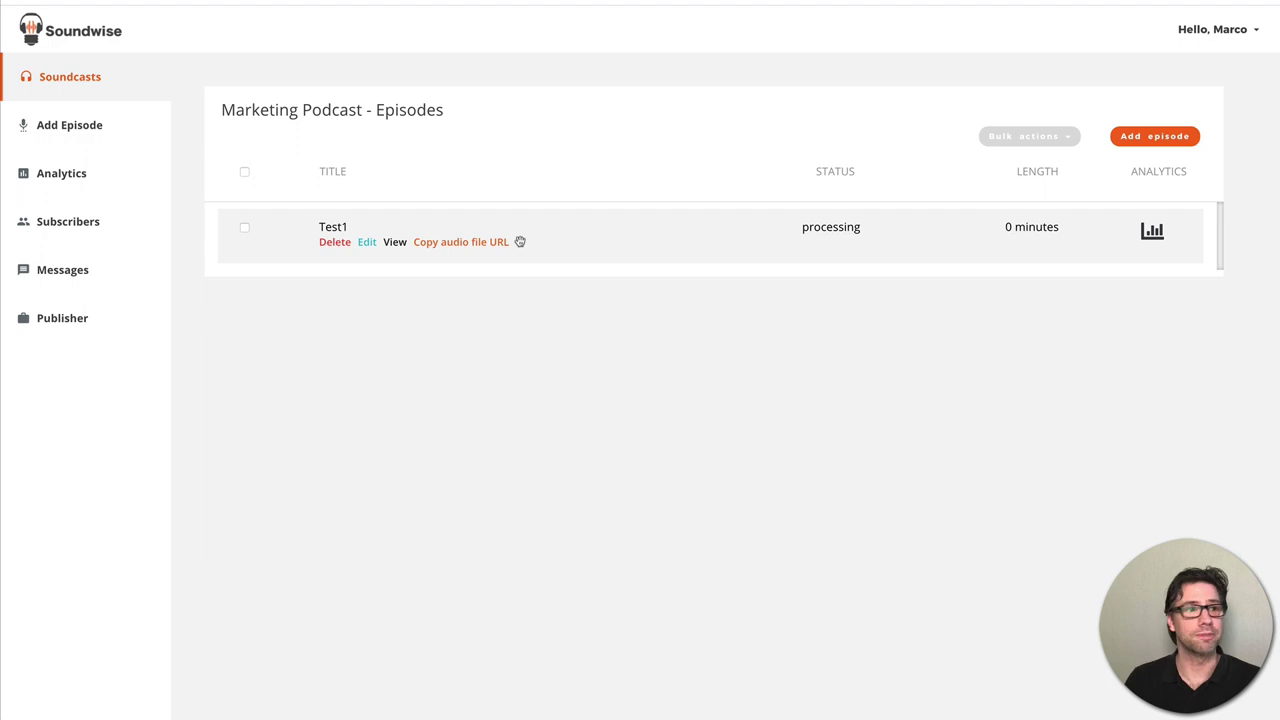
- Look over the soundcast overview, the new episode form, the listening analytics and the subscriber list of Marketing Podcast
key(alt+Left)
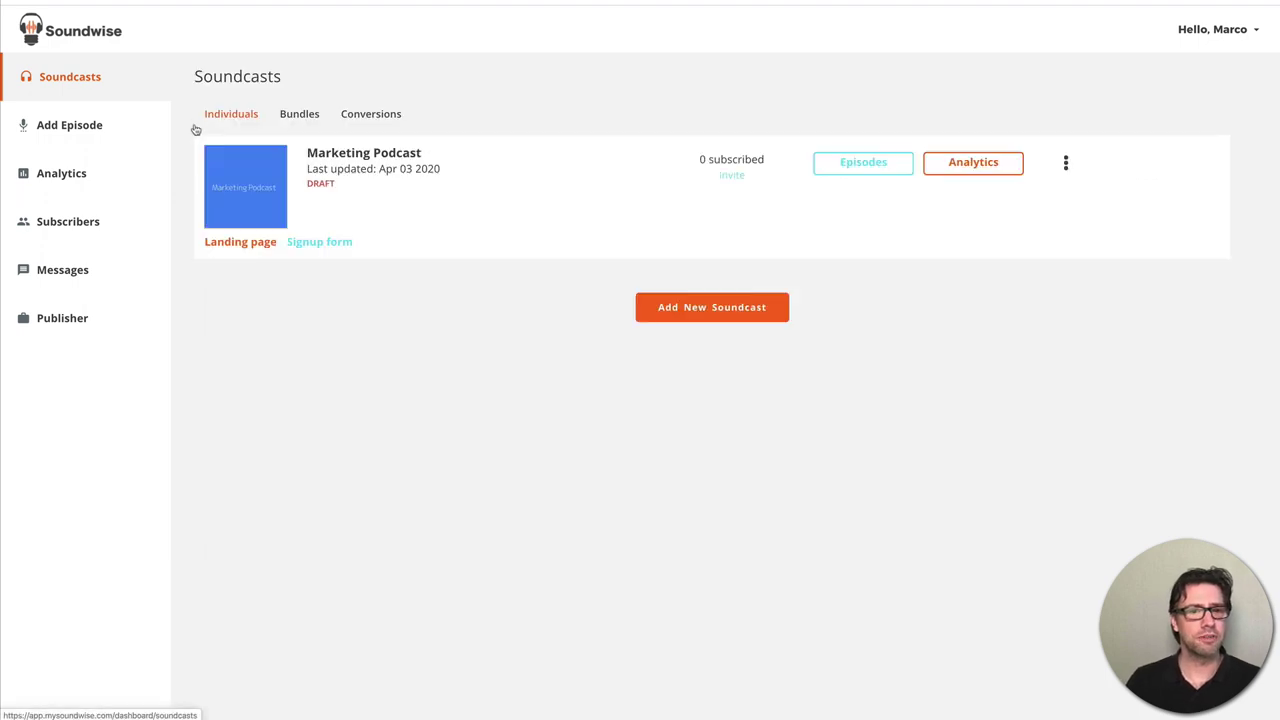
click(65, 124)
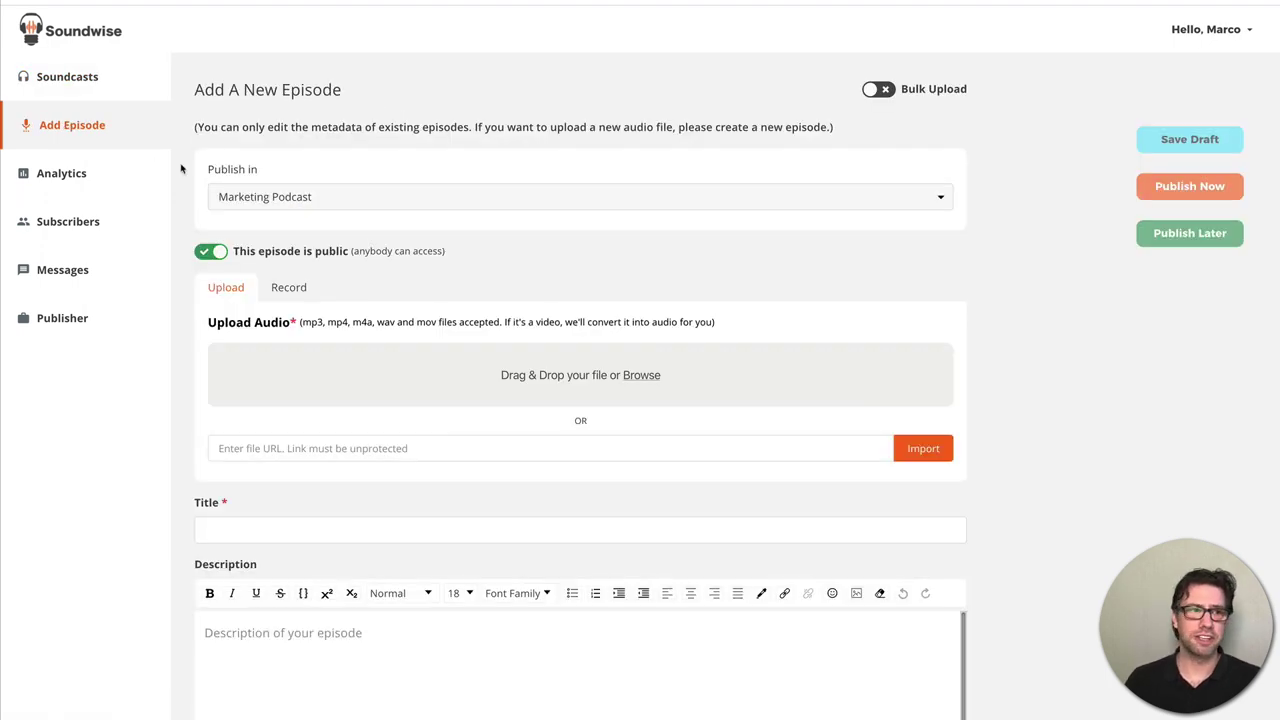
click(70, 176)
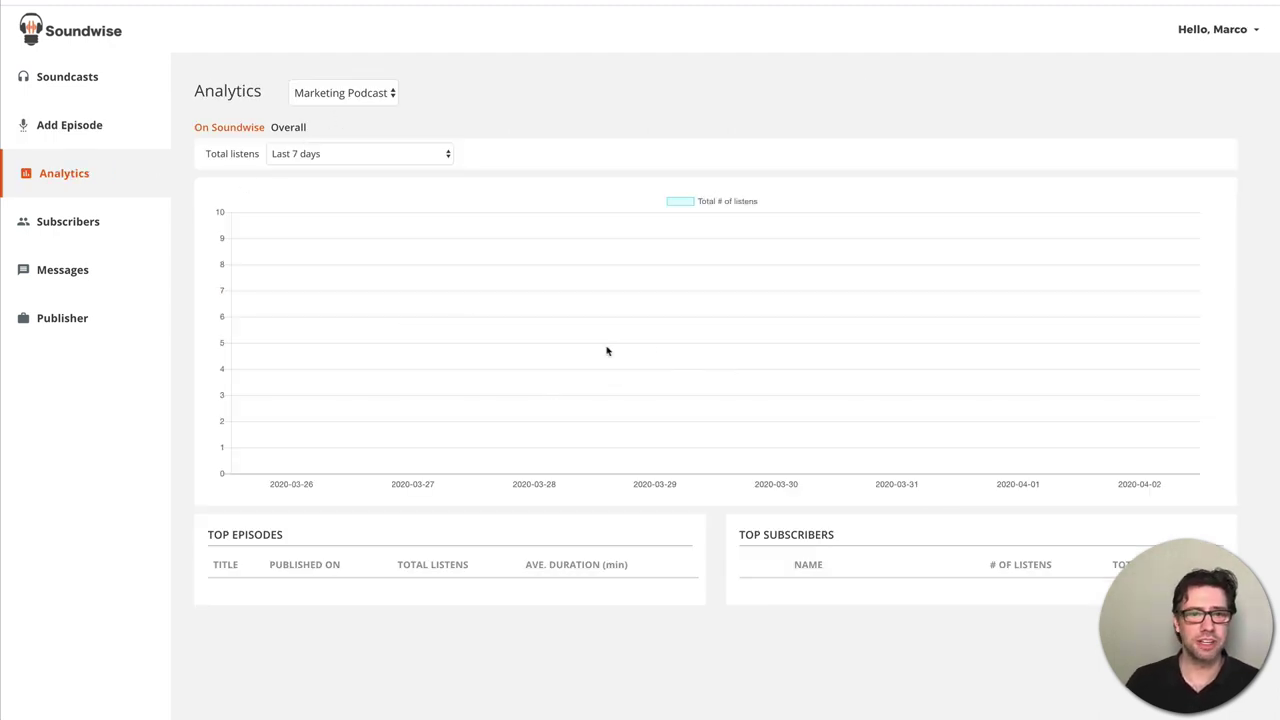
click(76, 224)
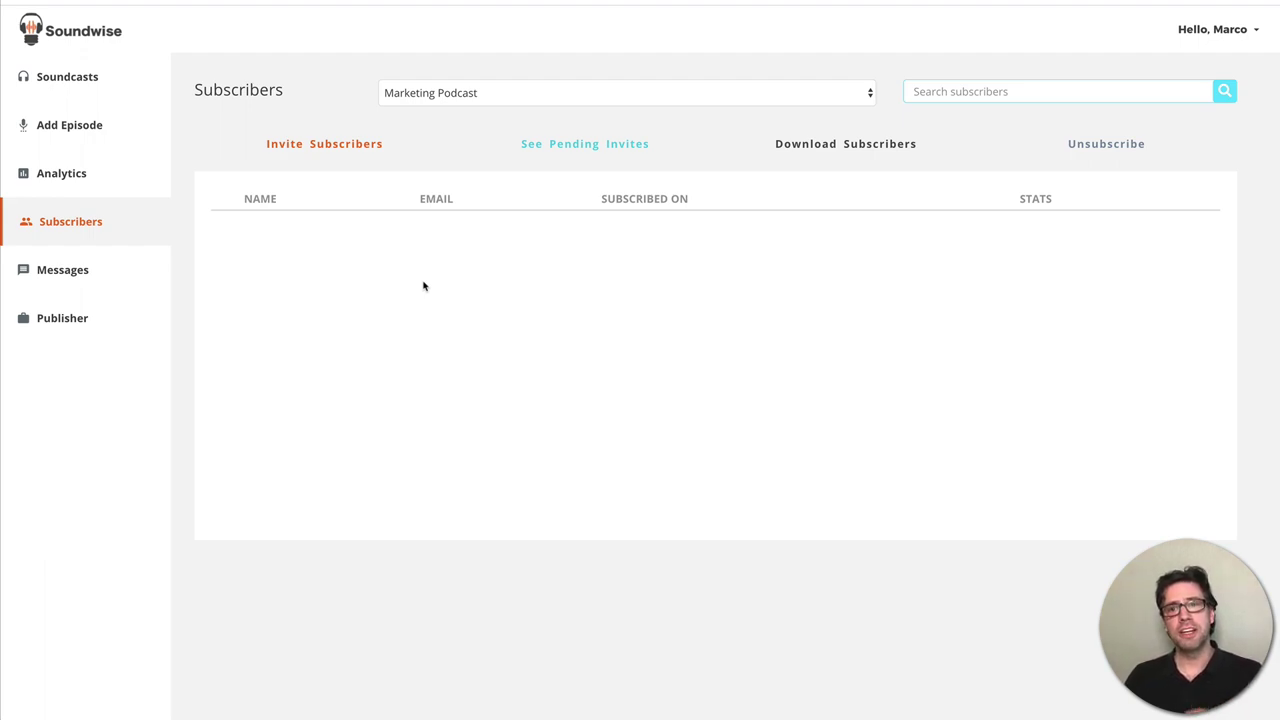
- Look over the announcement form in the messages area with Marketing Podcast as the target soundcast
click(66, 271)
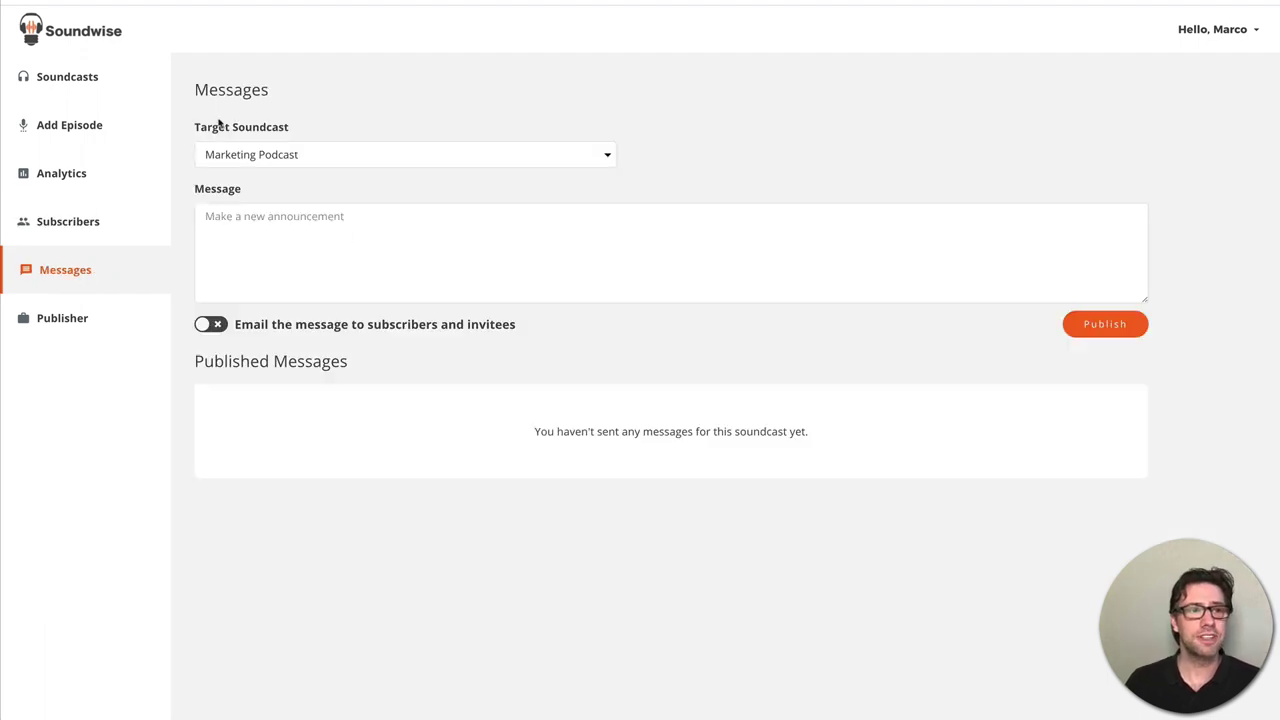
click(259, 155)
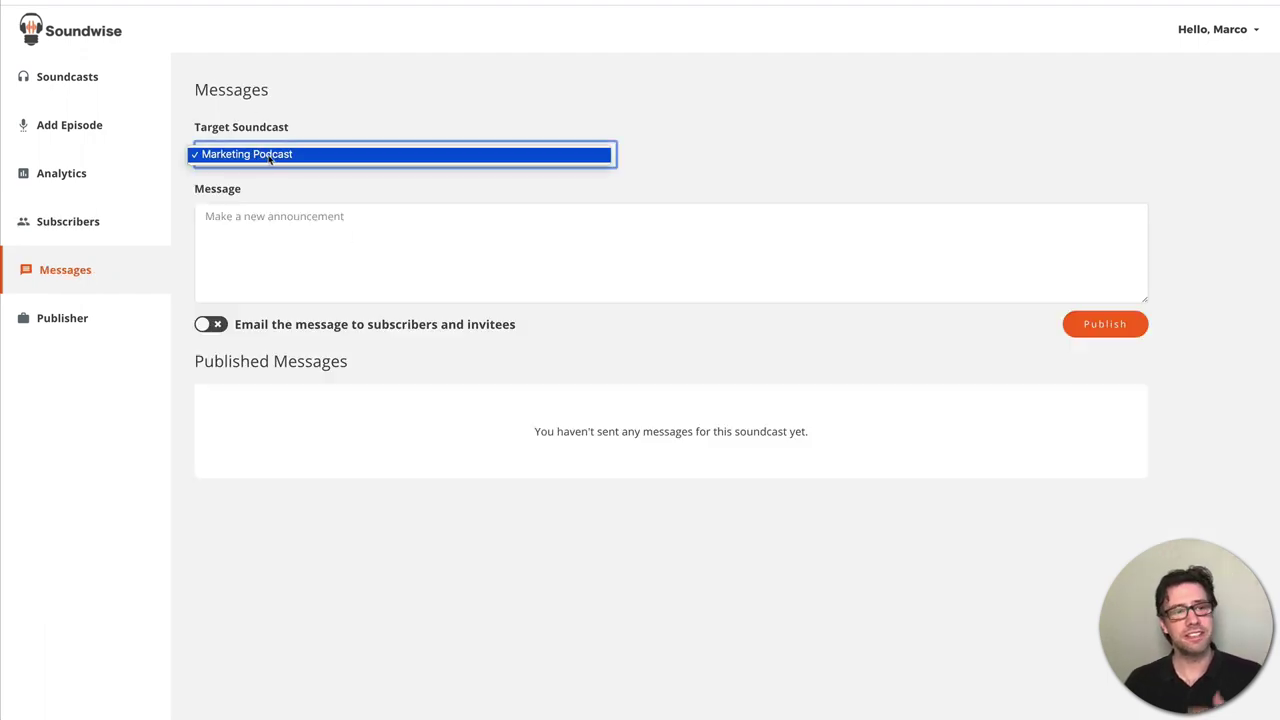
click(272, 155)
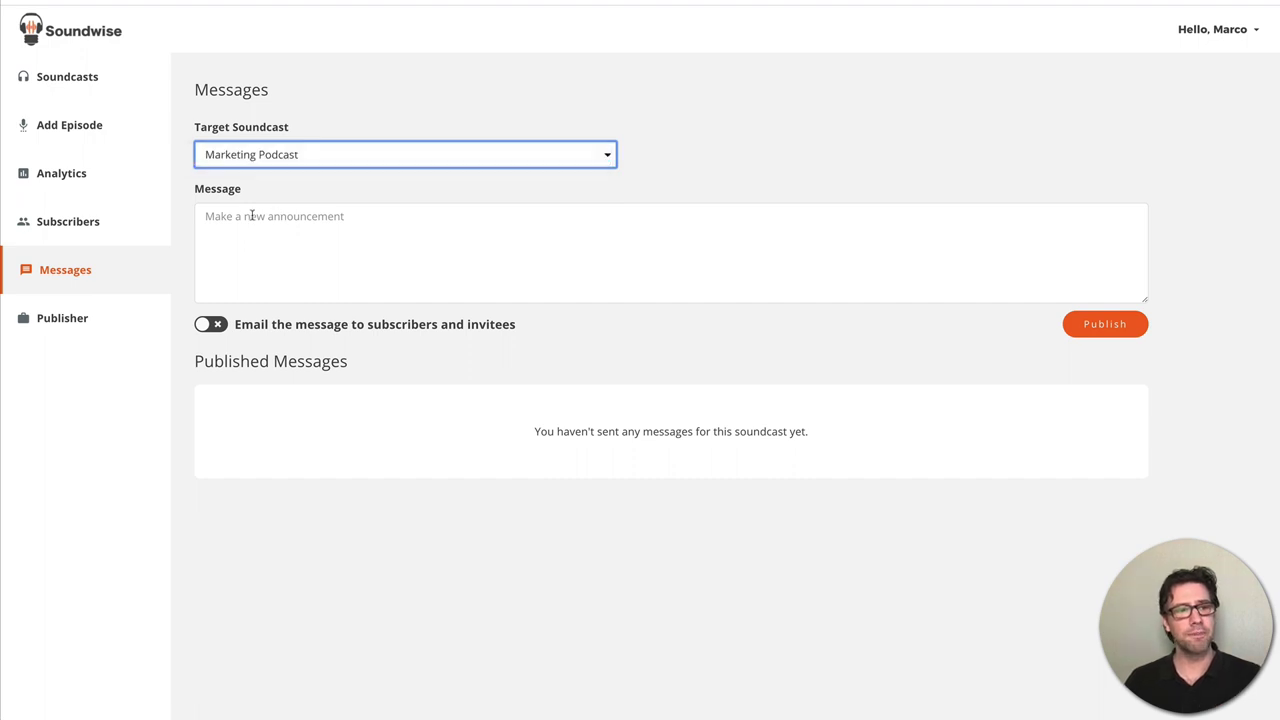
click(251, 215)
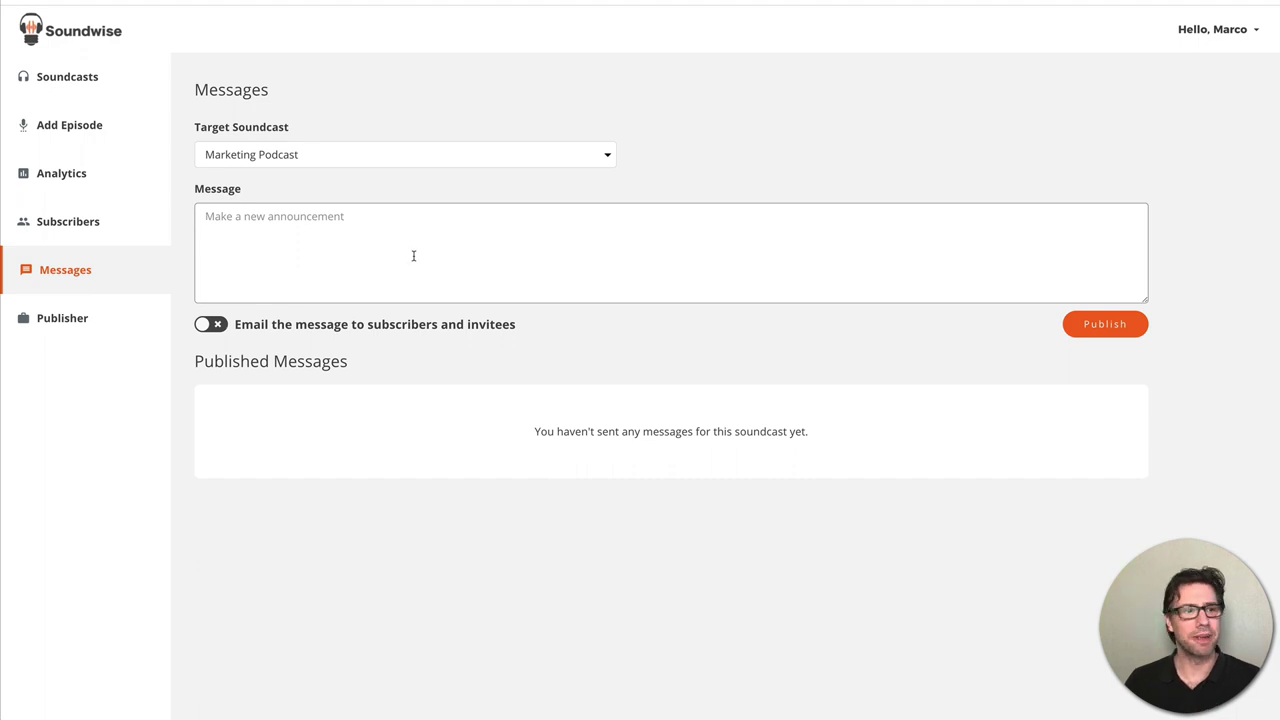
- Review the publisher settings: profile, transactions, payouts, promotions, available integrations and account plan
click(55, 323)
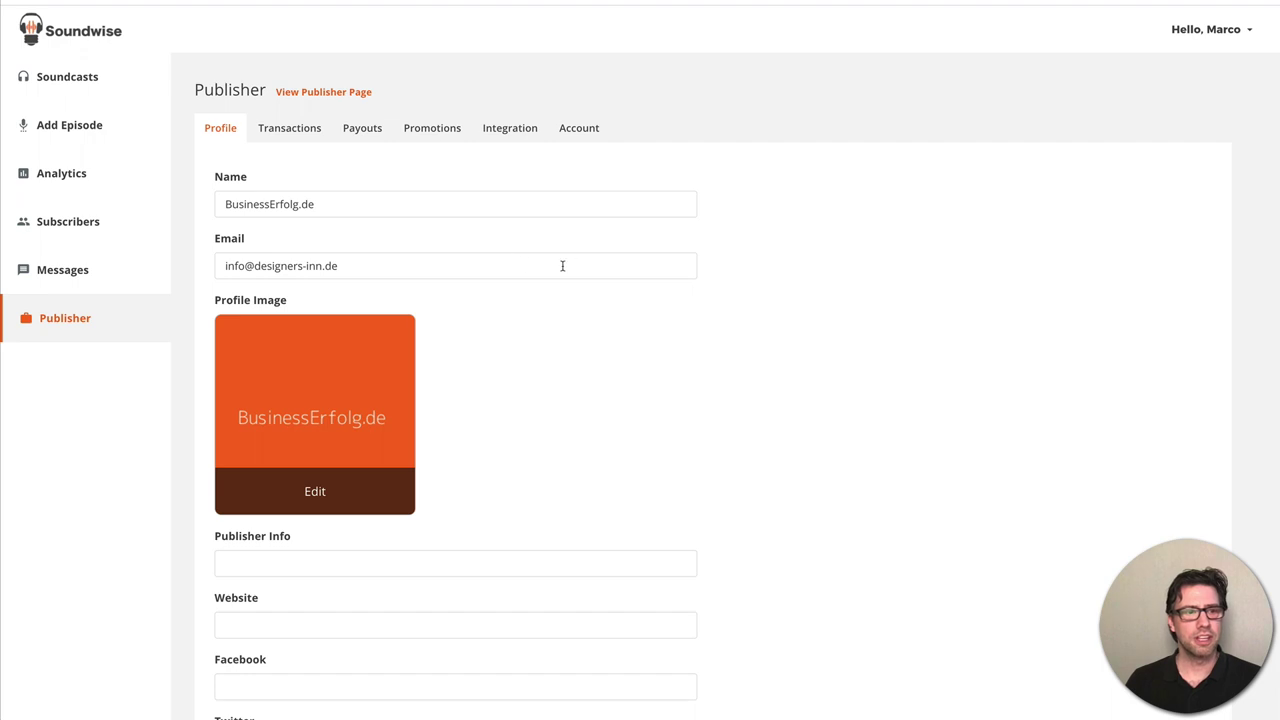
scroll(560, 266, down, 4)
scroll(560, 266, up, 4)
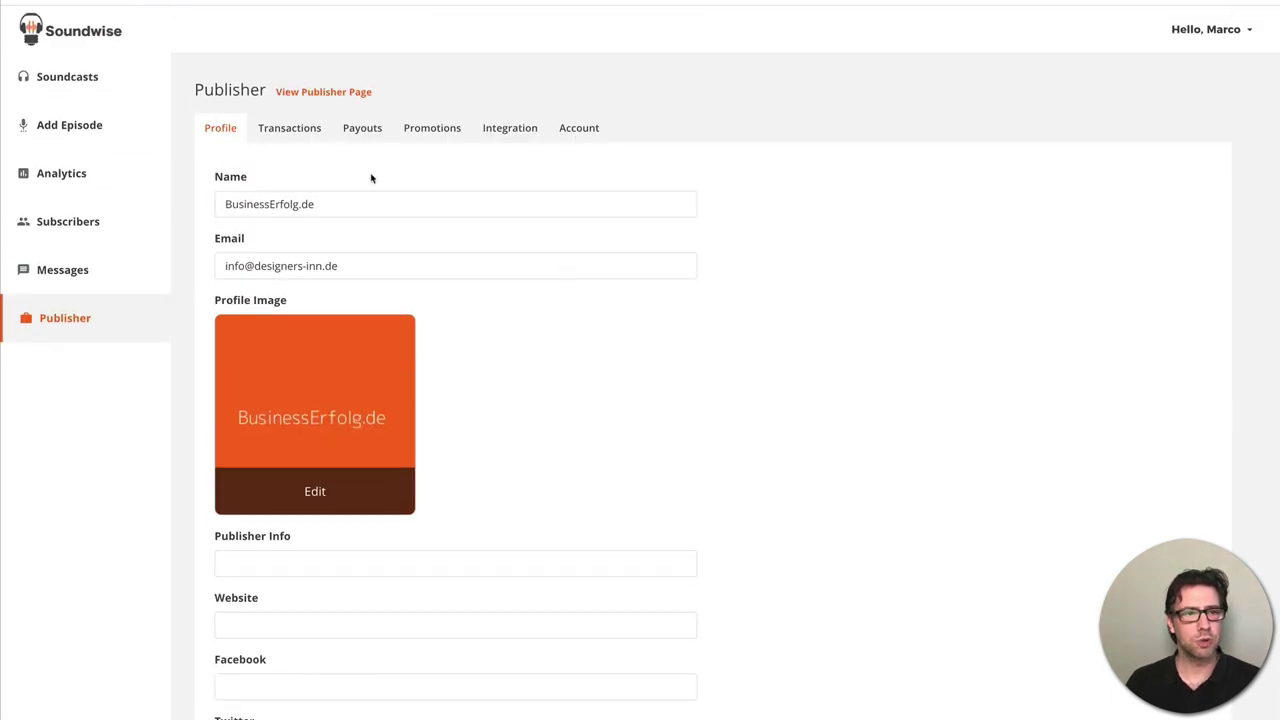
click(294, 129)
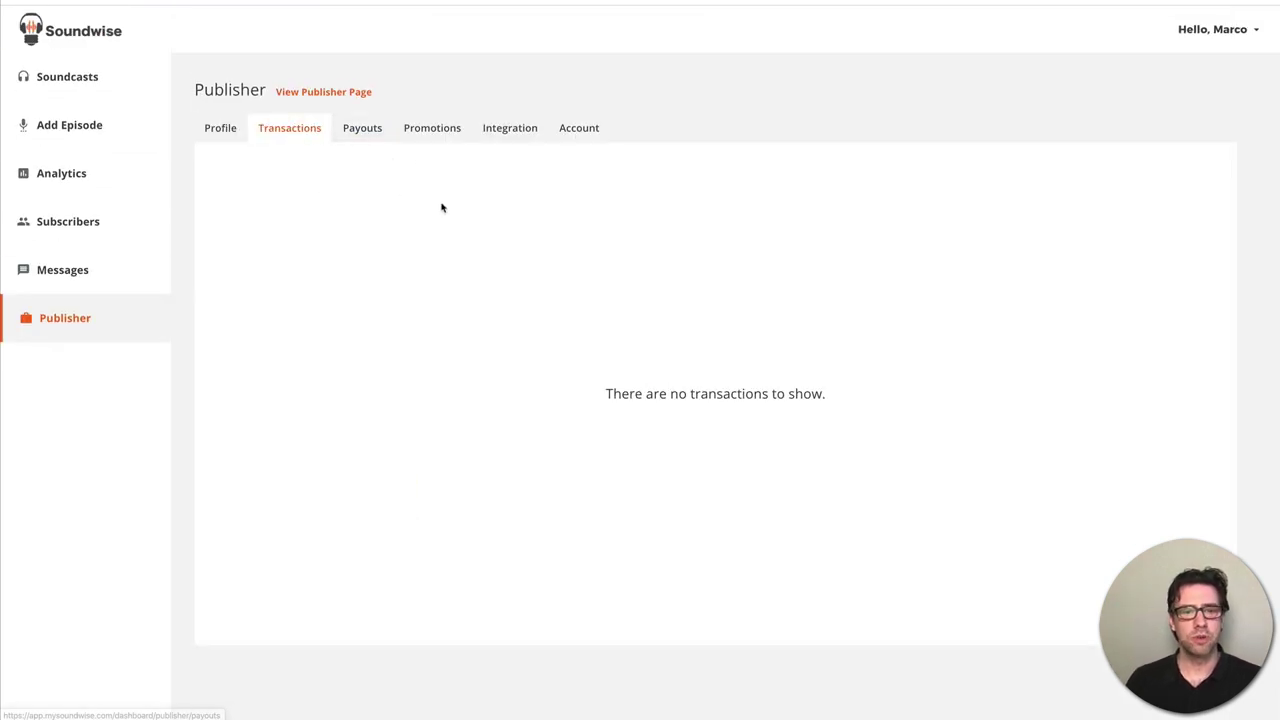
click(364, 131)
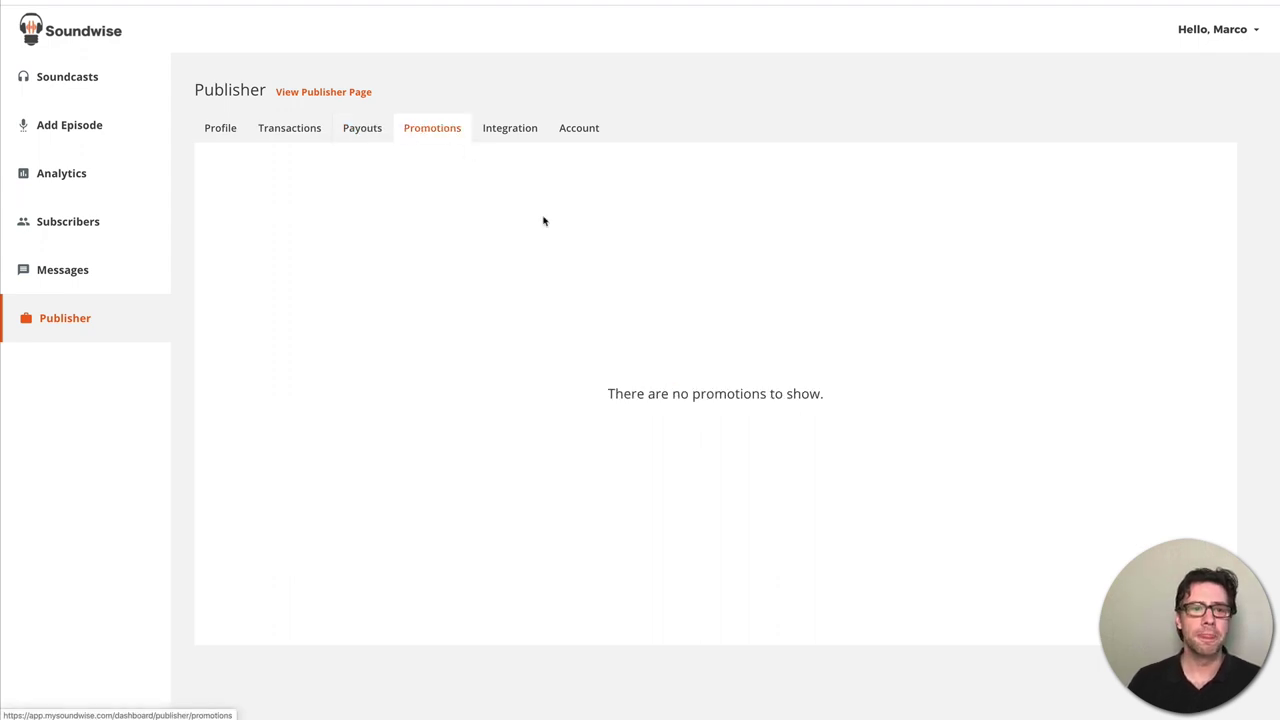
click(507, 136)
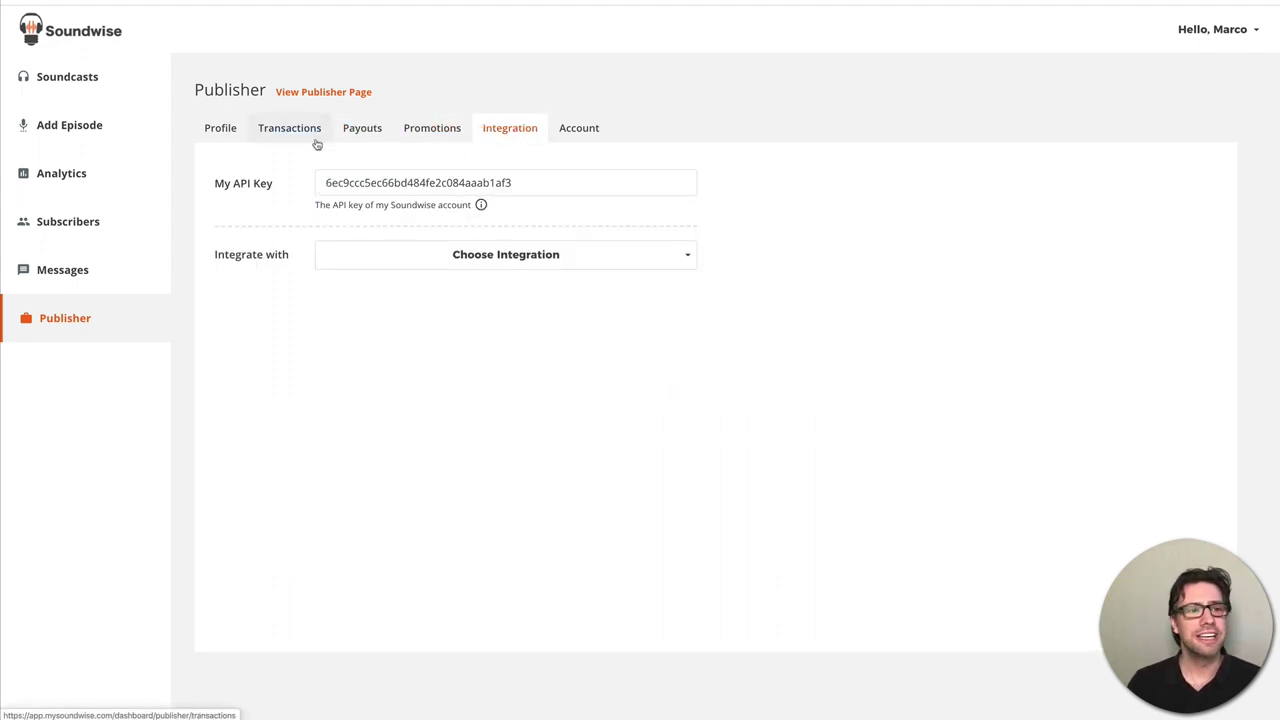
click(392, 264)
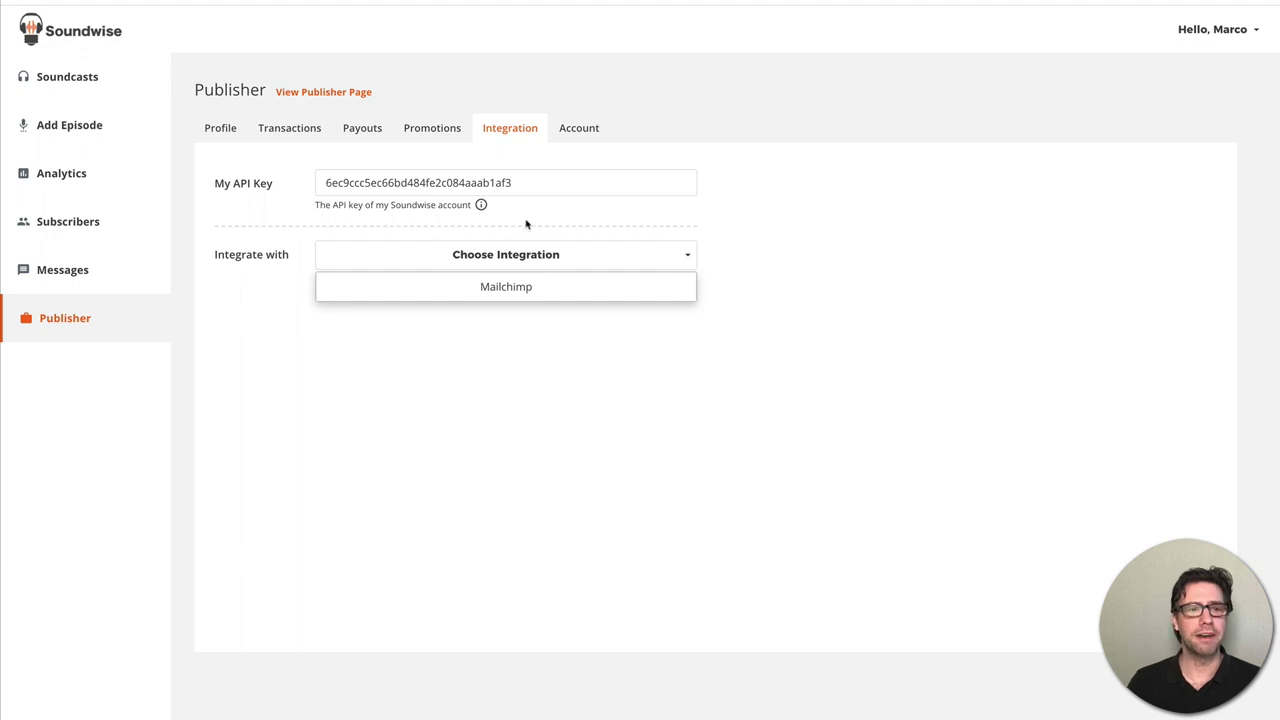
click(579, 128)
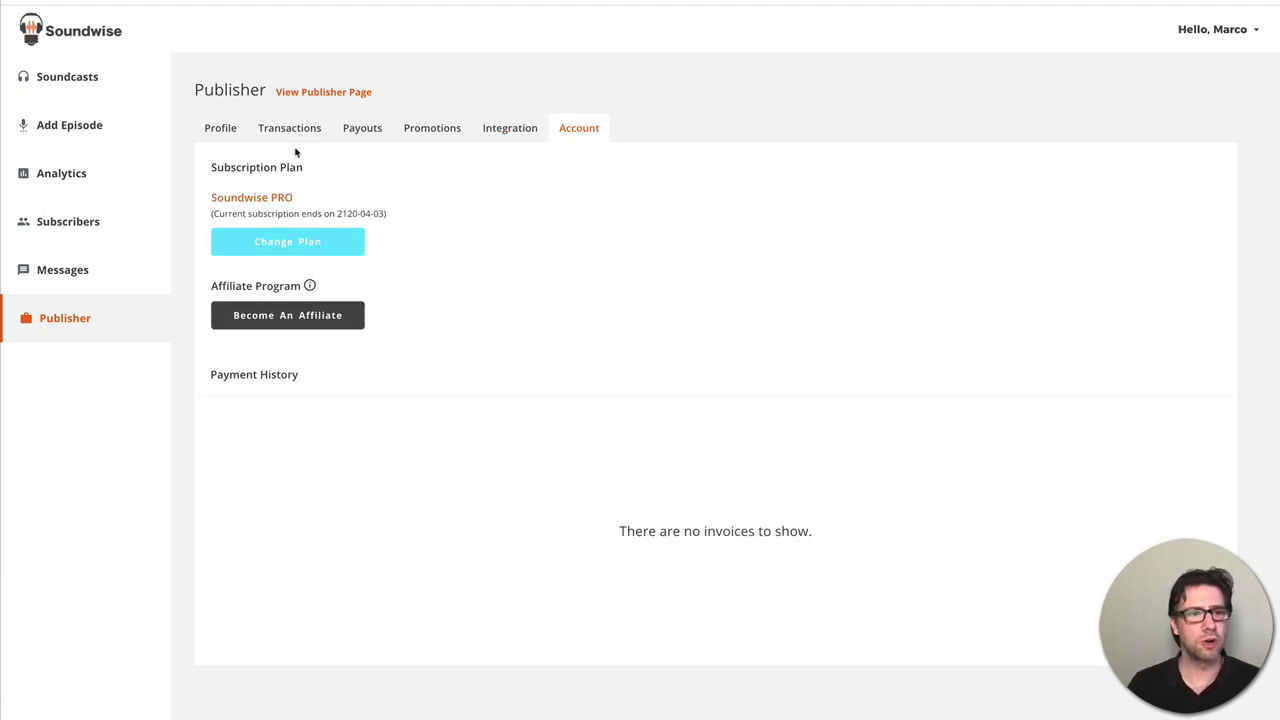
click(208, 128)
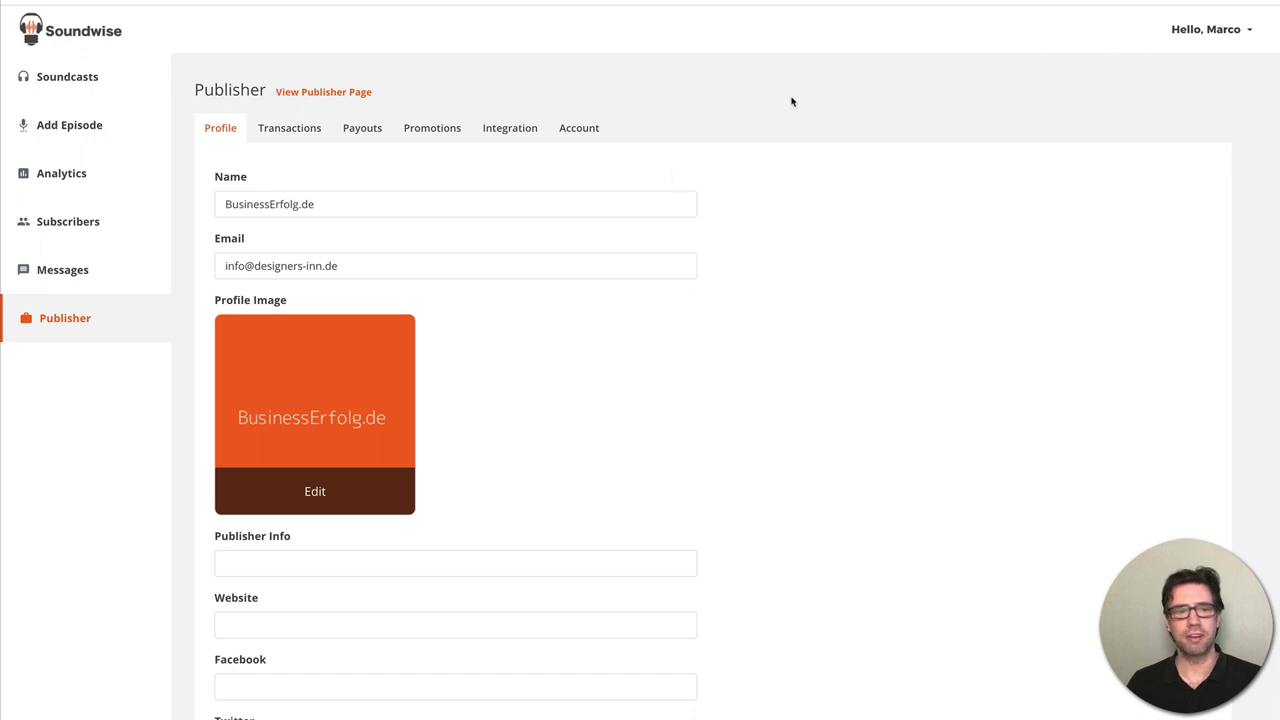
- Examine the Marketing Podcast landing page from its header and sharing options through the What You Will Get section
click(70, 76)
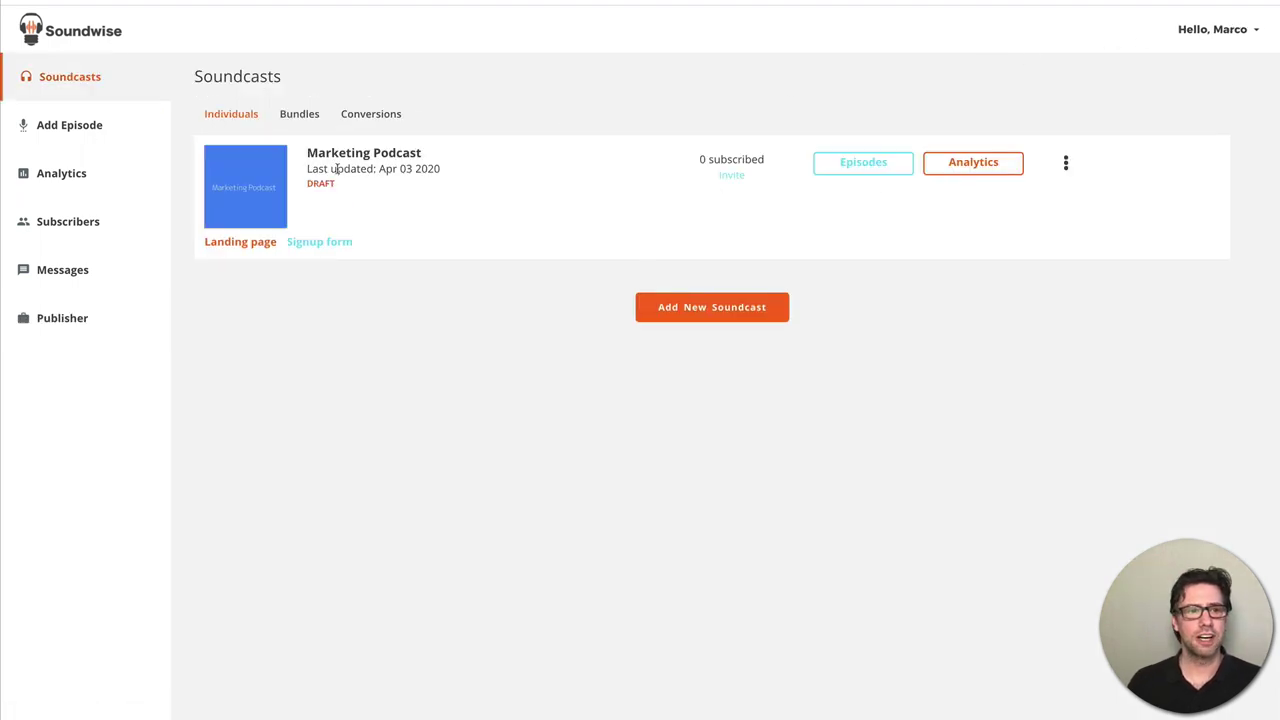
click(230, 257)
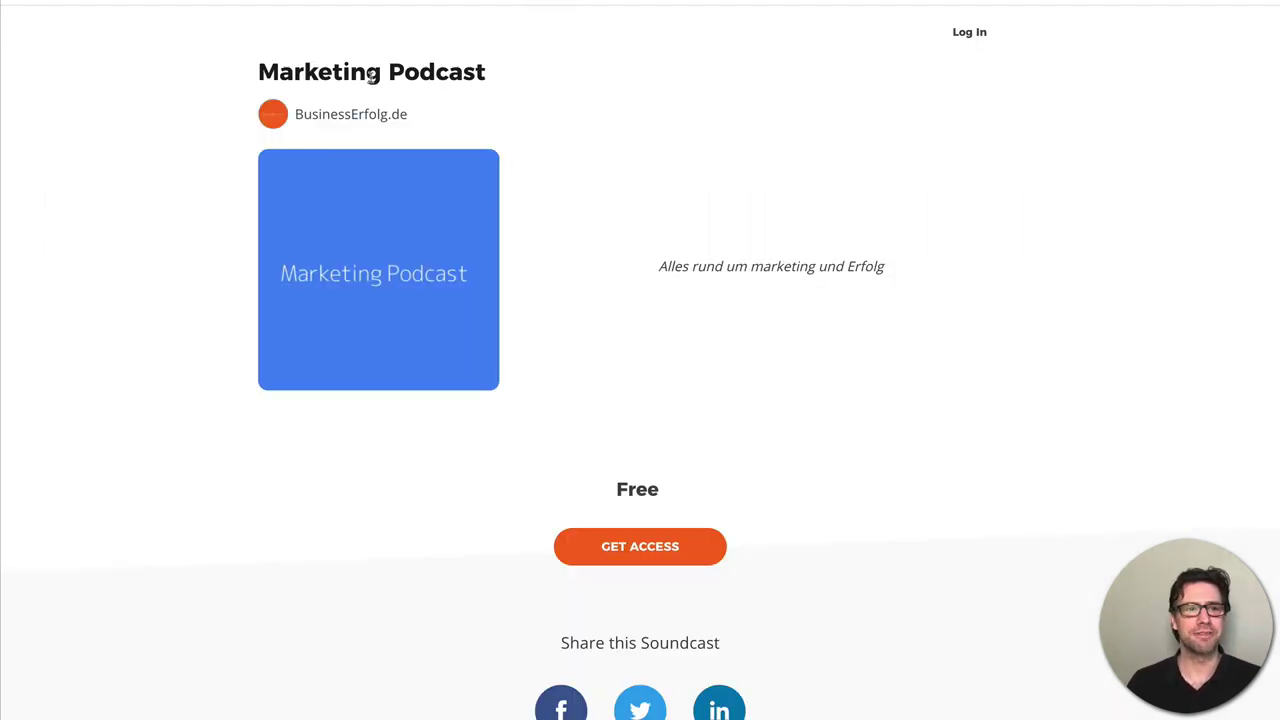
scroll(728, 312, down, 1)
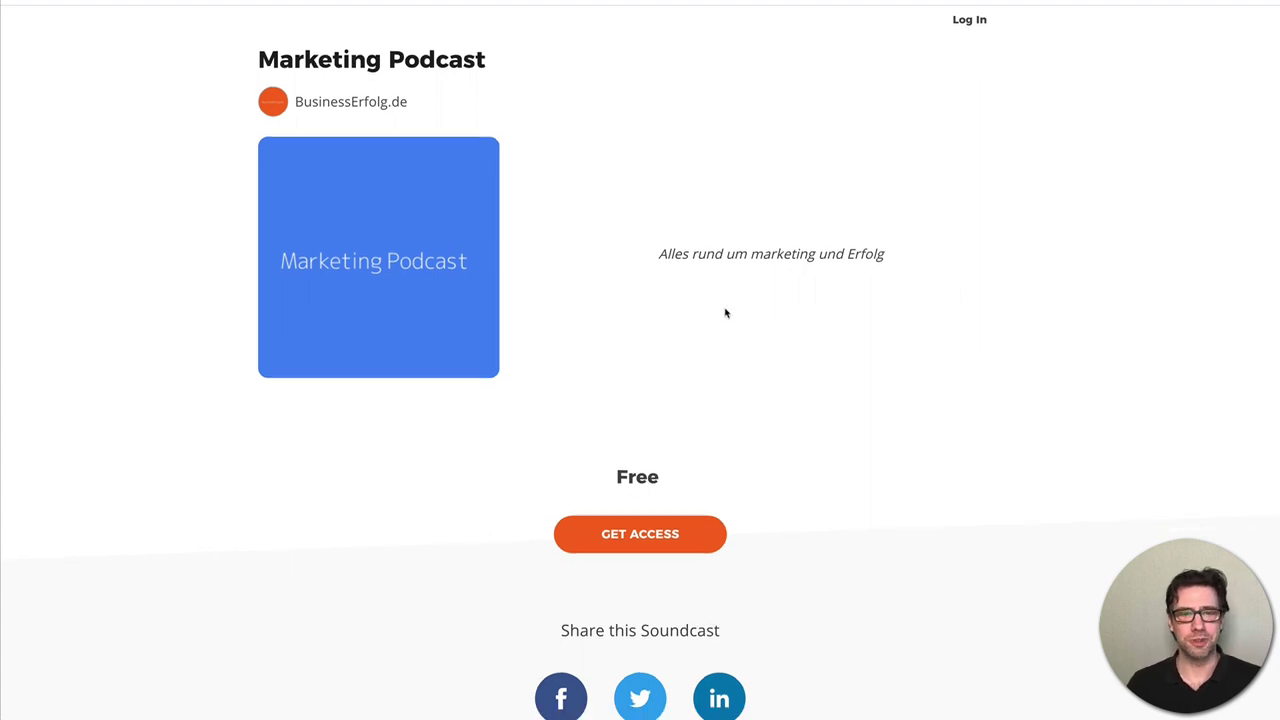
scroll(823, 294, down, 1)
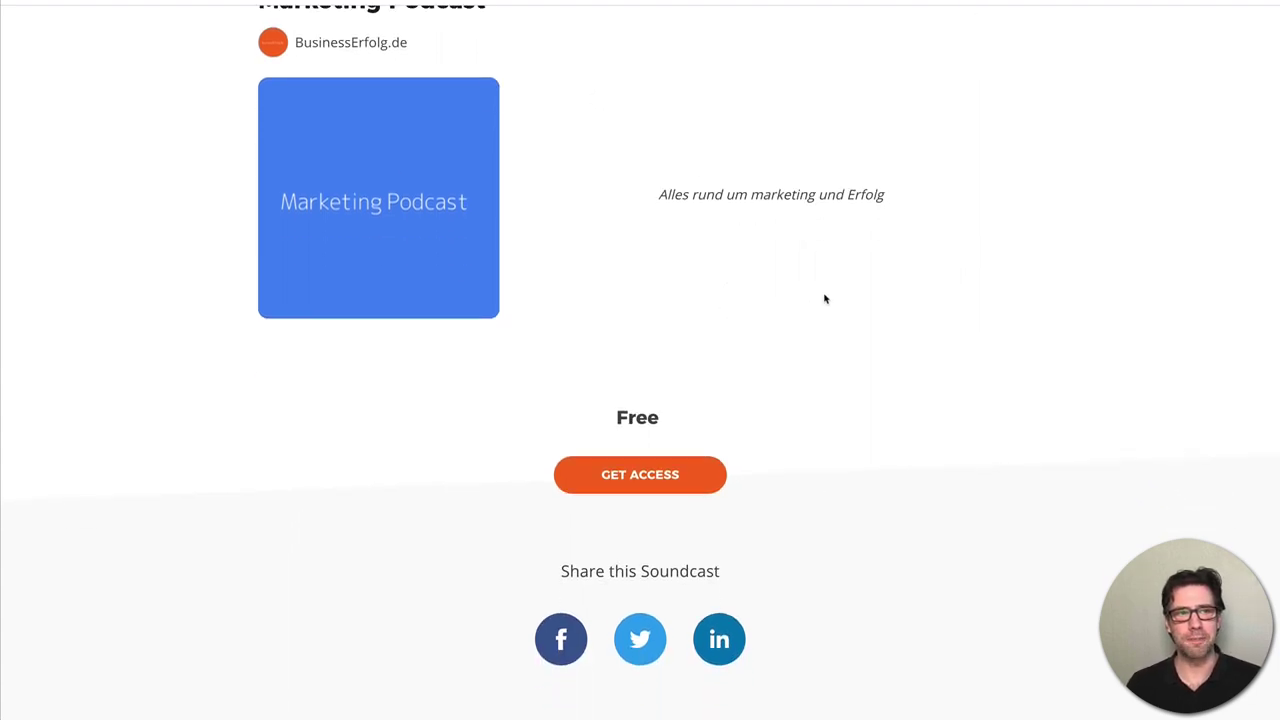
scroll(823, 294, up, 2)
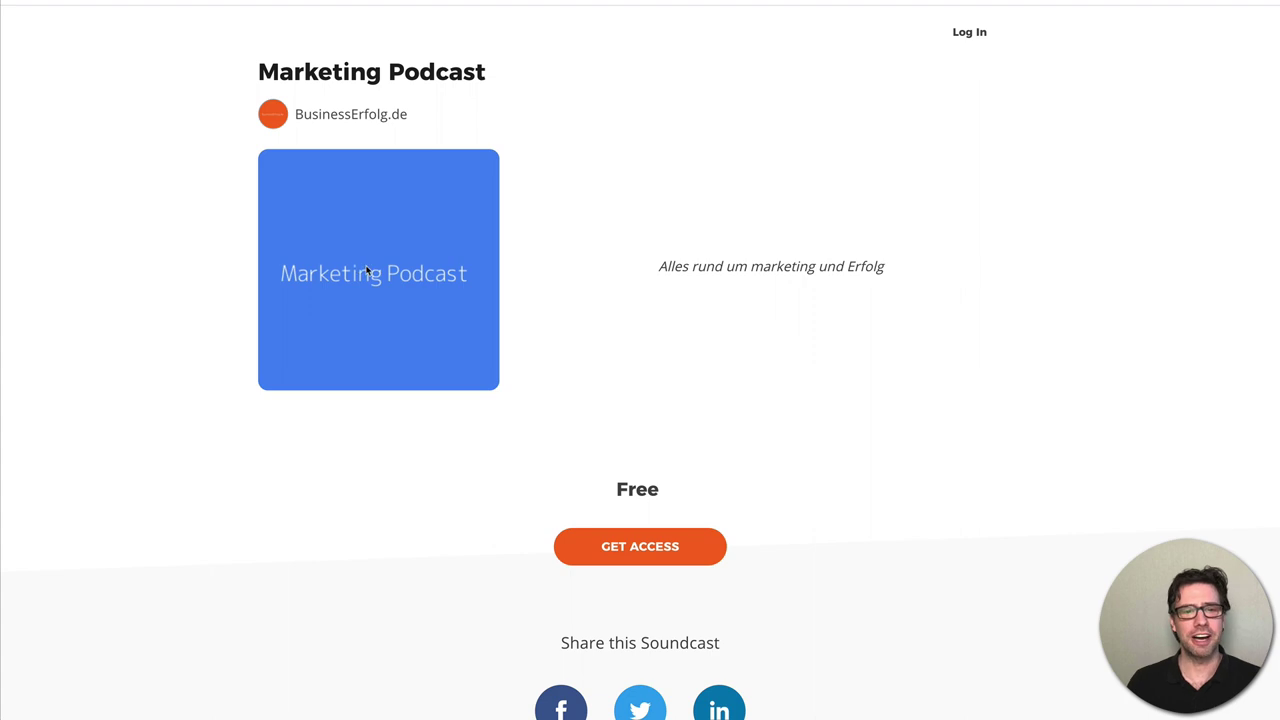
scroll(765, 267, down, 5)
scroll(765, 267, down, 2)
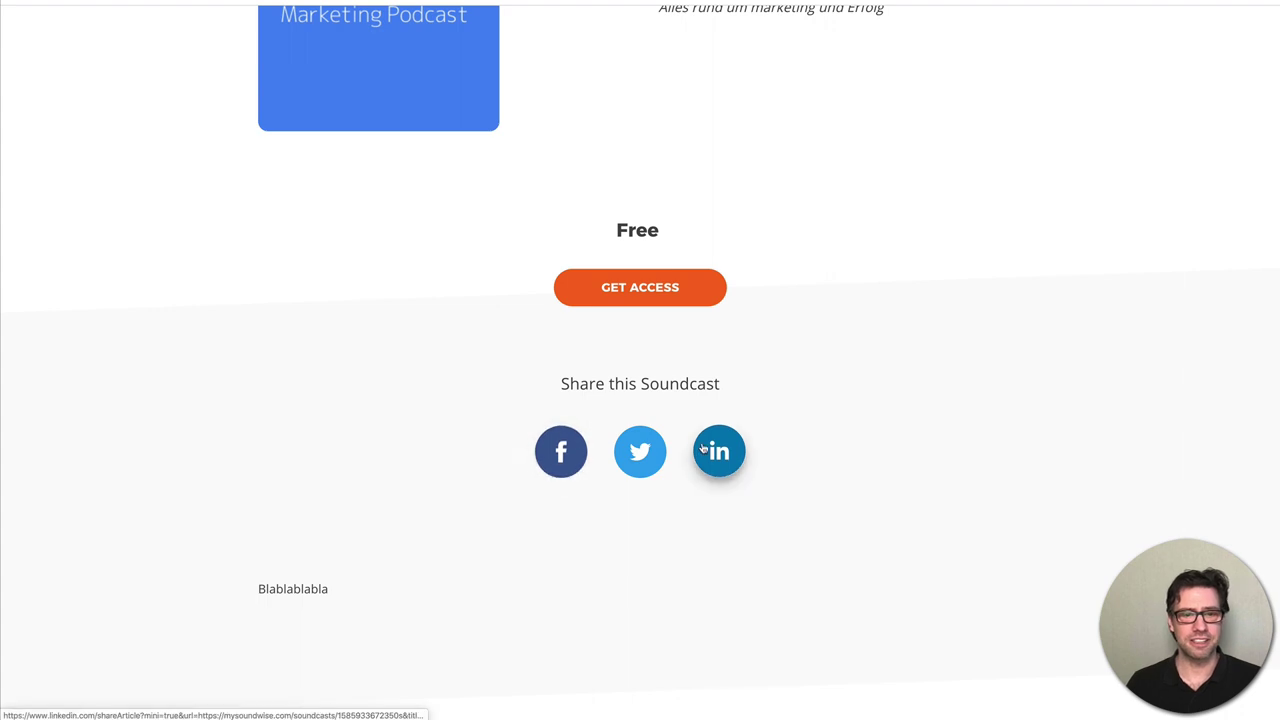
scroll(703, 449, down, 3)
scroll(703, 449, down, 3)
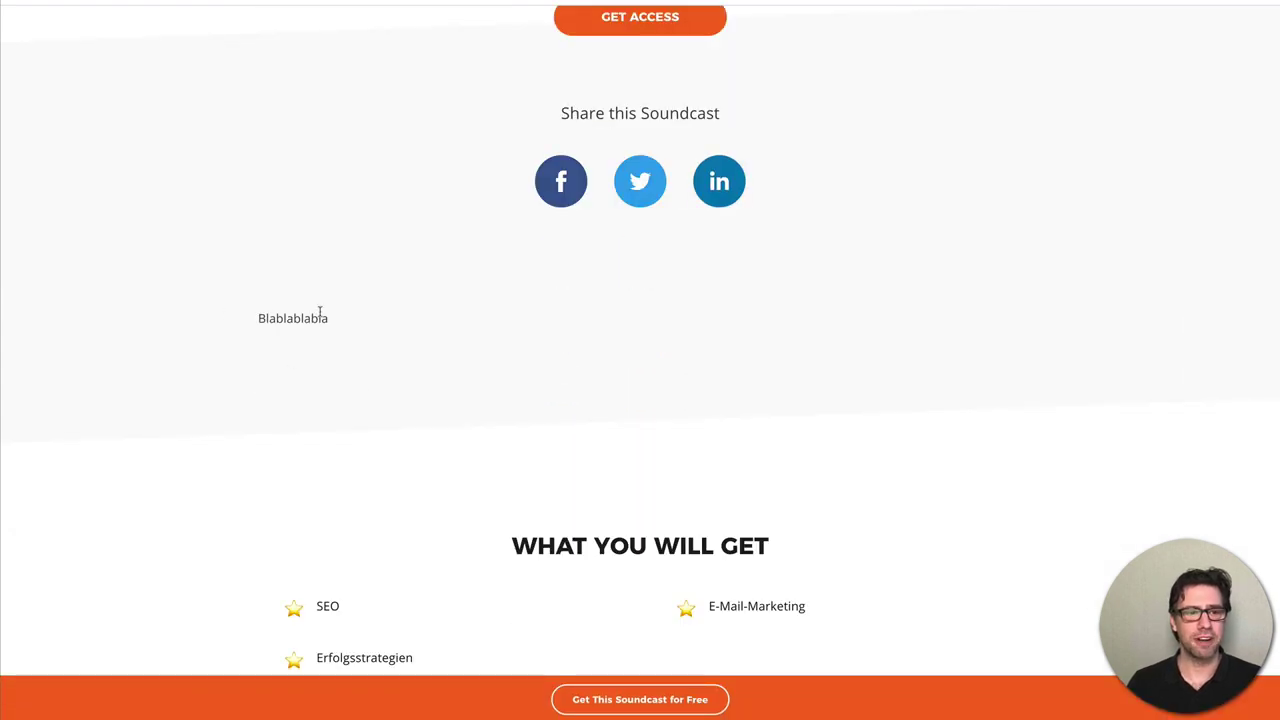
scroll(320, 312, down, 4)
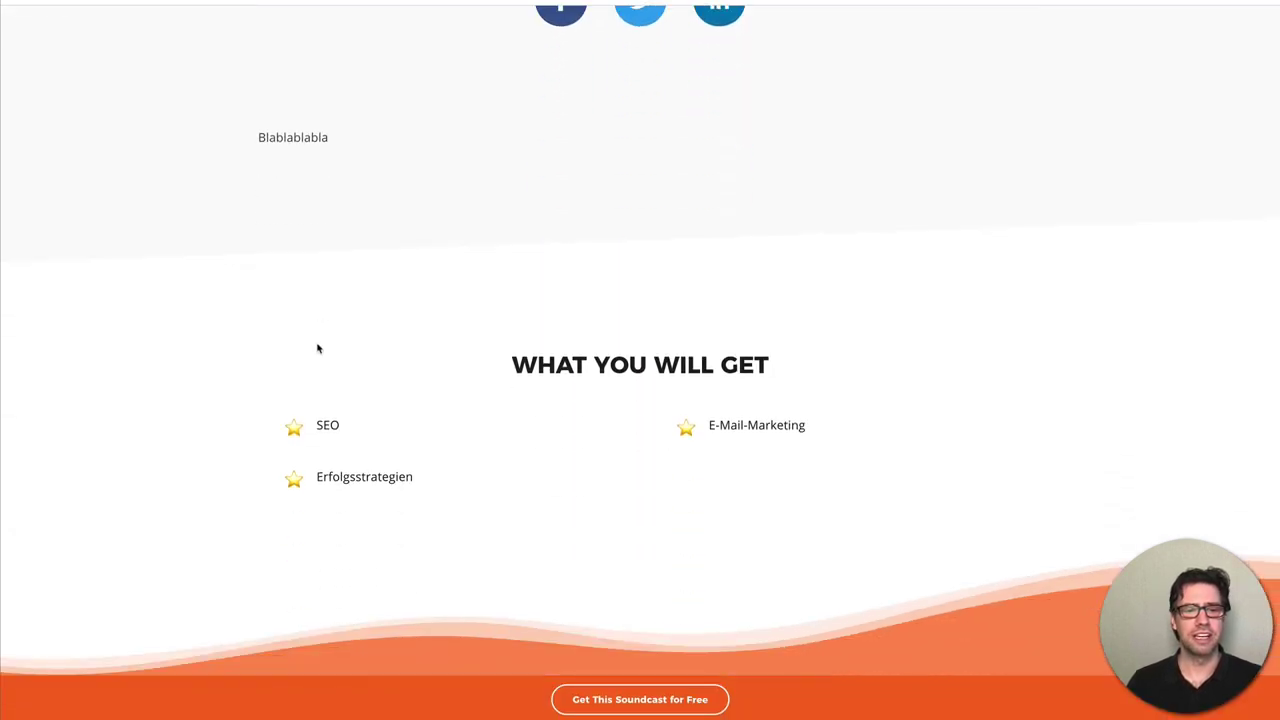
scroll(711, 503, down, 6)
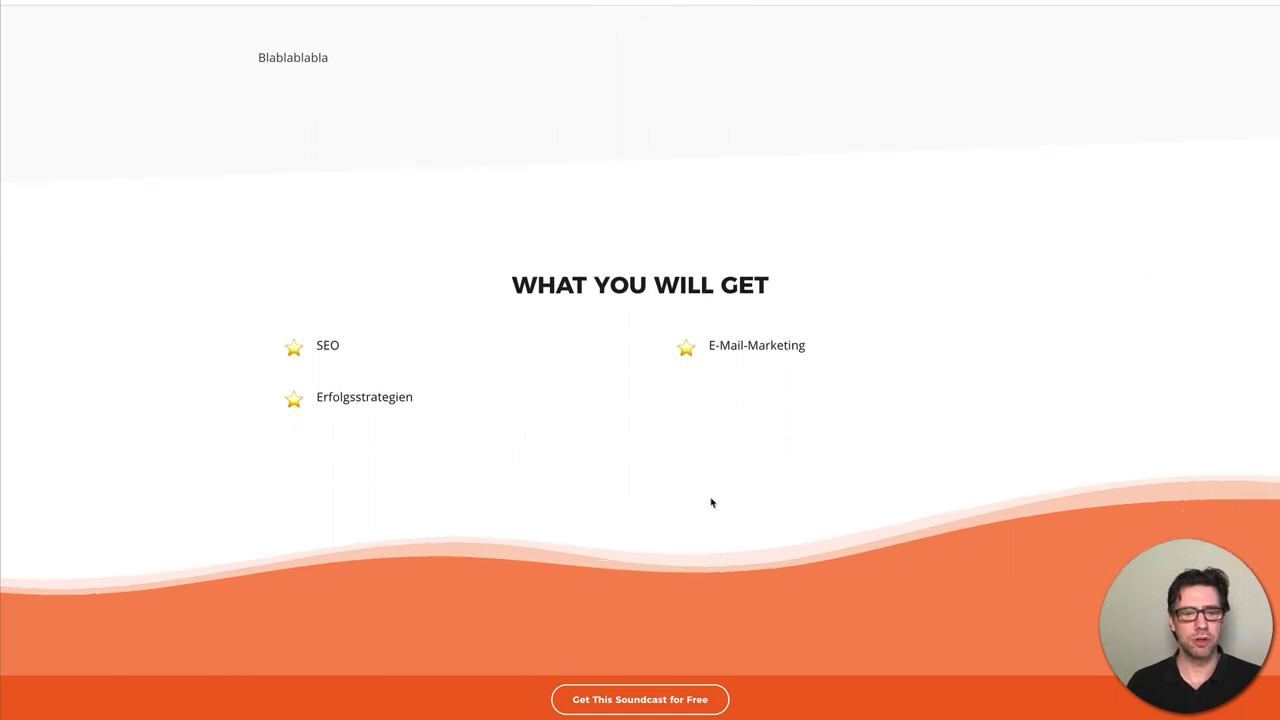
scroll(711, 503, down, 2)
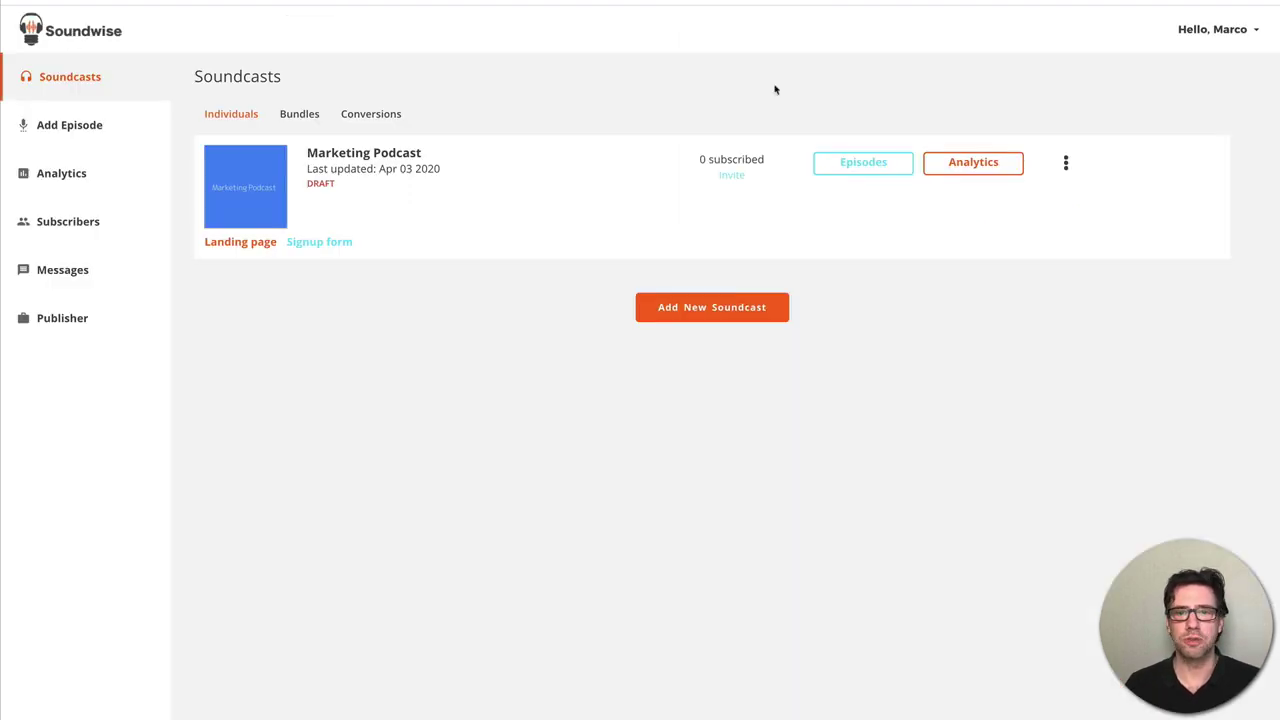
- Publish the Test1 draft from the episode list of Marketing Podcast through its edit form
click(865, 163)
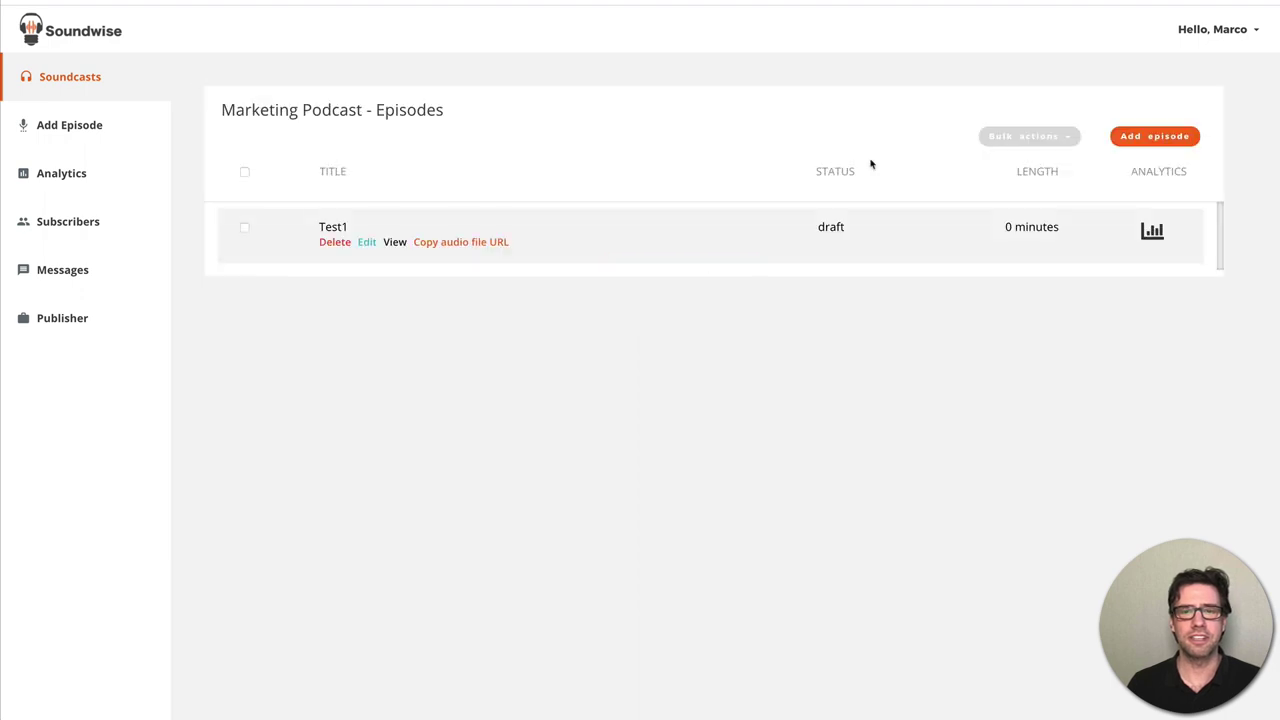
click(364, 243)
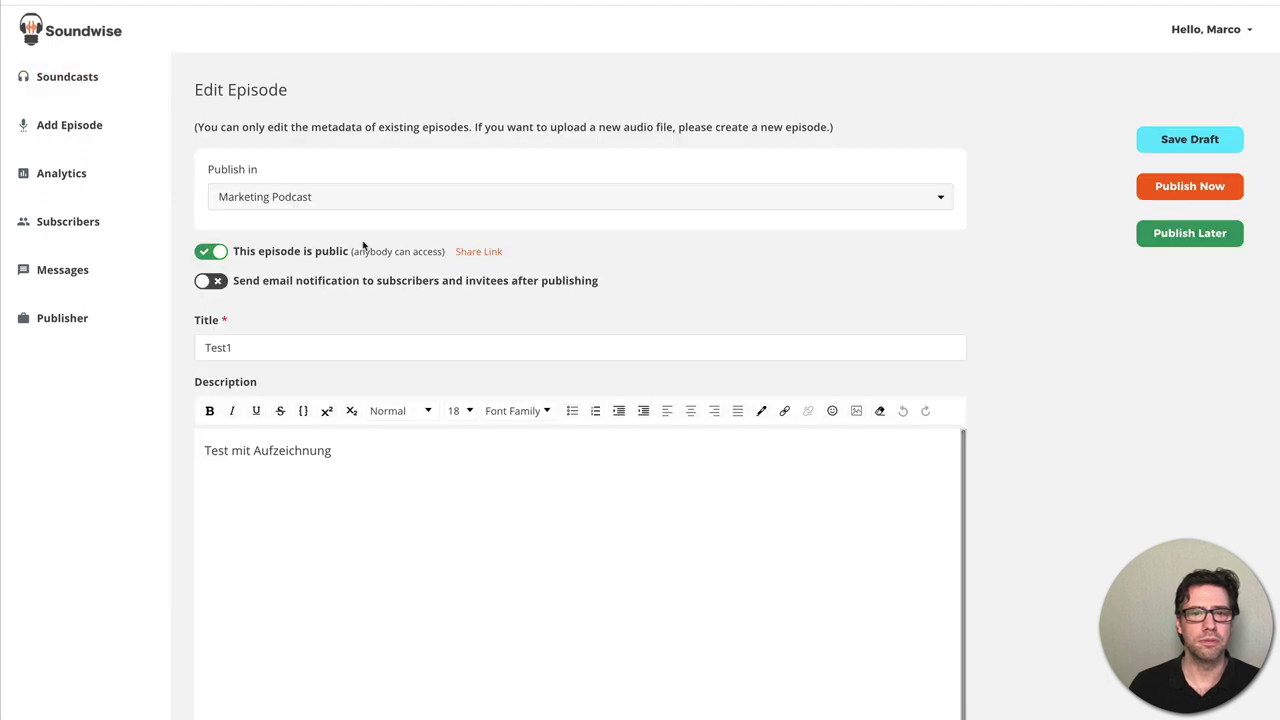
click(1175, 188)
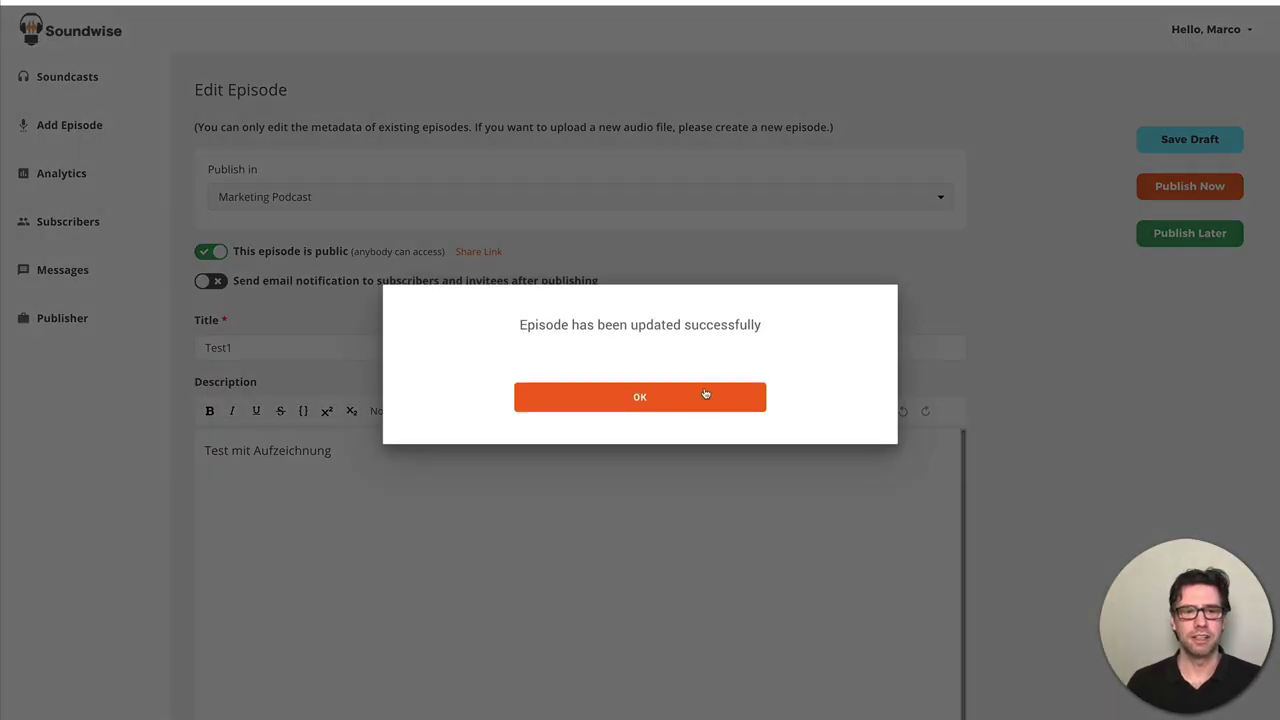
click(705, 396)
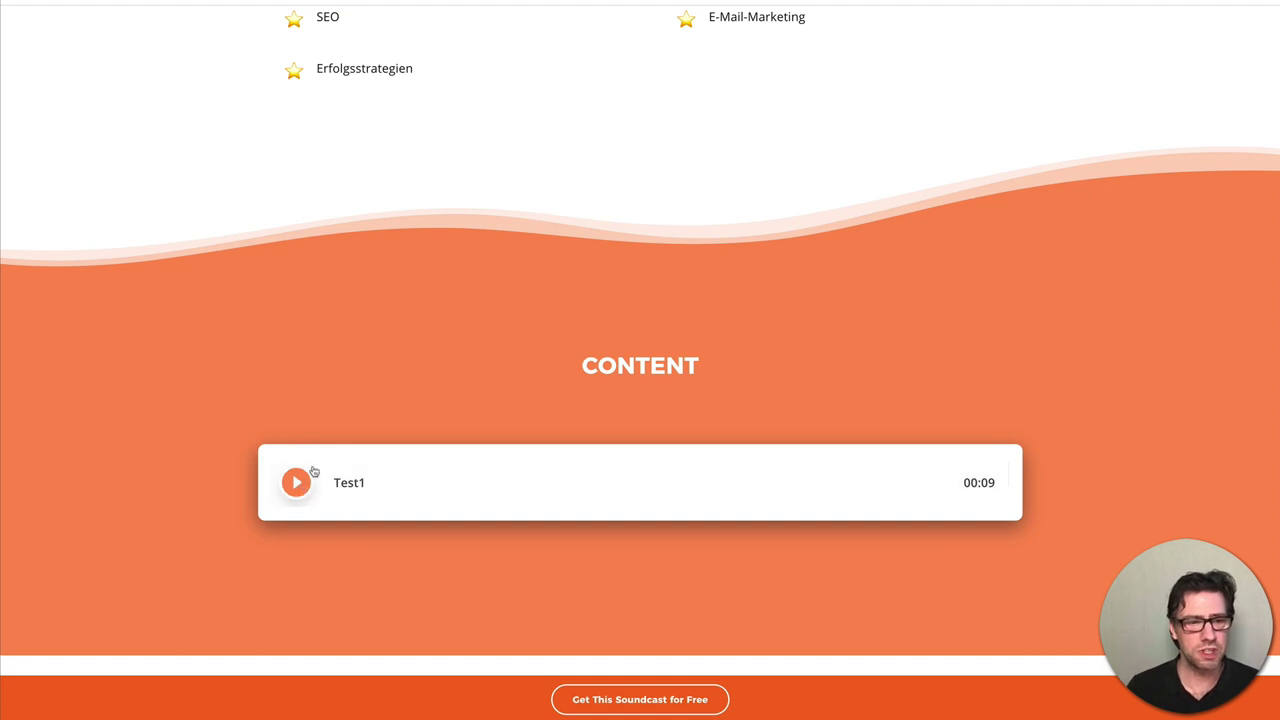
- Play Test1 on the public landing page and look over the guide, FAQ and free access sections
click(303, 476)
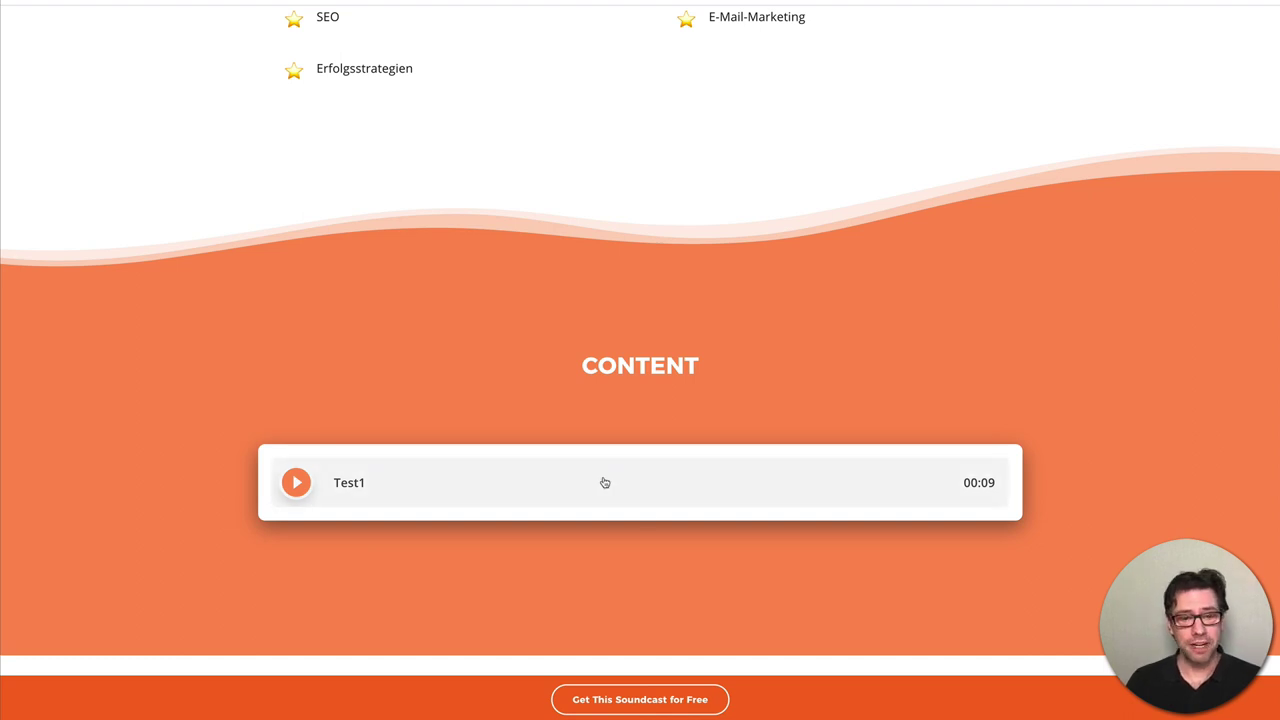
scroll(606, 485, down, 5)
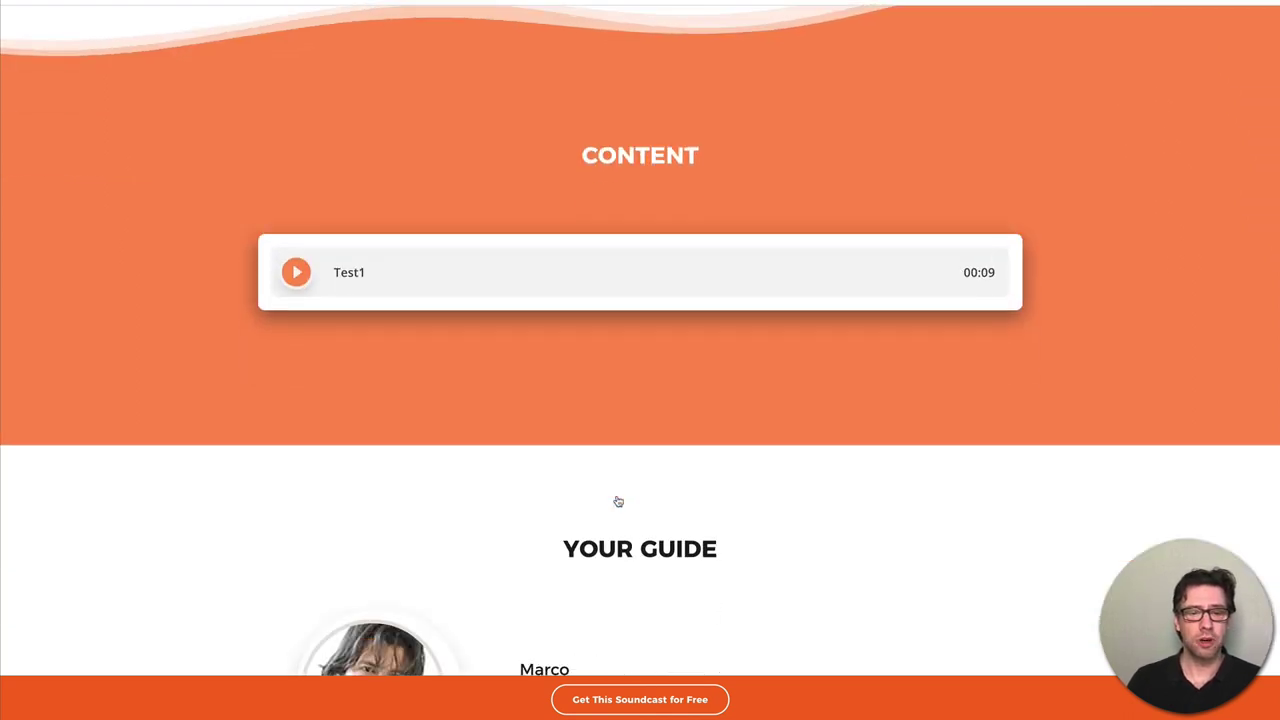
scroll(618, 501, down, 4)
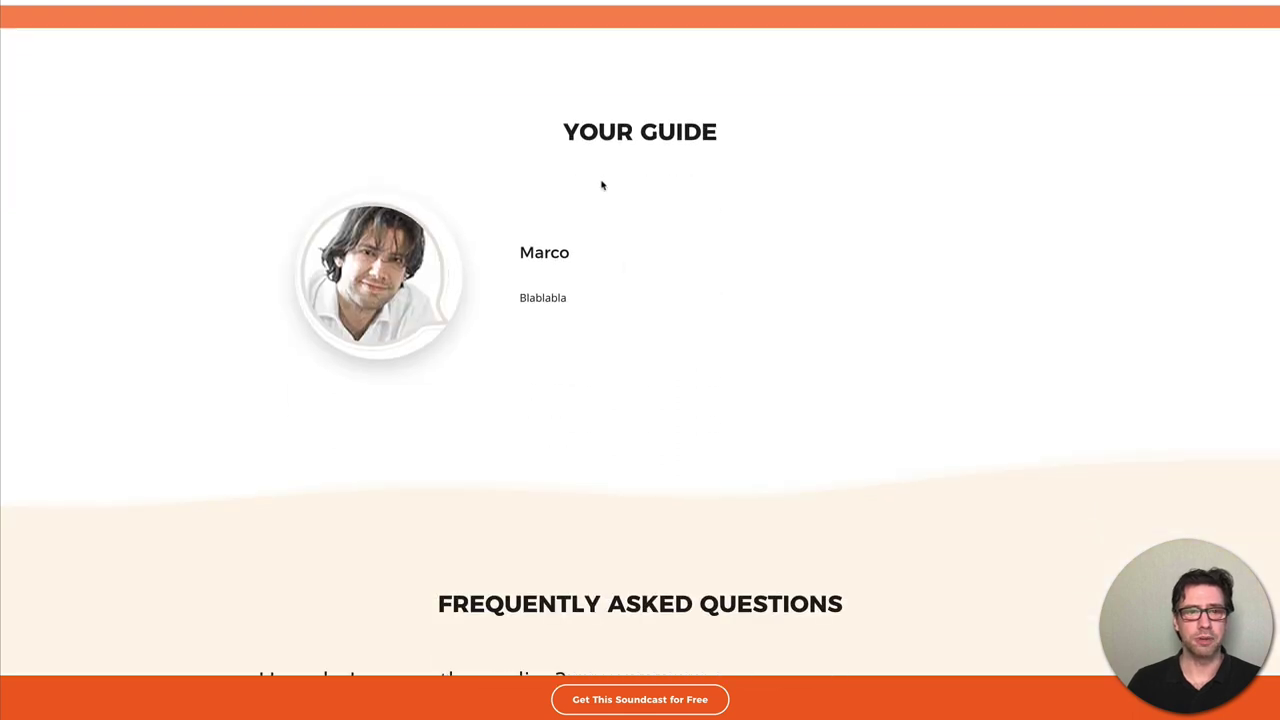
scroll(620, 222, down, 5)
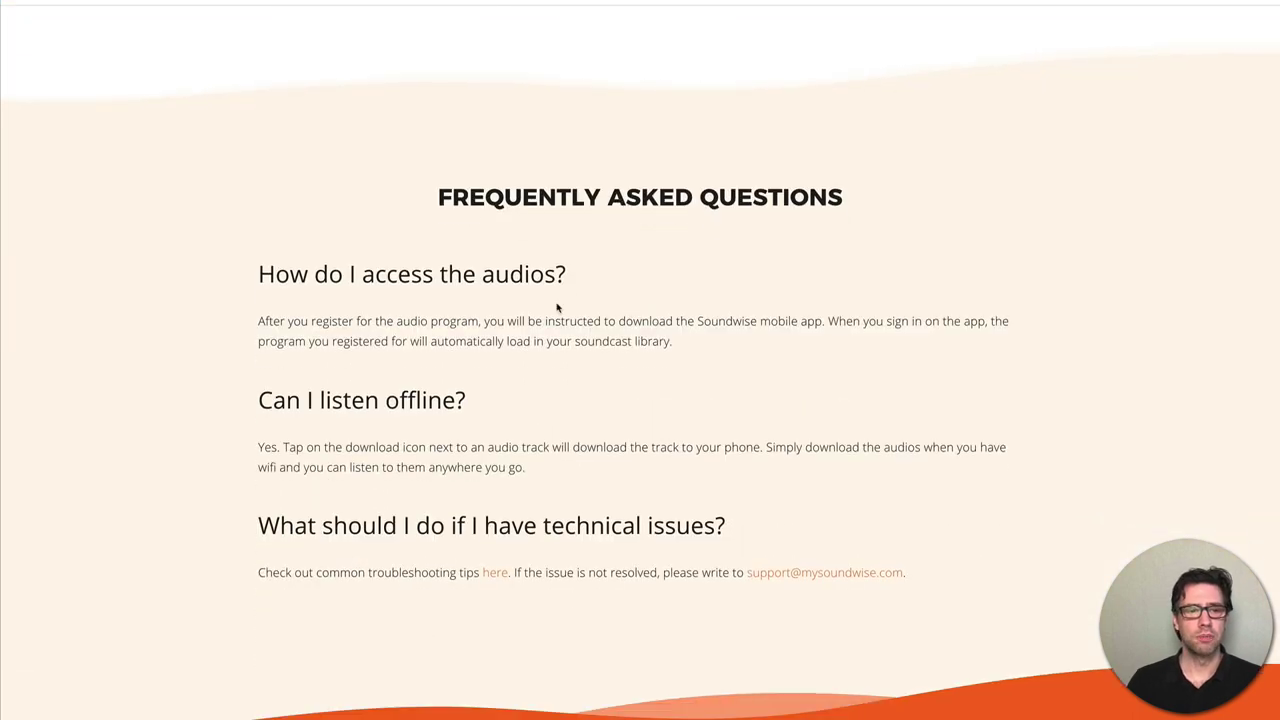
scroll(604, 314, down, 4)
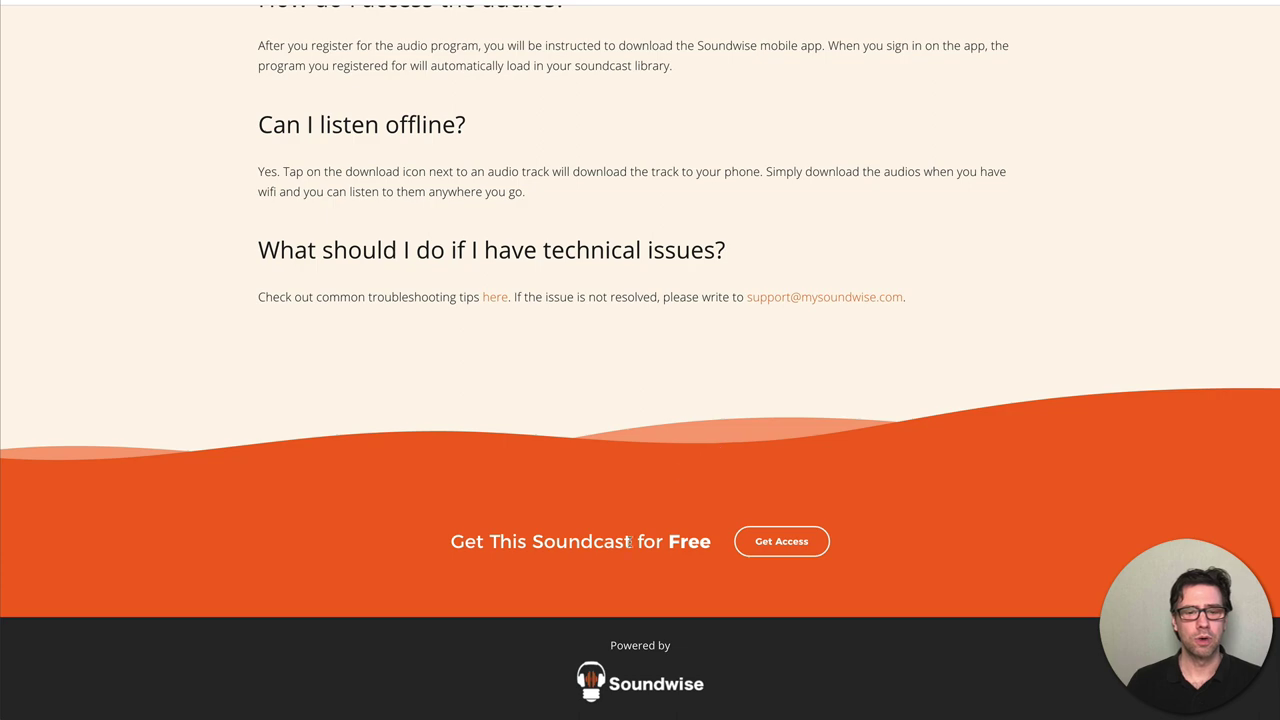
- Get free access to Marketing Podcast and play its Test1 episode from the subscriber's soundcast list
click(795, 546)
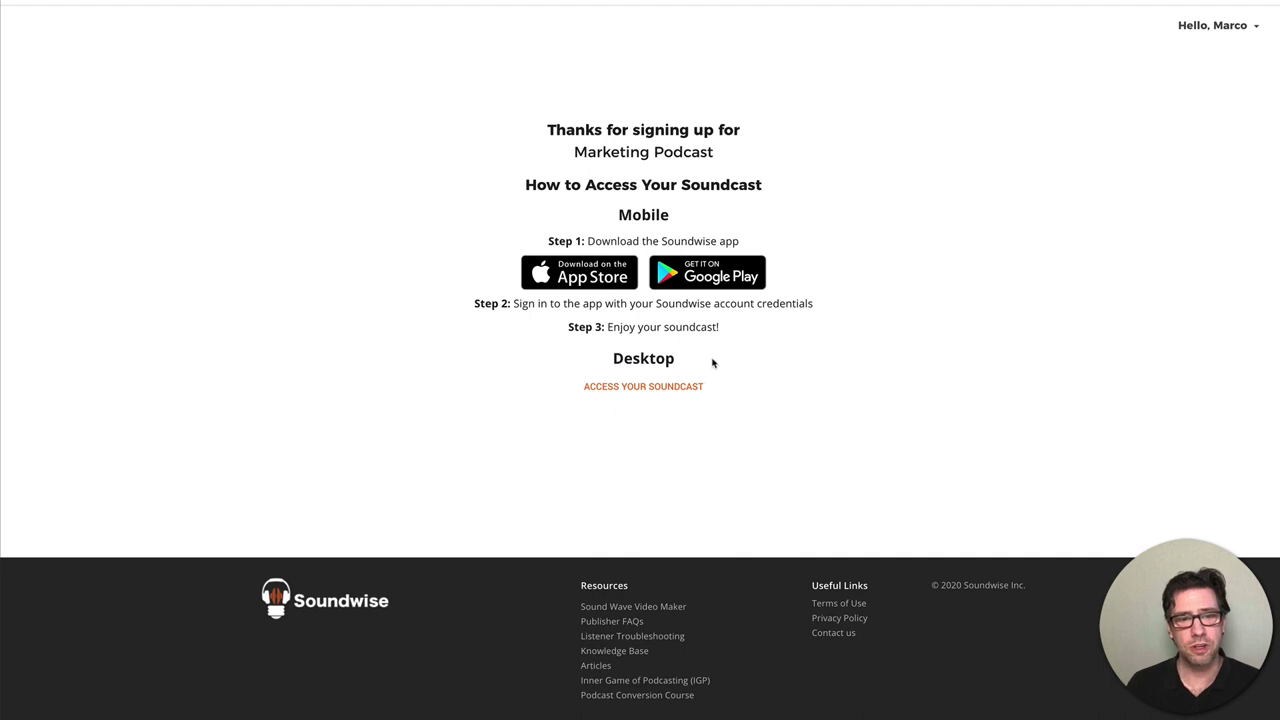
click(648, 385)
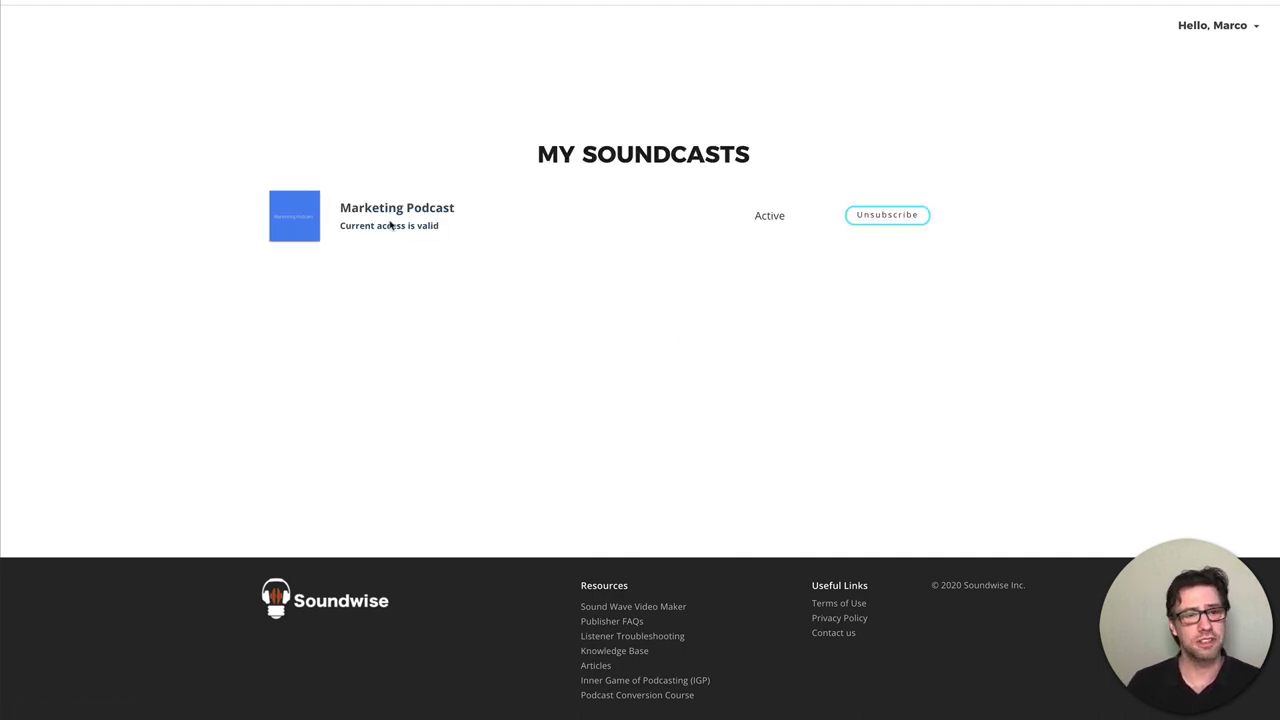
click(770, 218)
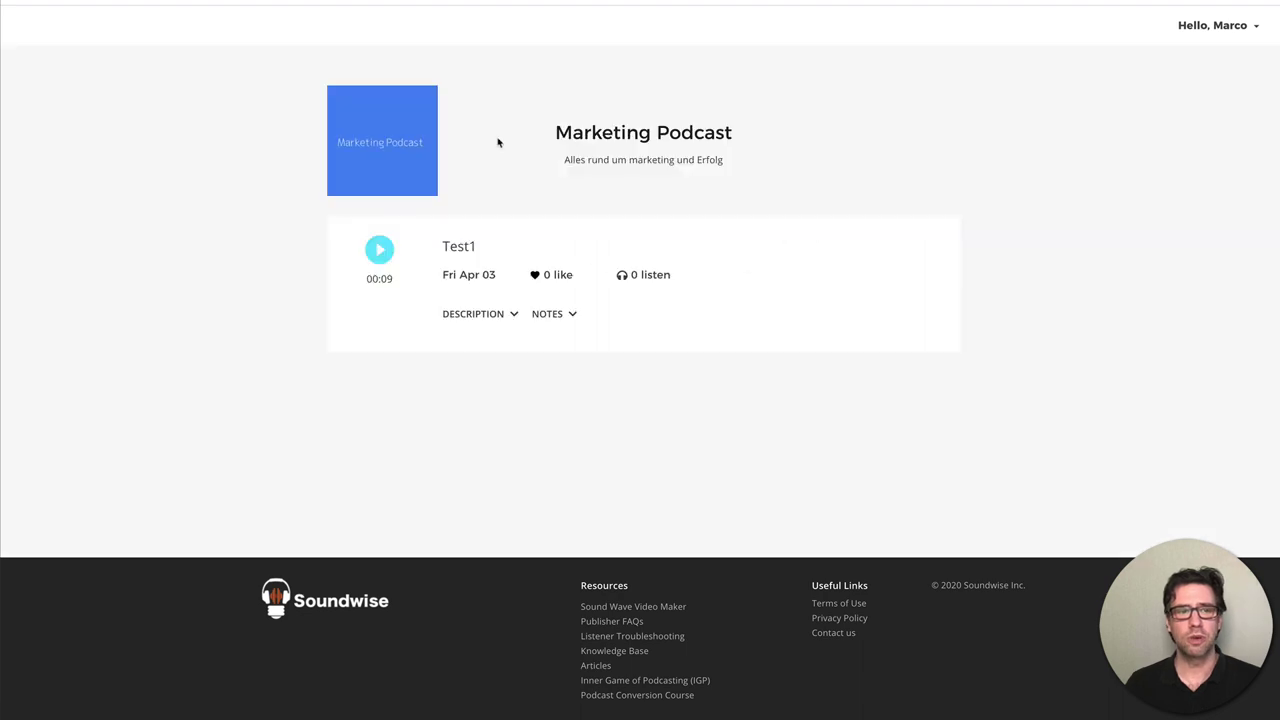
click(380, 252)
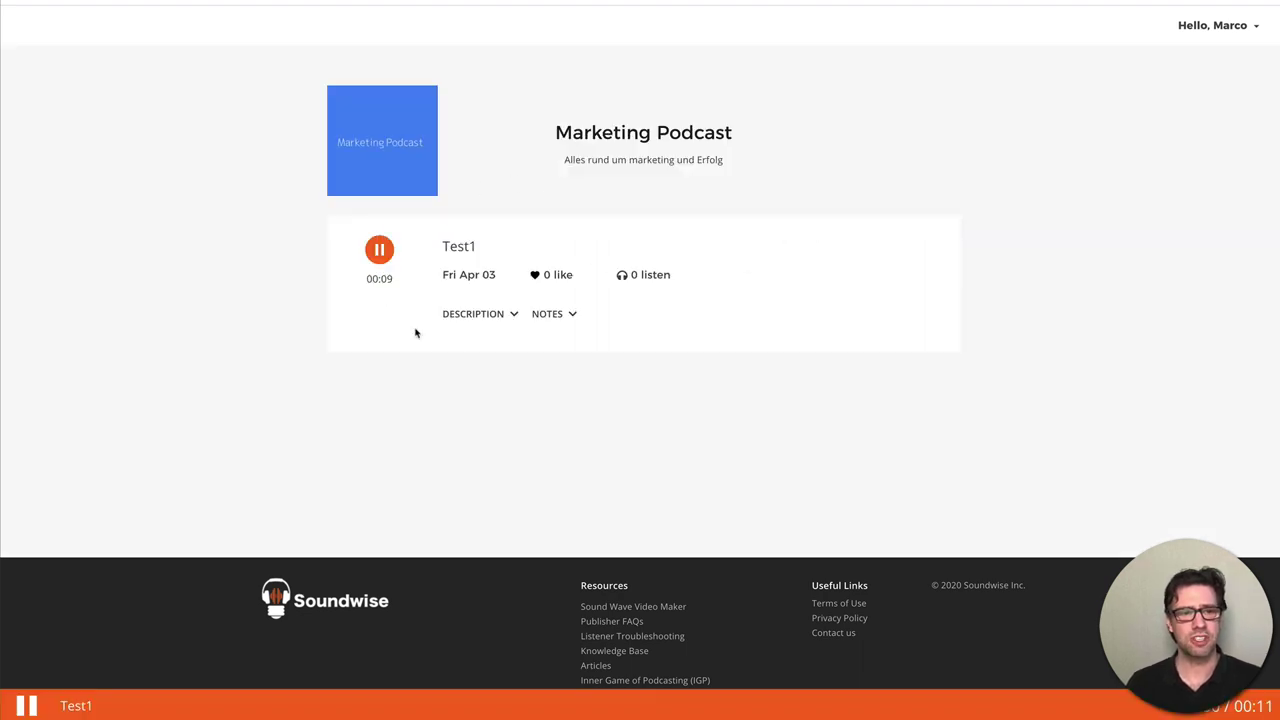
- Pause the Test1 episode and view its description and notes in the subscriber's soundcast view
click(381, 252)
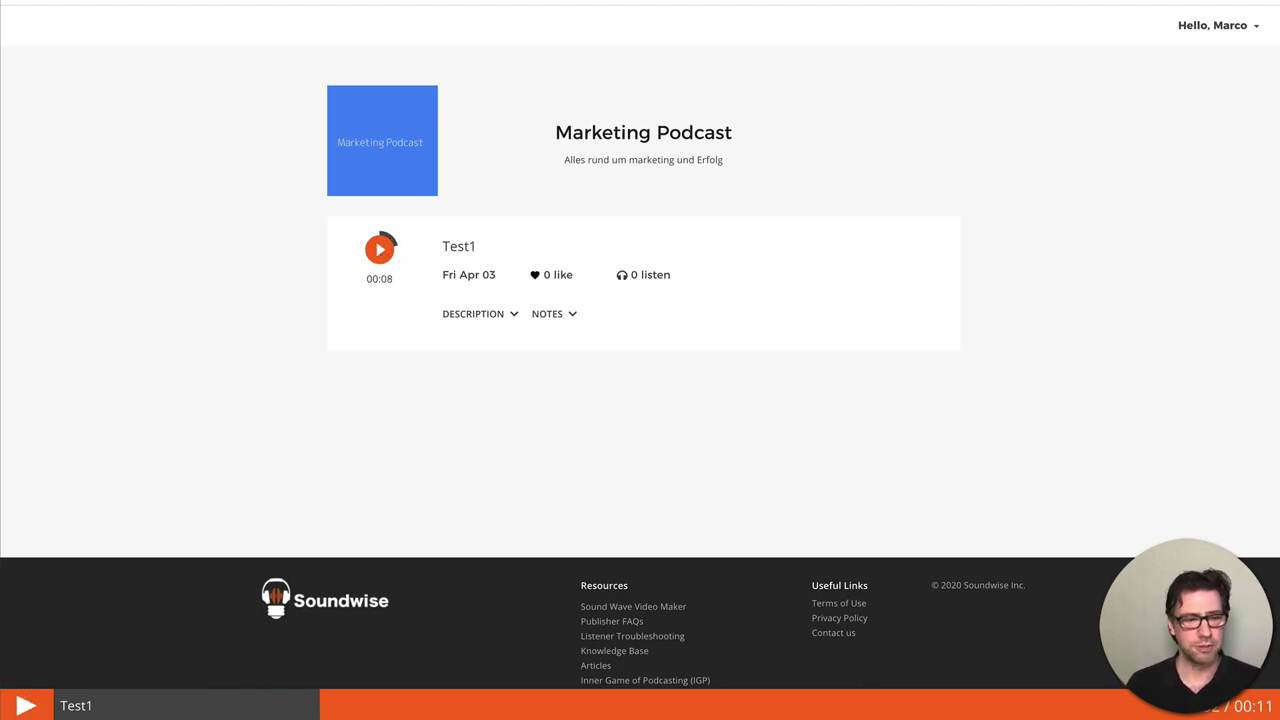
click(497, 315)
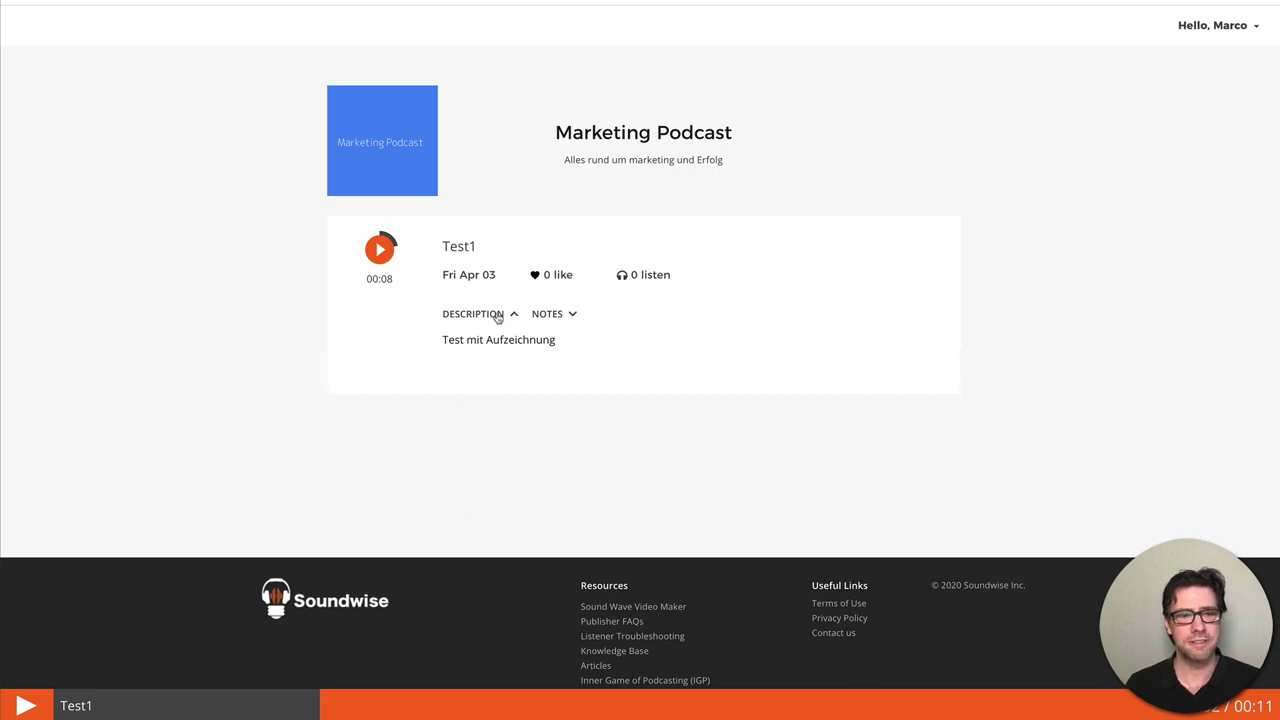
click(560, 315)
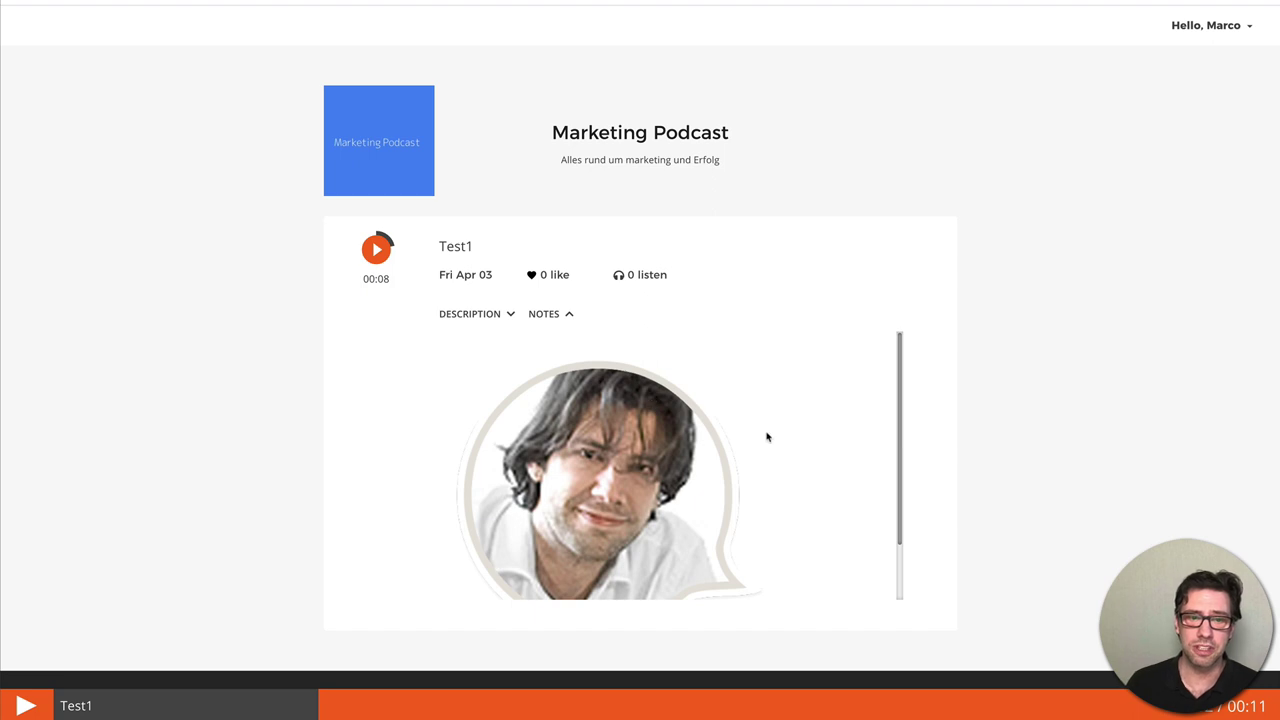
scroll(767, 437, up, 2)
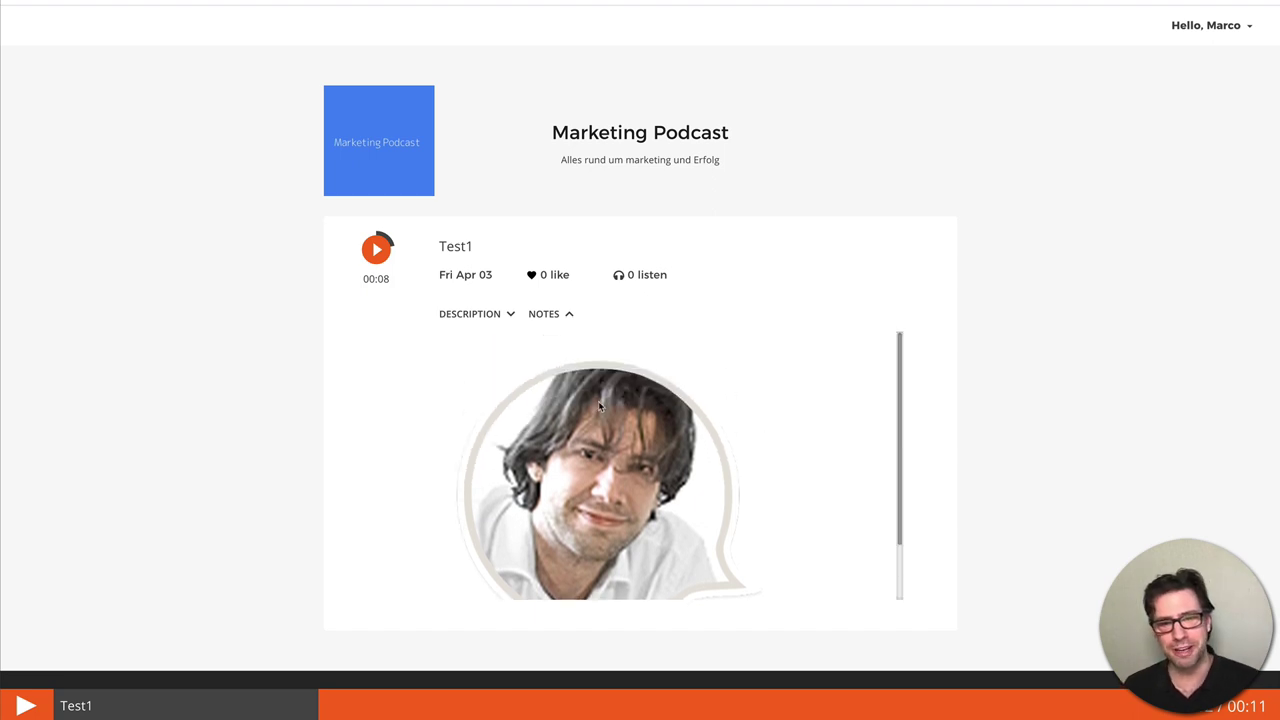
click(553, 315)
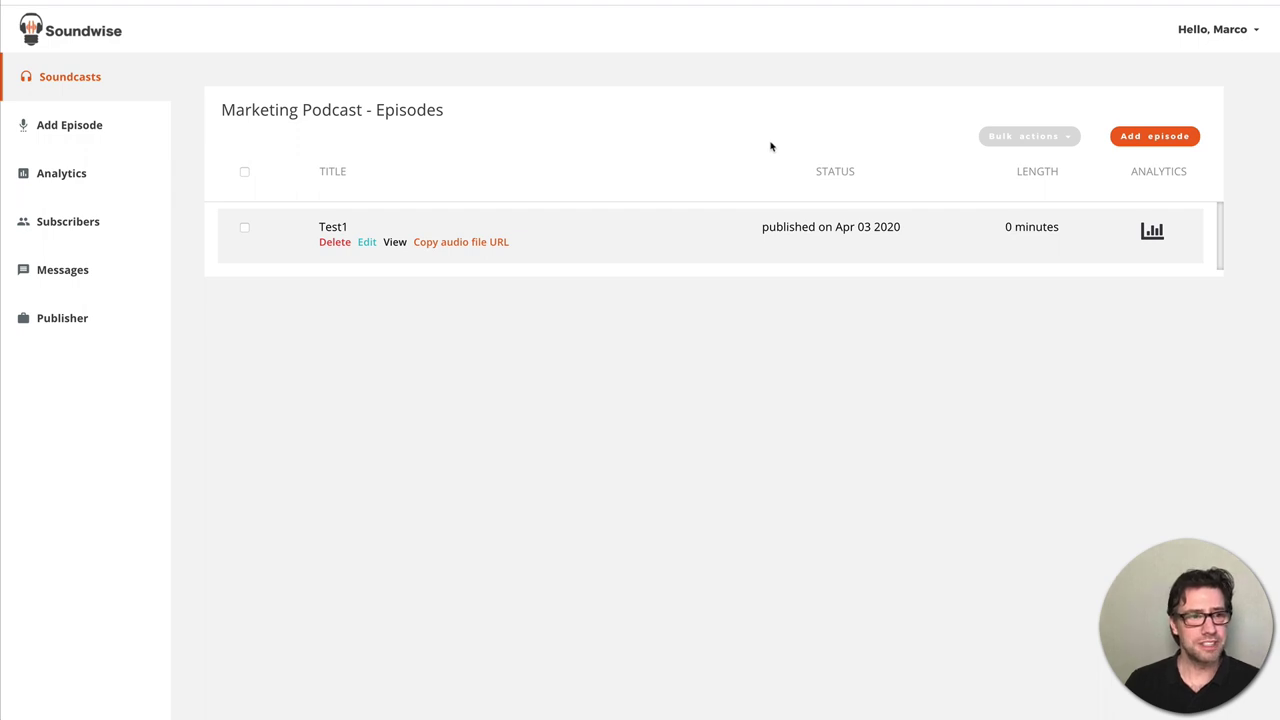
- Open Marketing Podcast for editing from the soundcast list and enable the Create a podcast feed option
click(1205, 32)
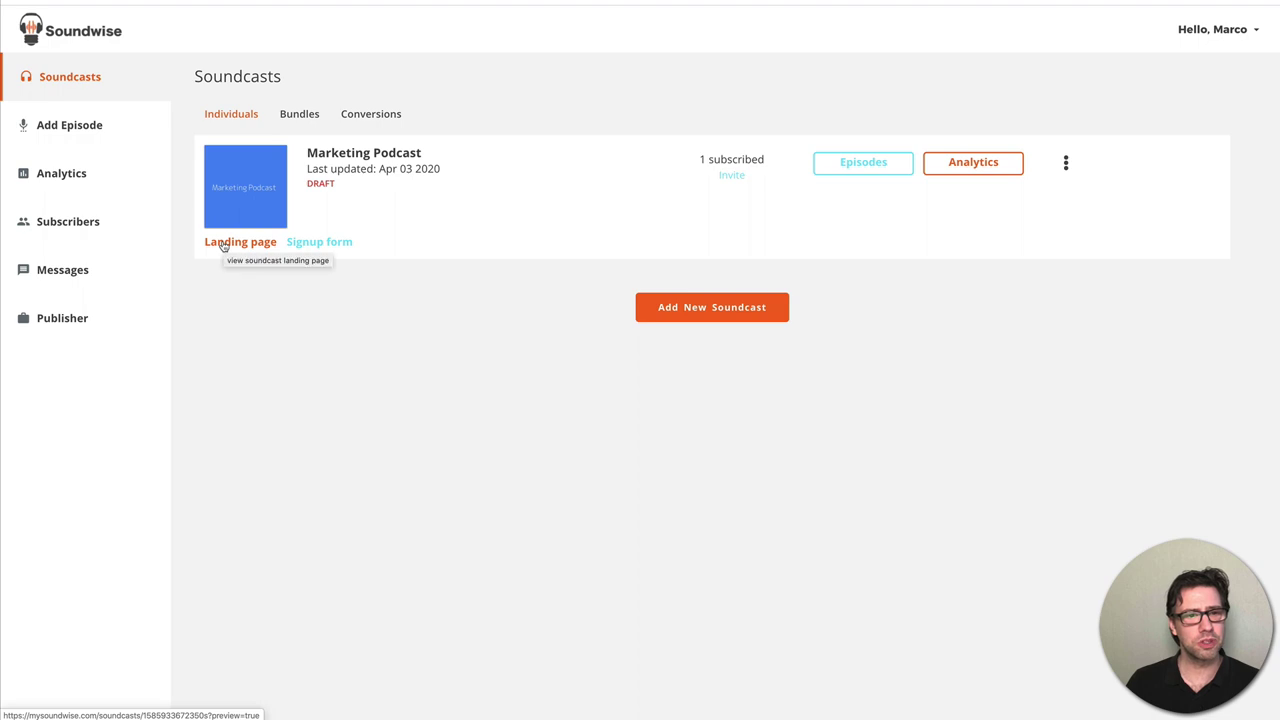
click(330, 246)
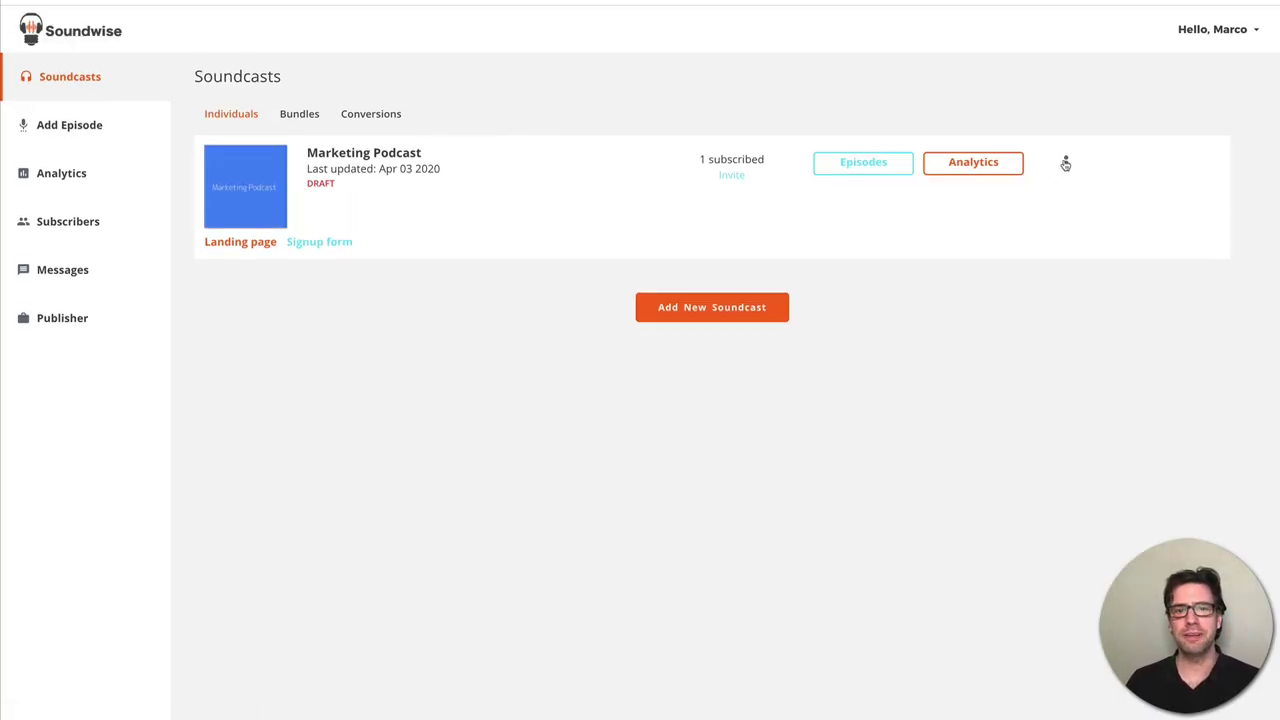
click(1065, 163)
click(1020, 197)
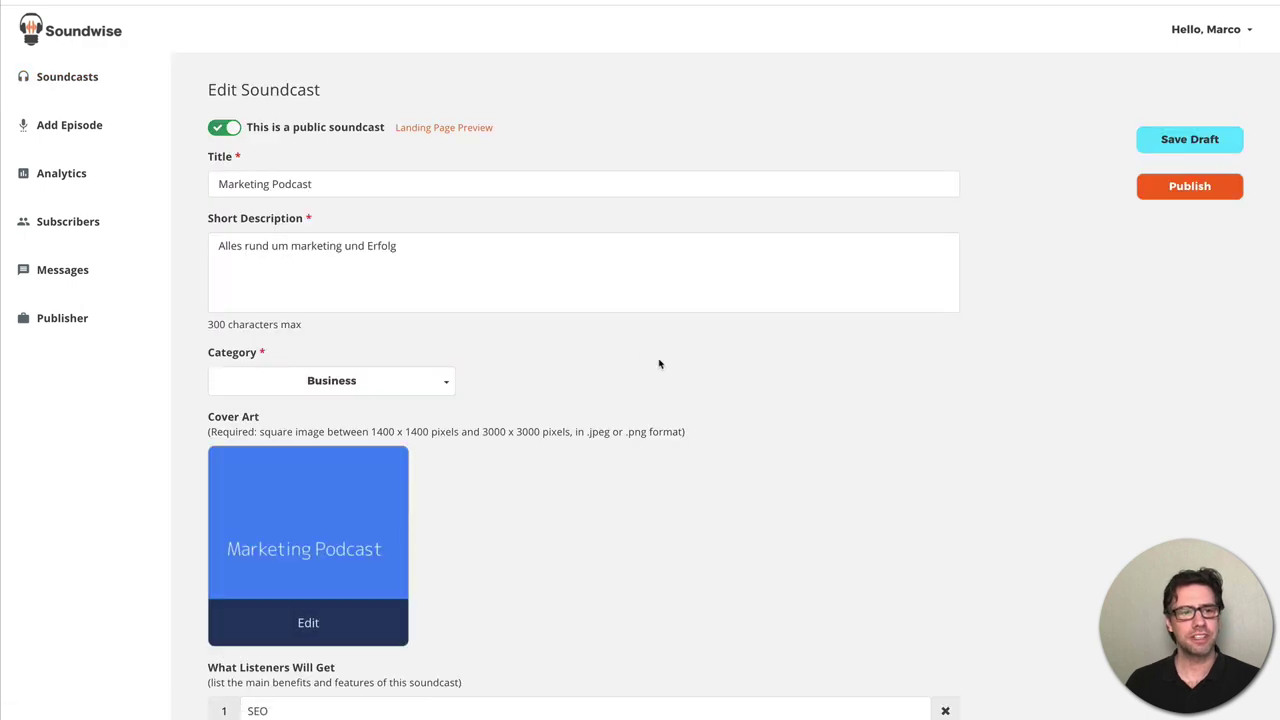
scroll(843, 437, down, 12)
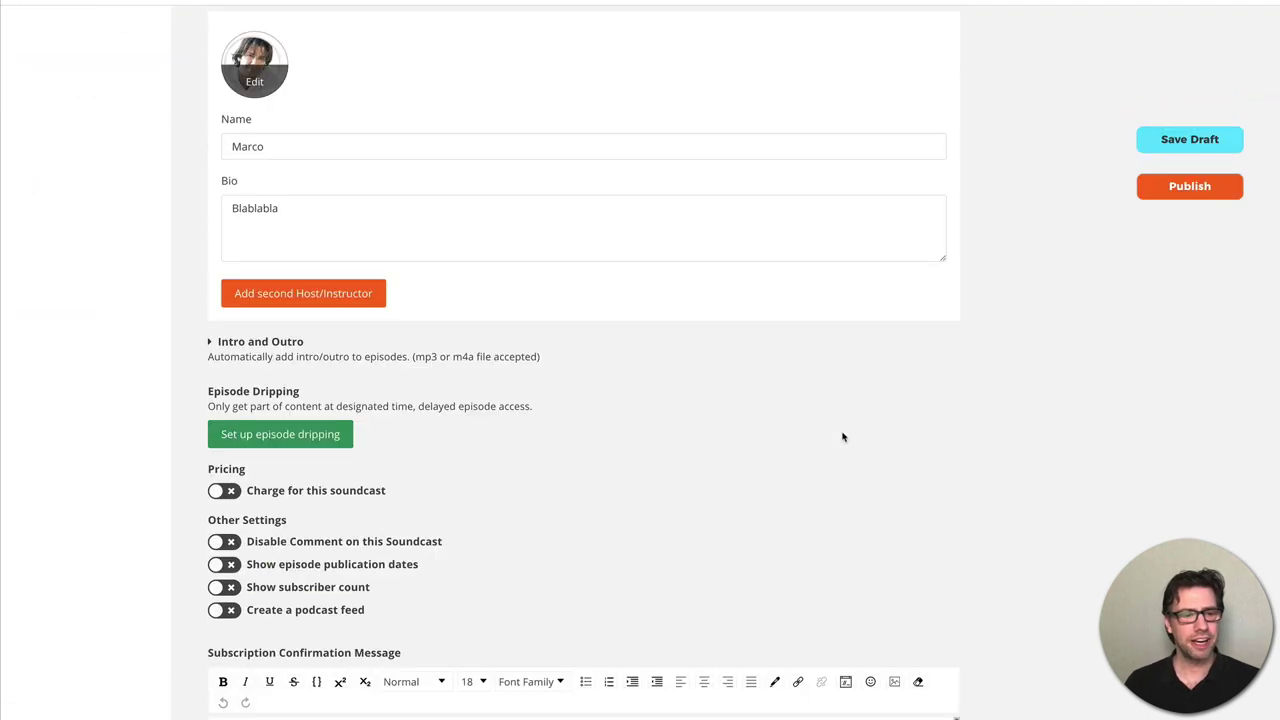
scroll(843, 437, down, 3)
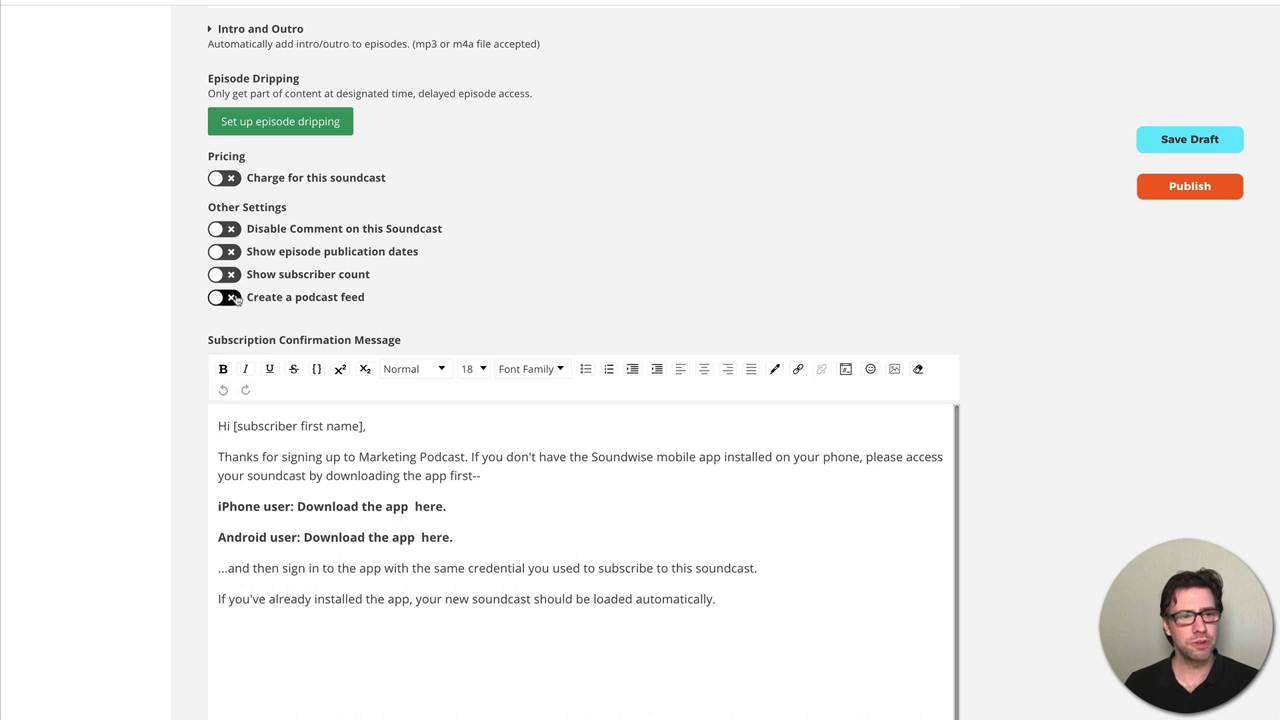
click(225, 298)
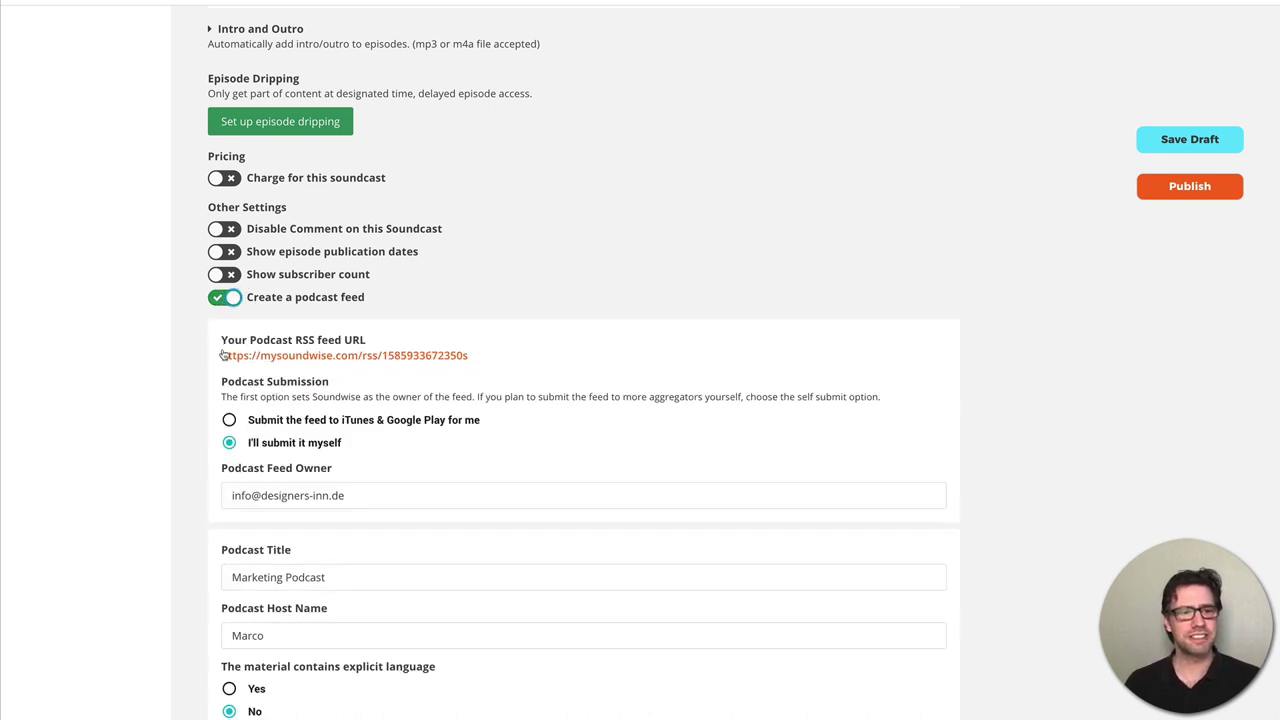
- Select the podcast's RSS feed URL and set the podcast submission to "Submit the feed to iTunes & Google Play for me"
drag(489, 358, 218, 355)
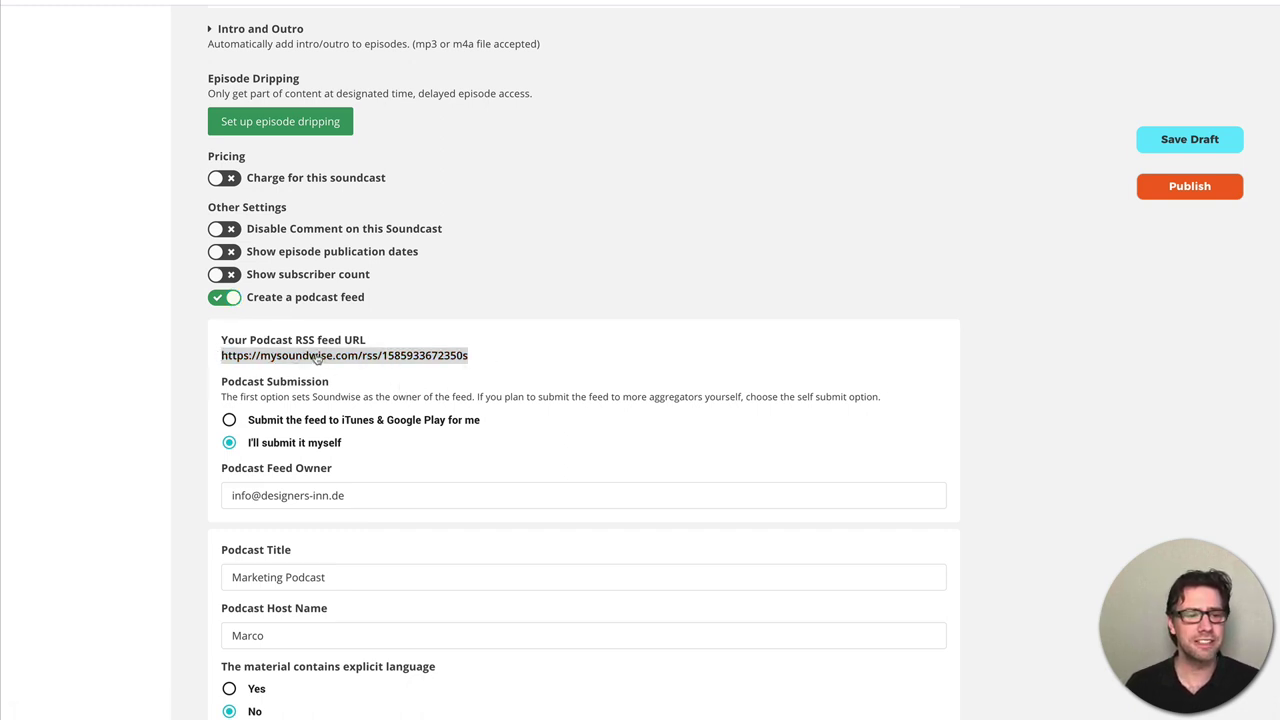
scroll(316, 358, down, 2)
scroll(340, 365, up, 2)
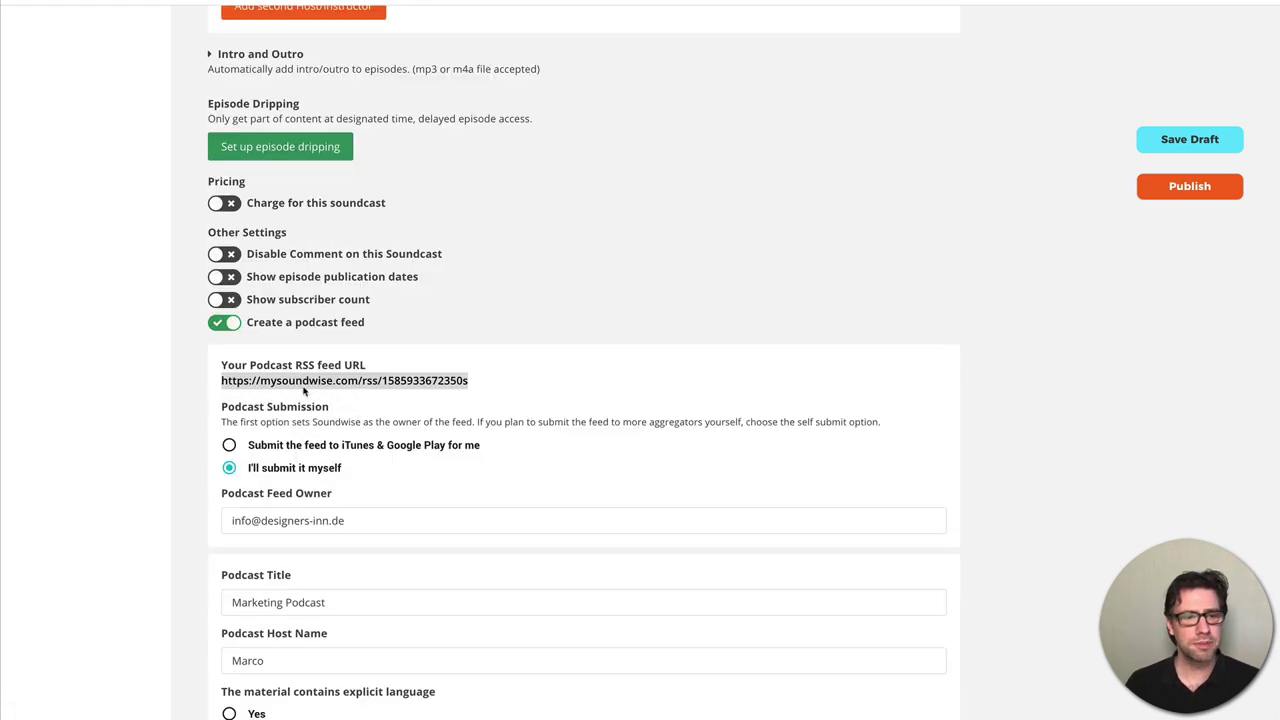
click(229, 445)
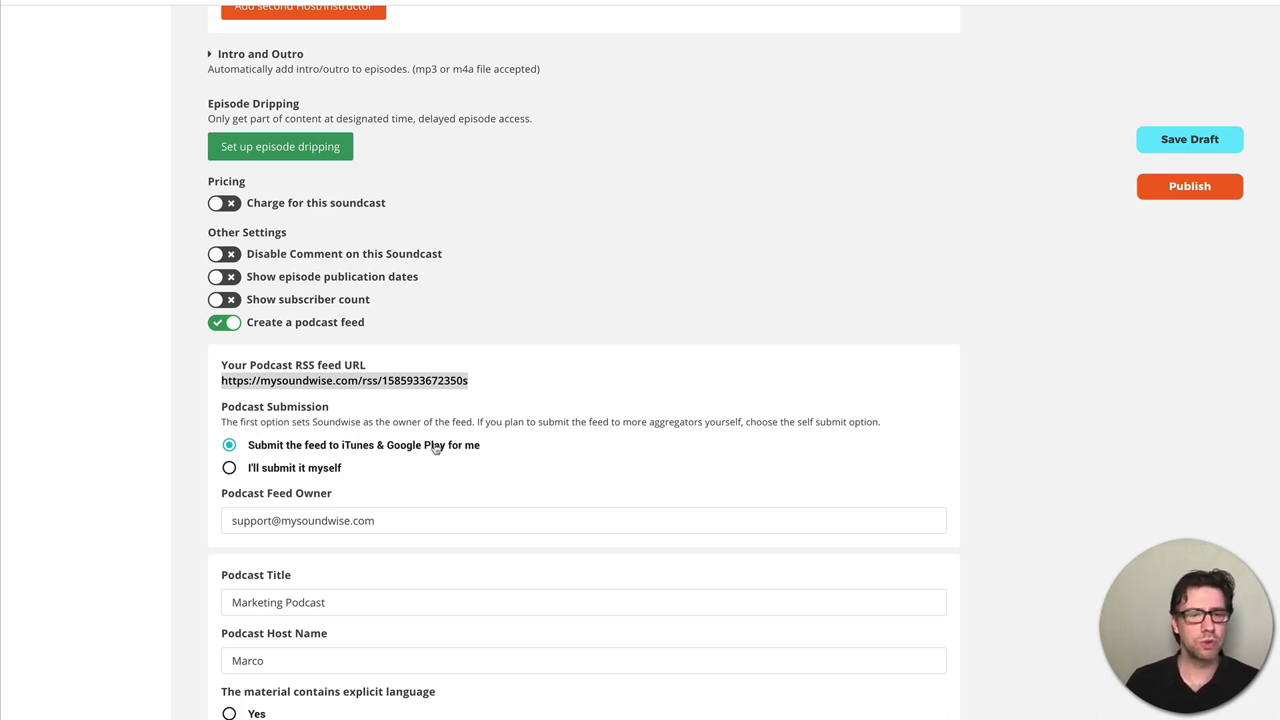
scroll(469, 448, down, 2)
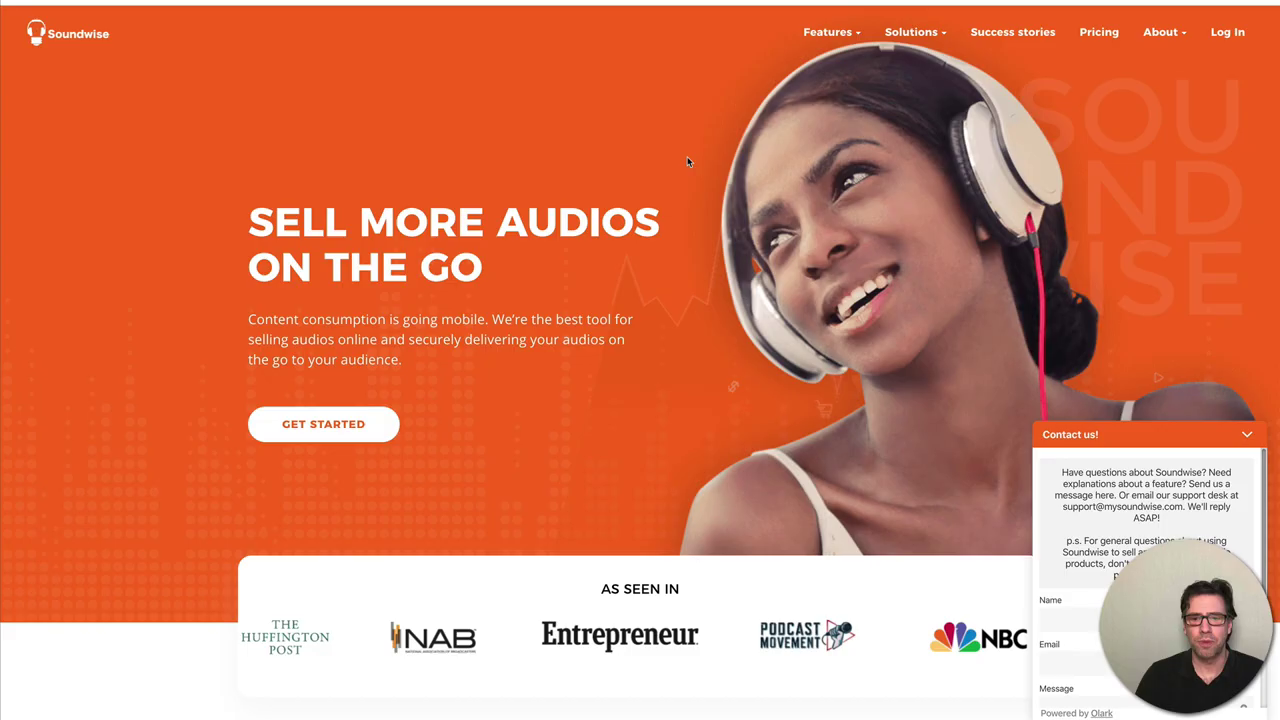
- Close the contact form on the public Soundwise homepage and examine the Convert YouTube to podcast feature page
click(1247, 436)
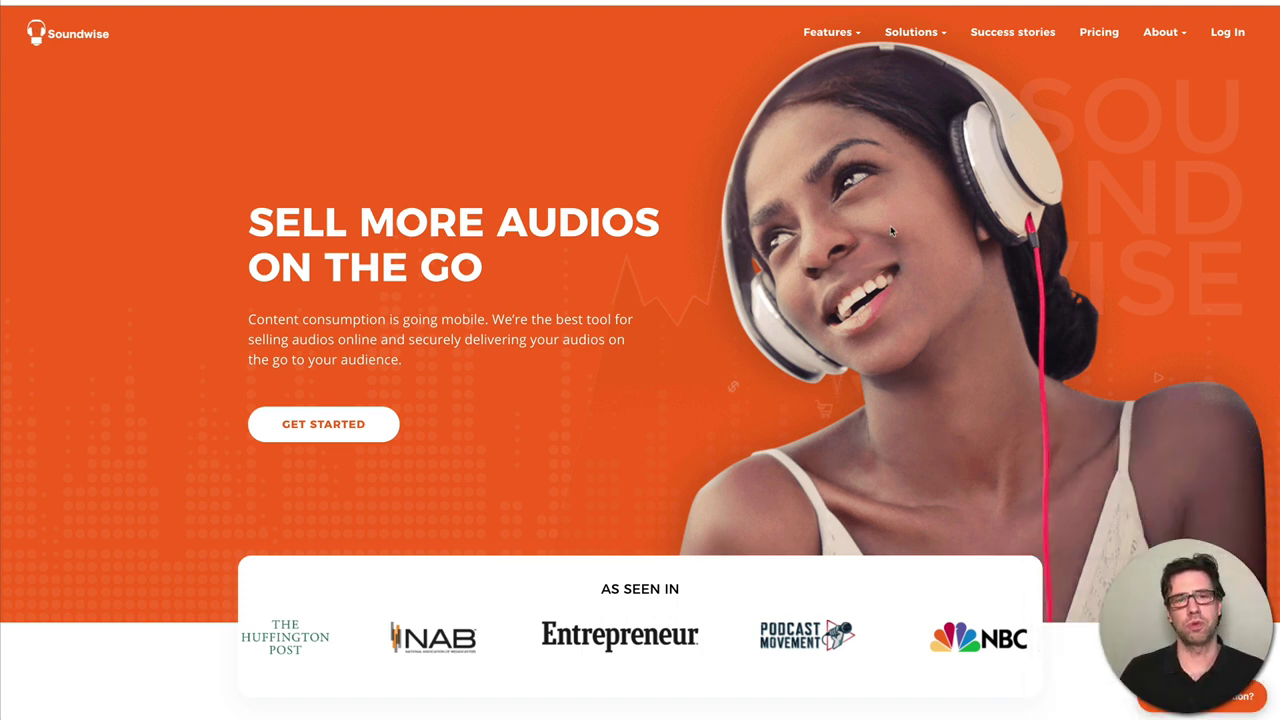
mouse_move(824, 33)
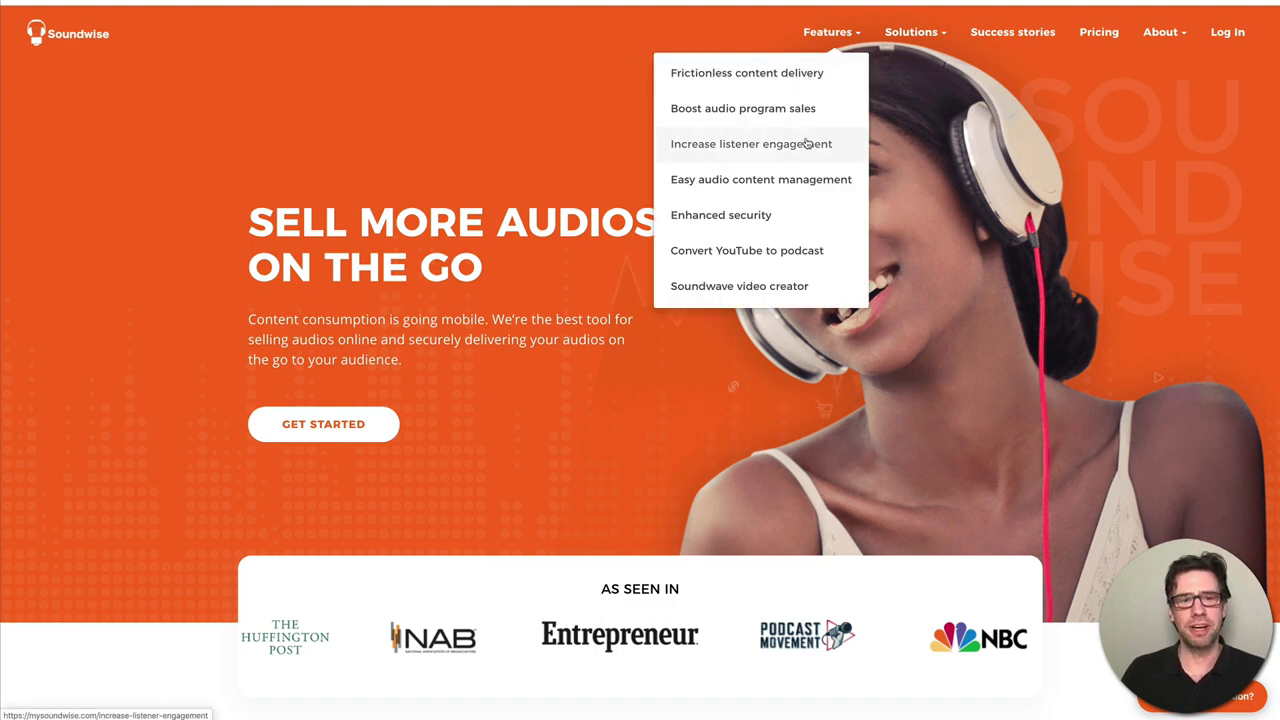
click(800, 248)
scroll(807, 266, down, 5)
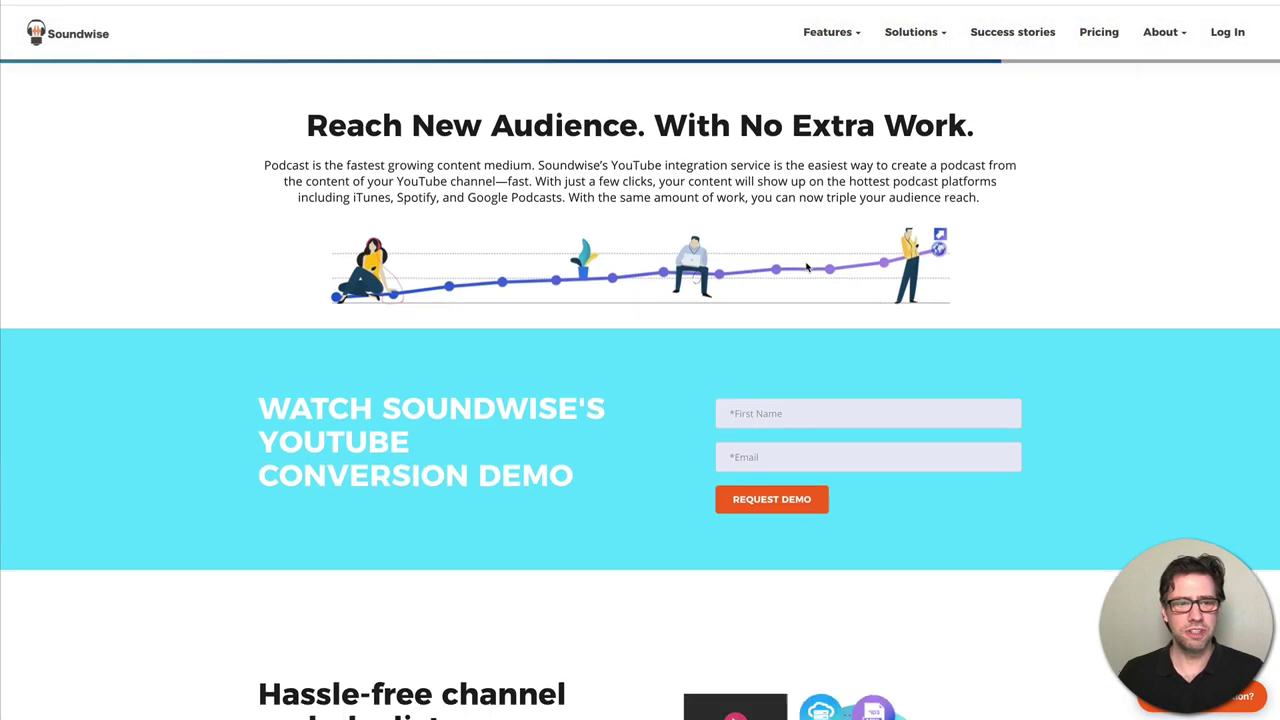
scroll(807, 266, down, 4)
scroll(806, 268, down, 4)
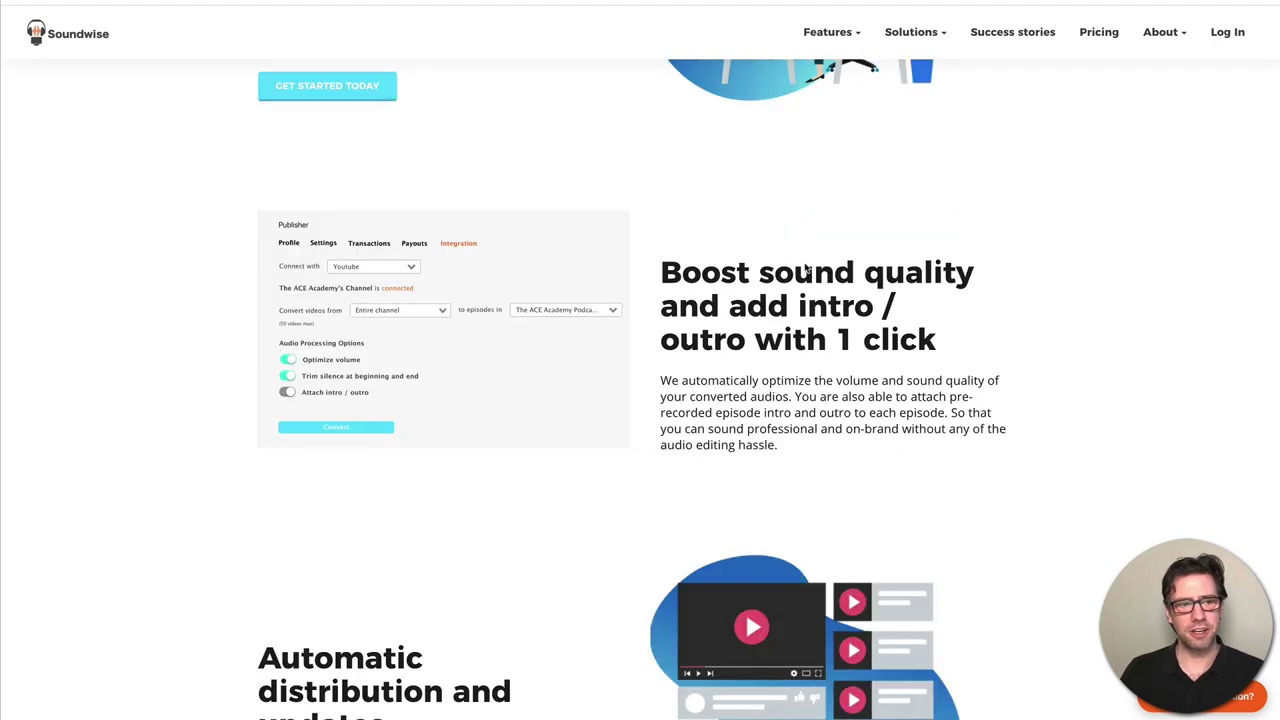
scroll(757, 324, down, 3)
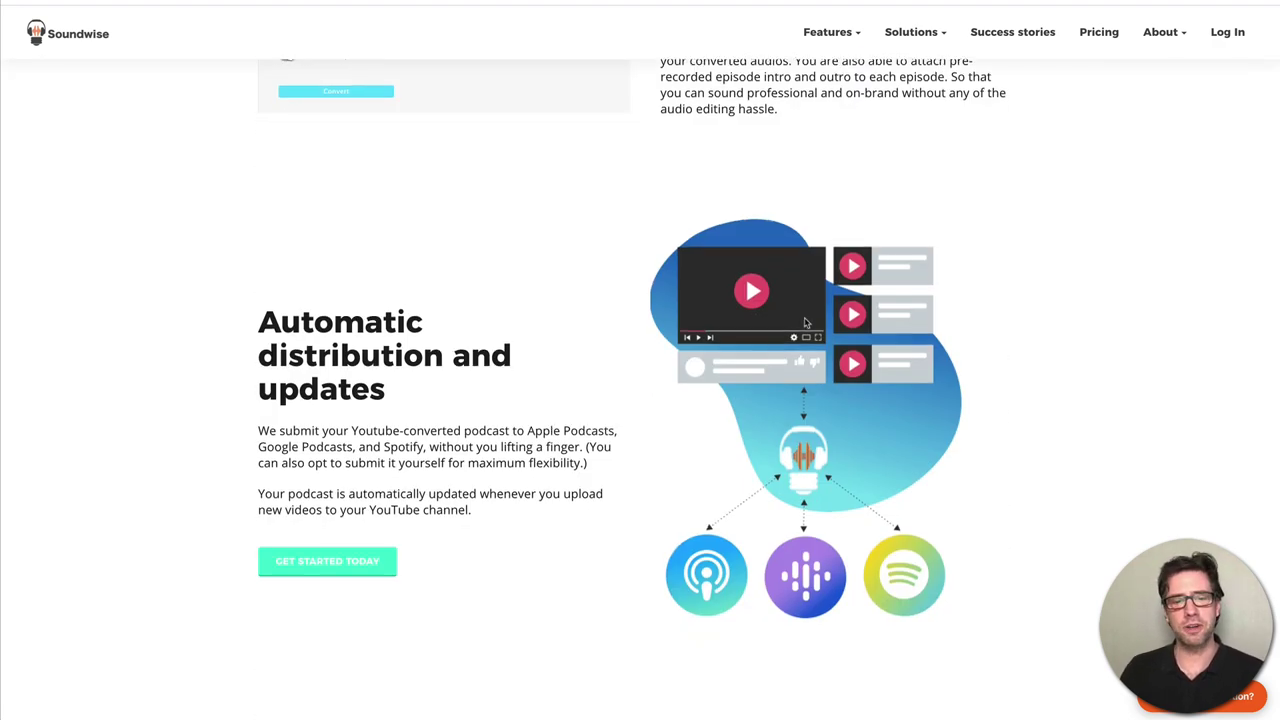
scroll(804, 320, down, 4)
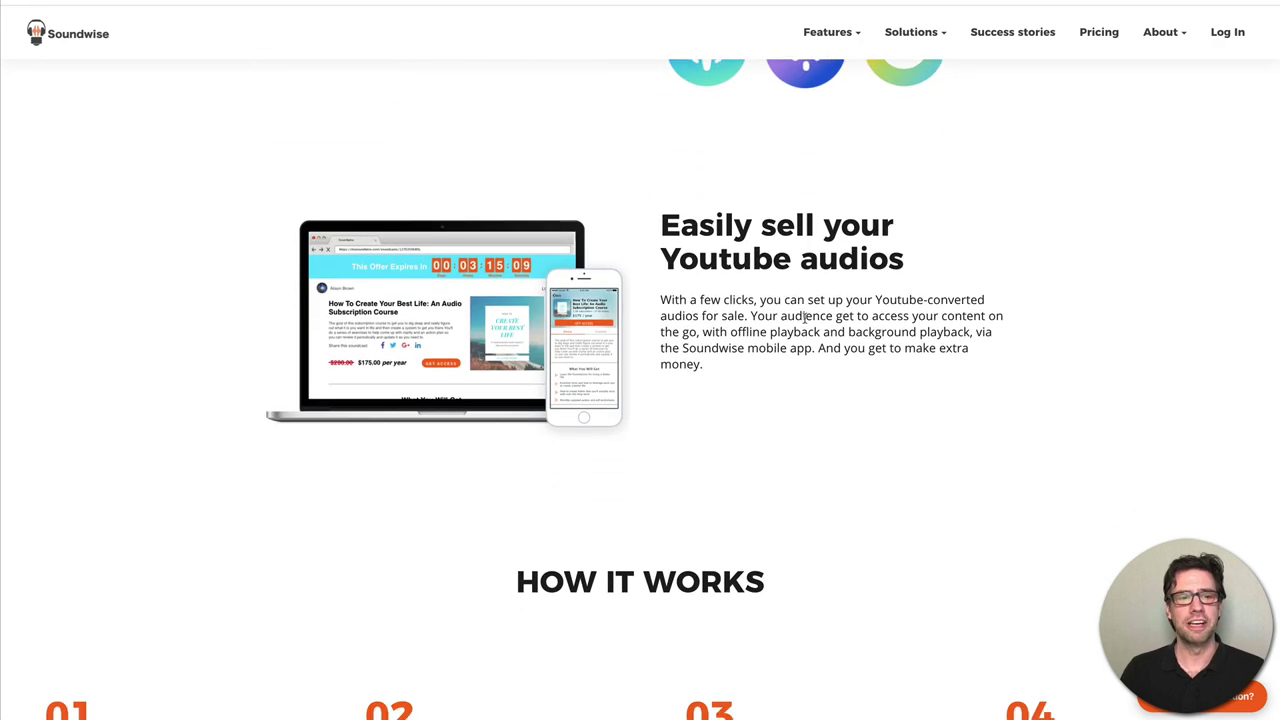
scroll(804, 318, down, 3)
scroll(804, 318, down, 3)
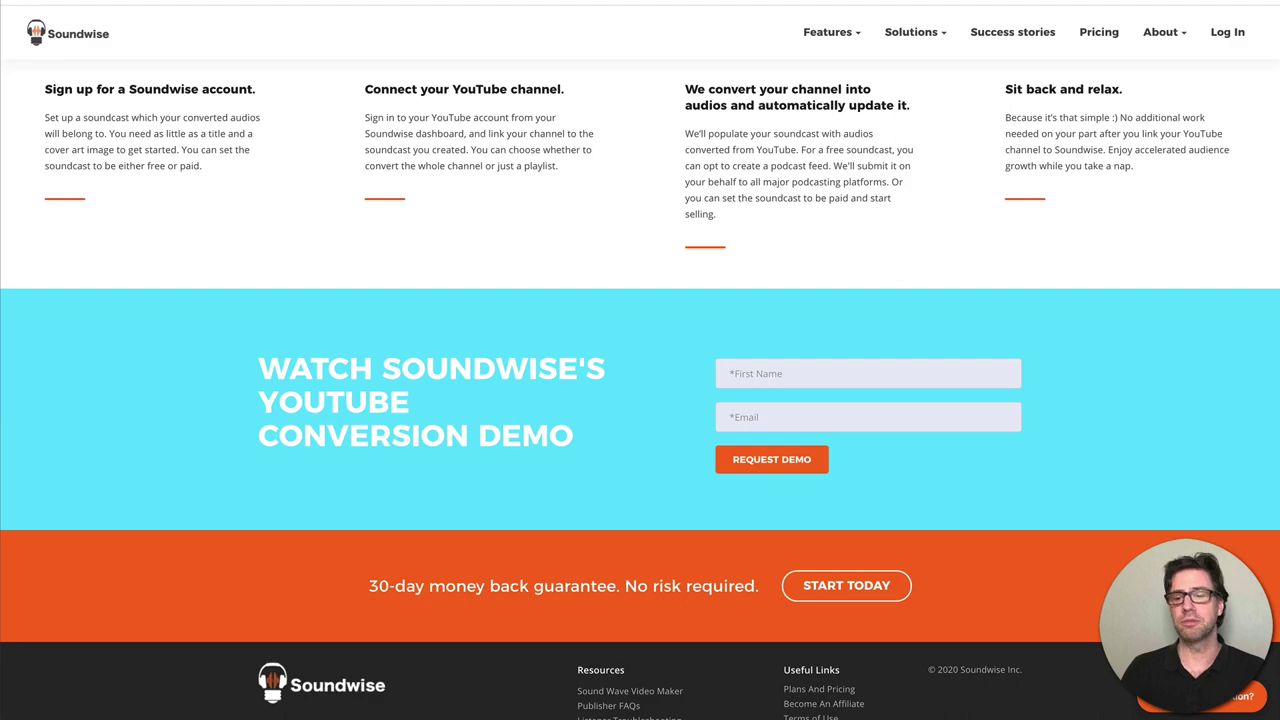
key(Home)
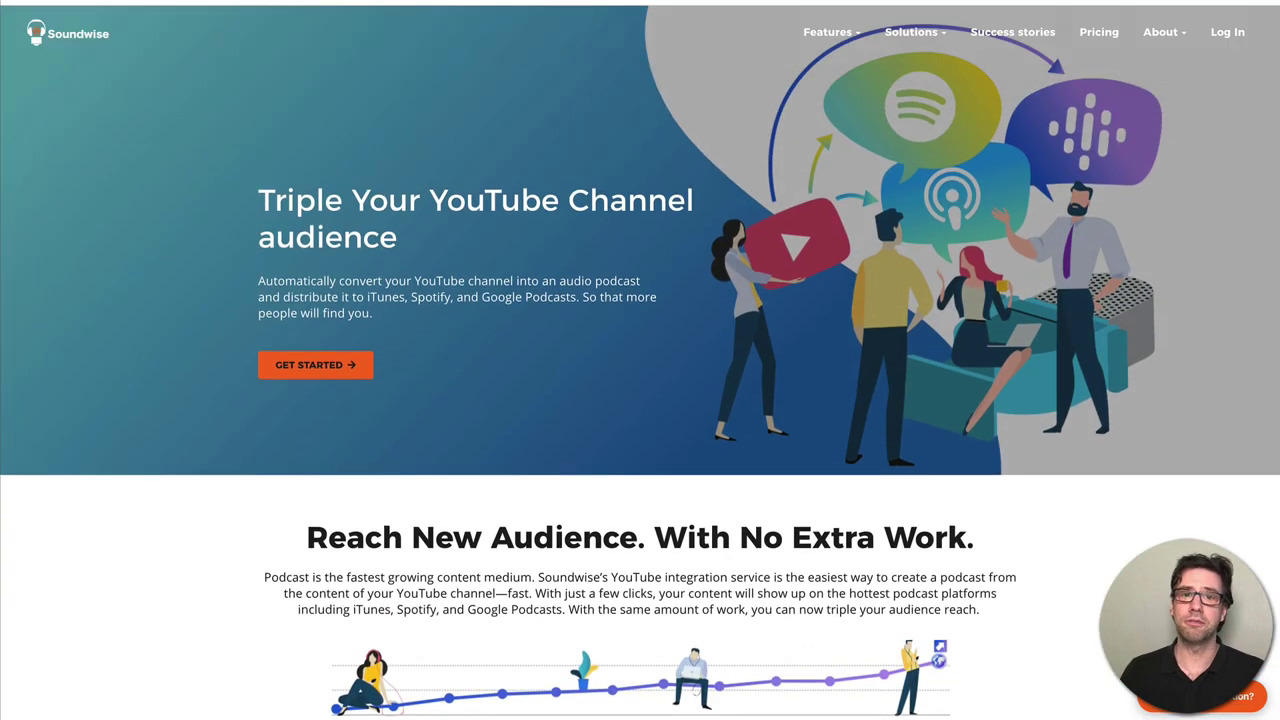
- Open the Boost audio program sales feature page and examine its monetization options, soundcast bundles, and web and mobile selling sections
mouse_move(913, 32)
mouse_move(830, 32)
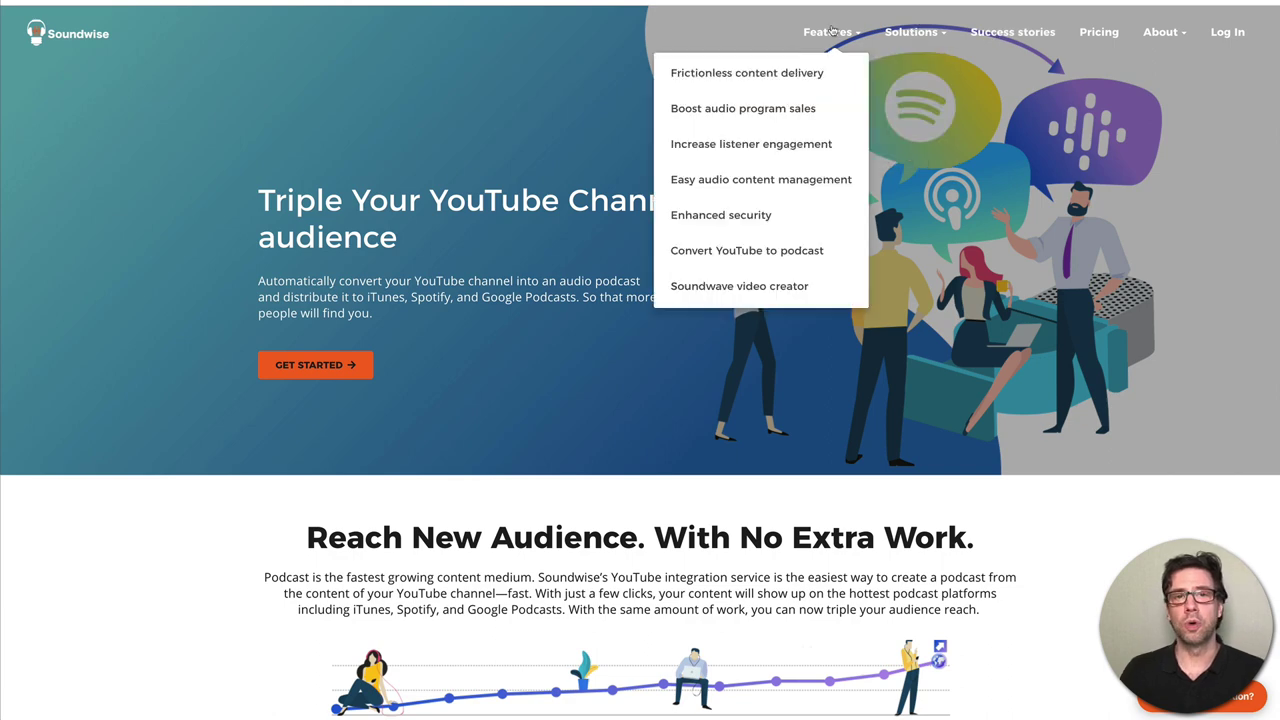
click(779, 116)
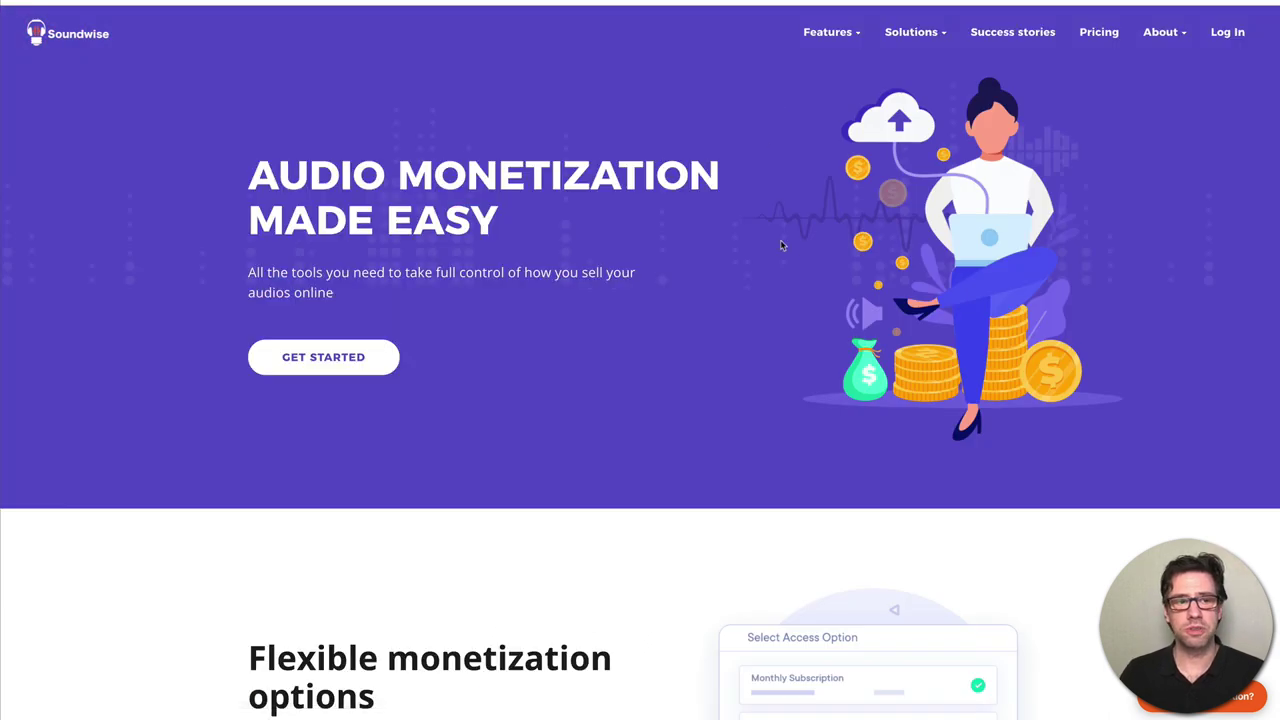
scroll(706, 312, down, 4)
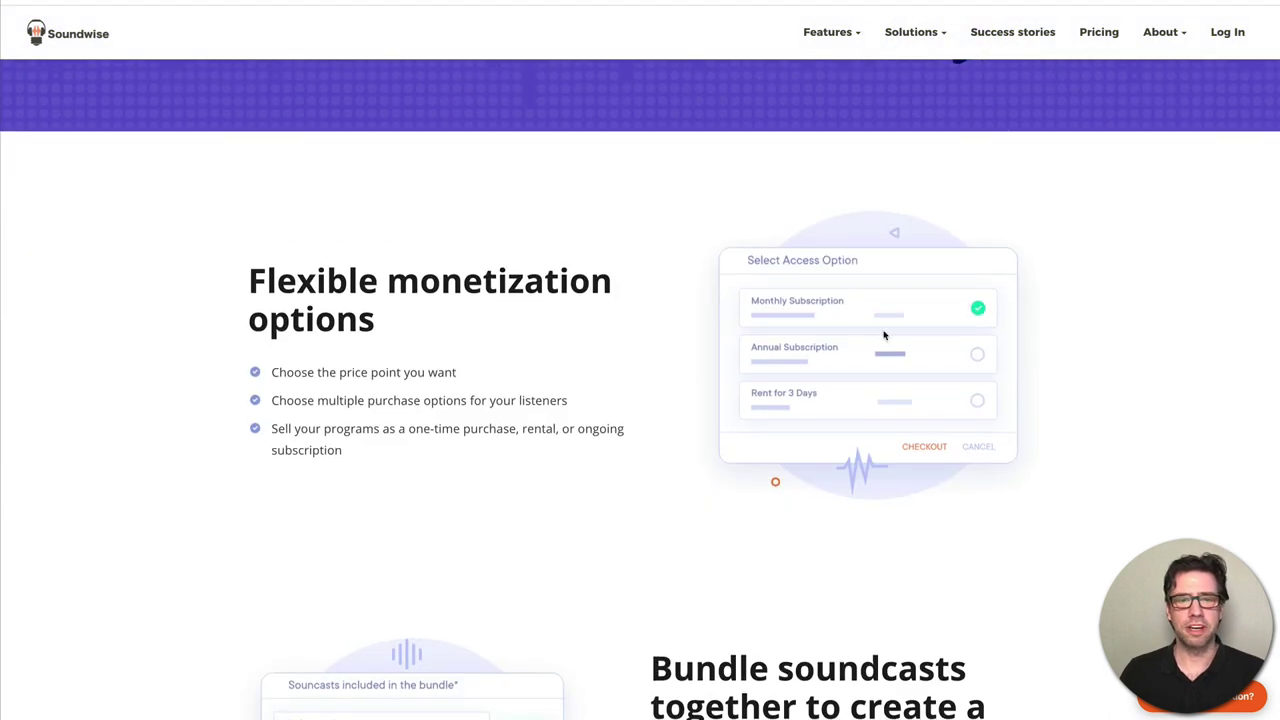
scroll(704, 290, down, 4)
scroll(704, 290, up, 3)
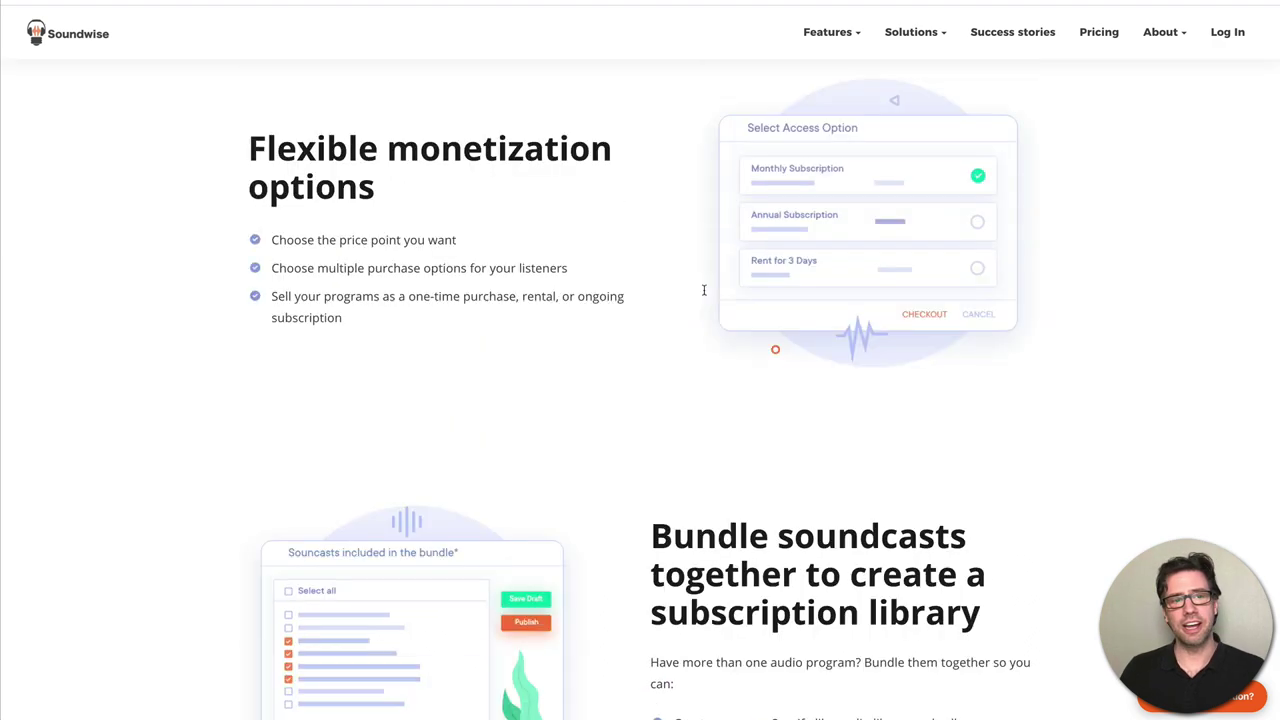
scroll(704, 295, down, 3)
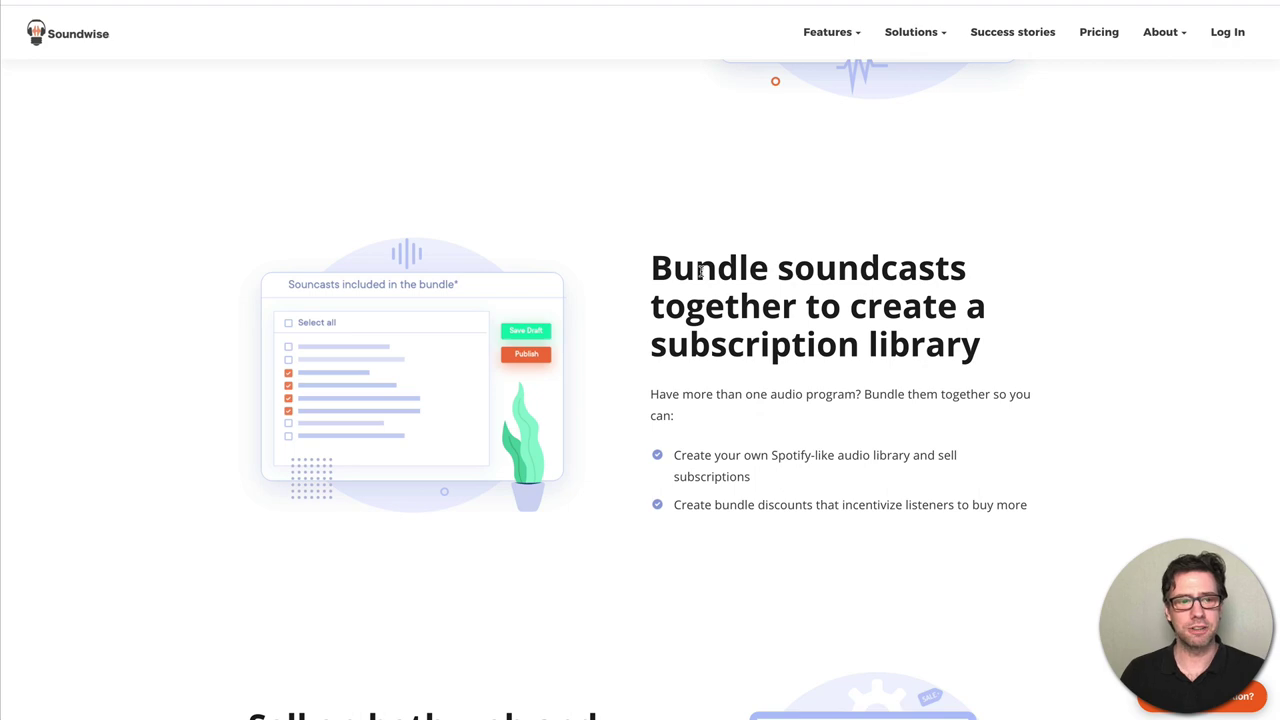
scroll(731, 284, down, 4)
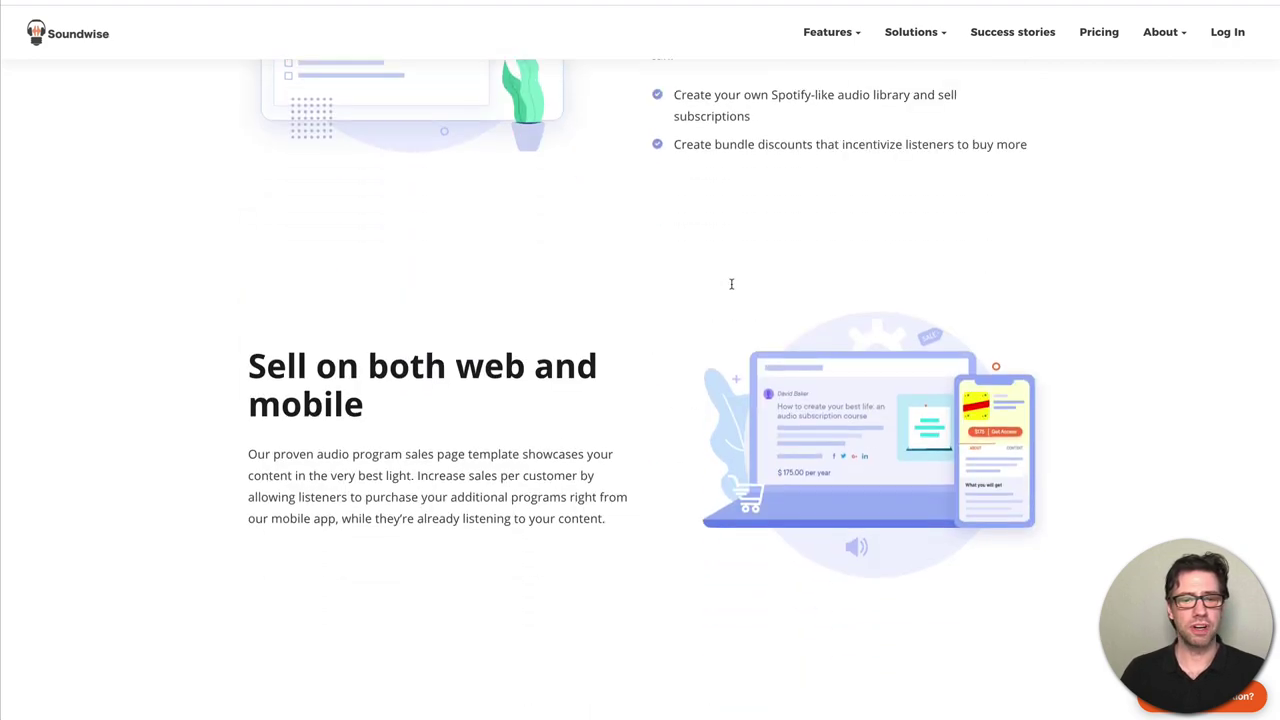
scroll(731, 284, down, 1)
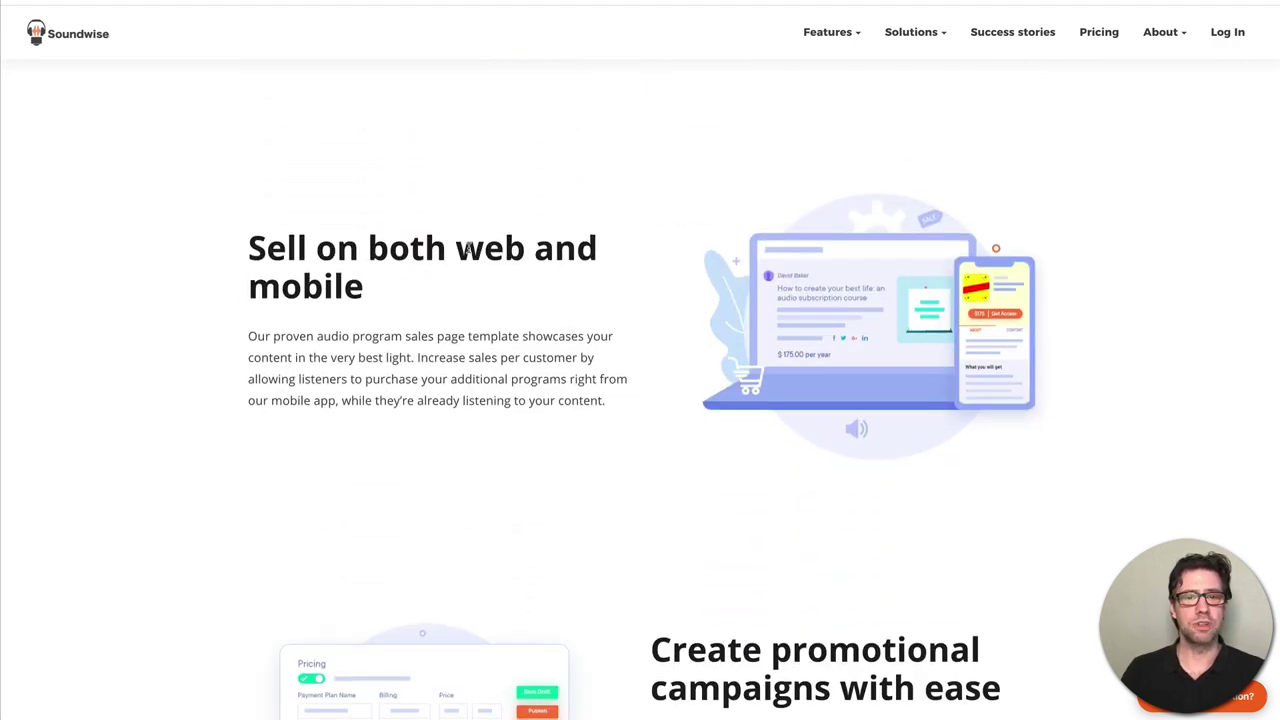
drag(456, 250, 527, 252)
drag(282, 285, 346, 286)
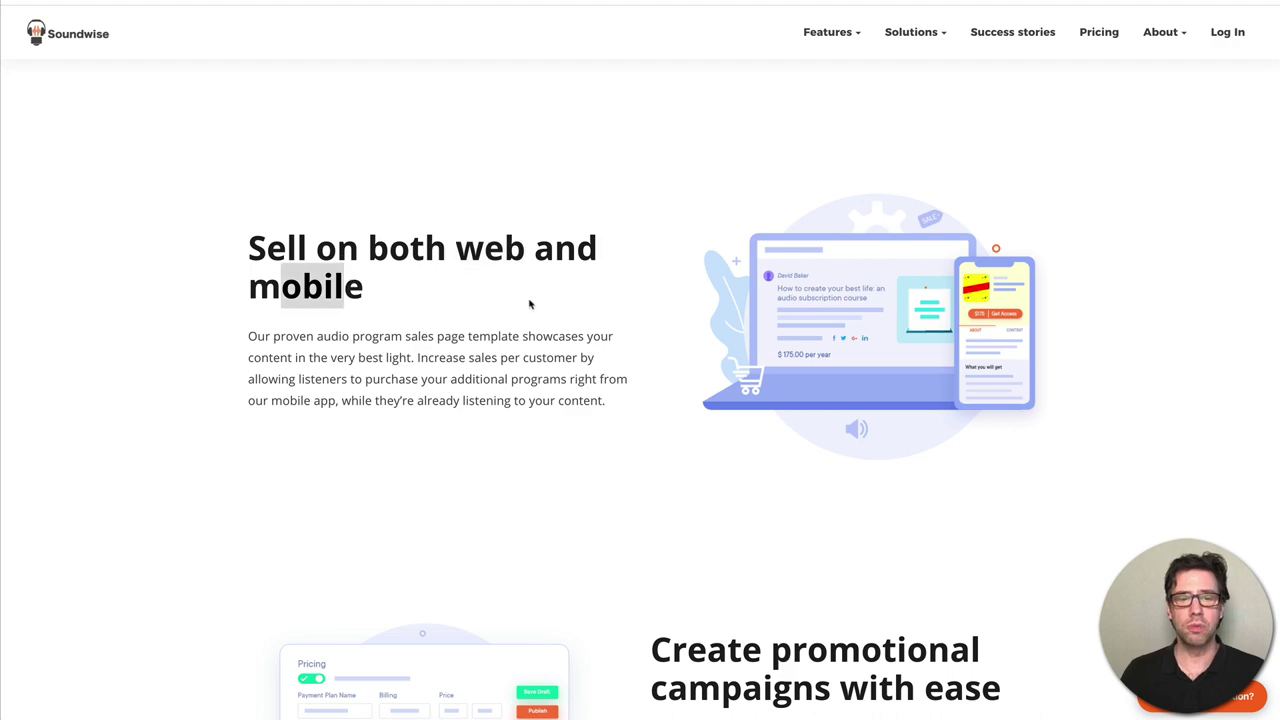
- Review the promotional campaigns and multiple currencies sections, and open the page with the pricing plans
scroll(530, 304, down, 4)
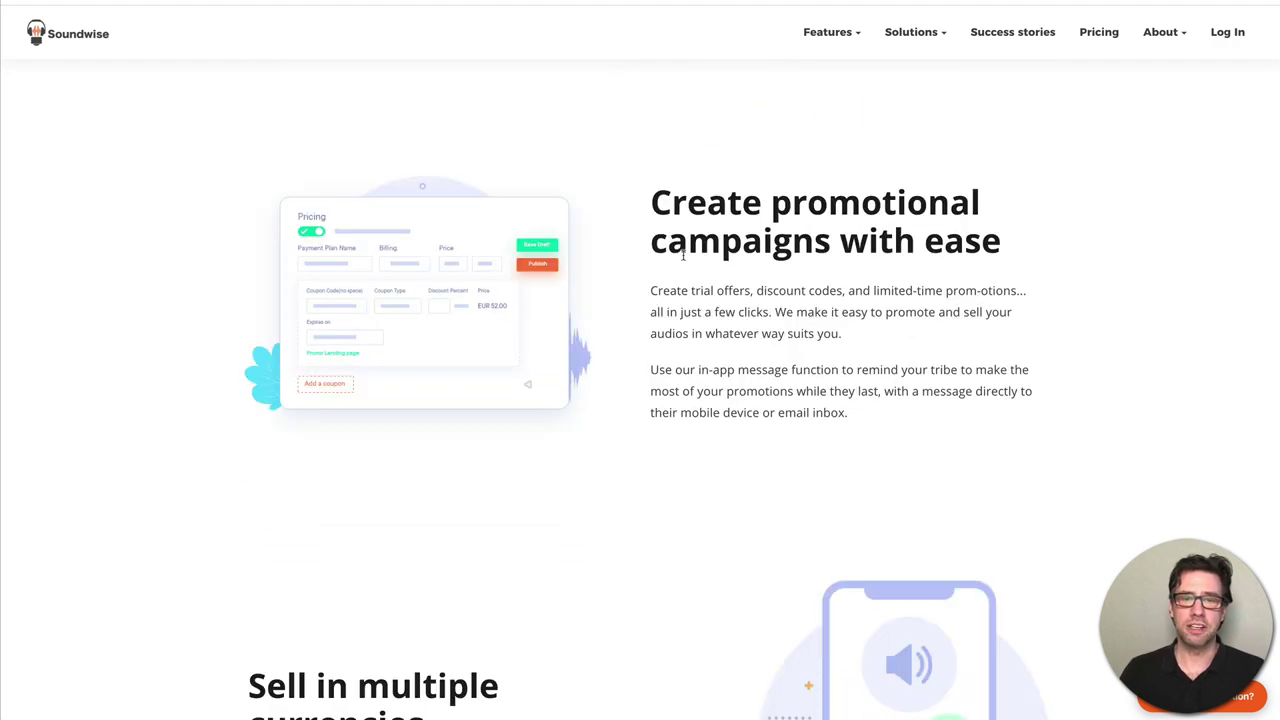
scroll(816, 272, down, 1)
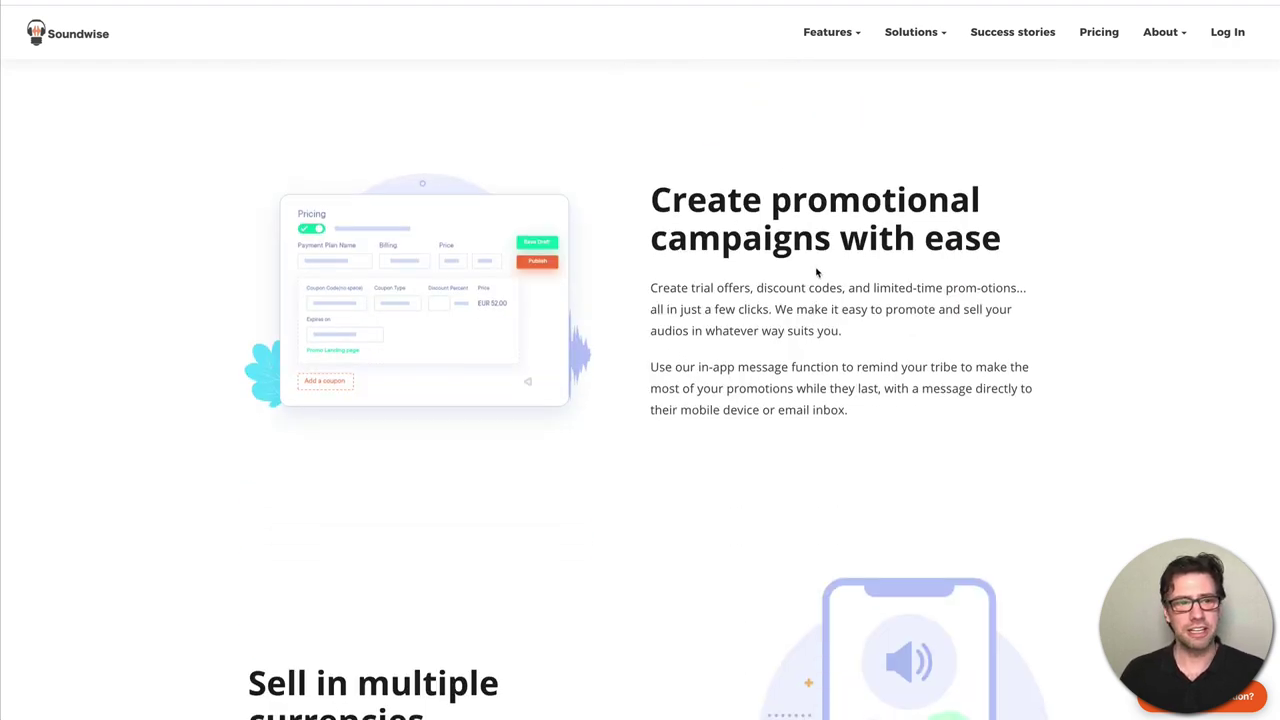
scroll(735, 300, down, 1)
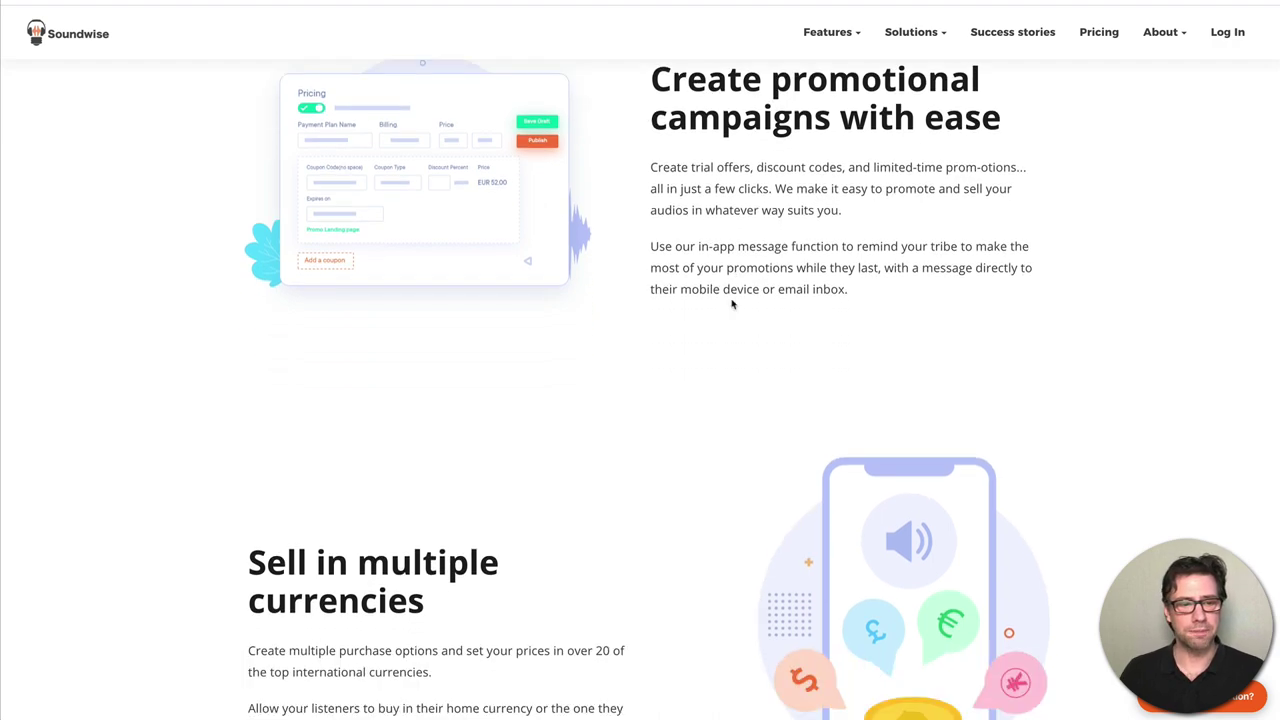
scroll(731, 304, down, 3)
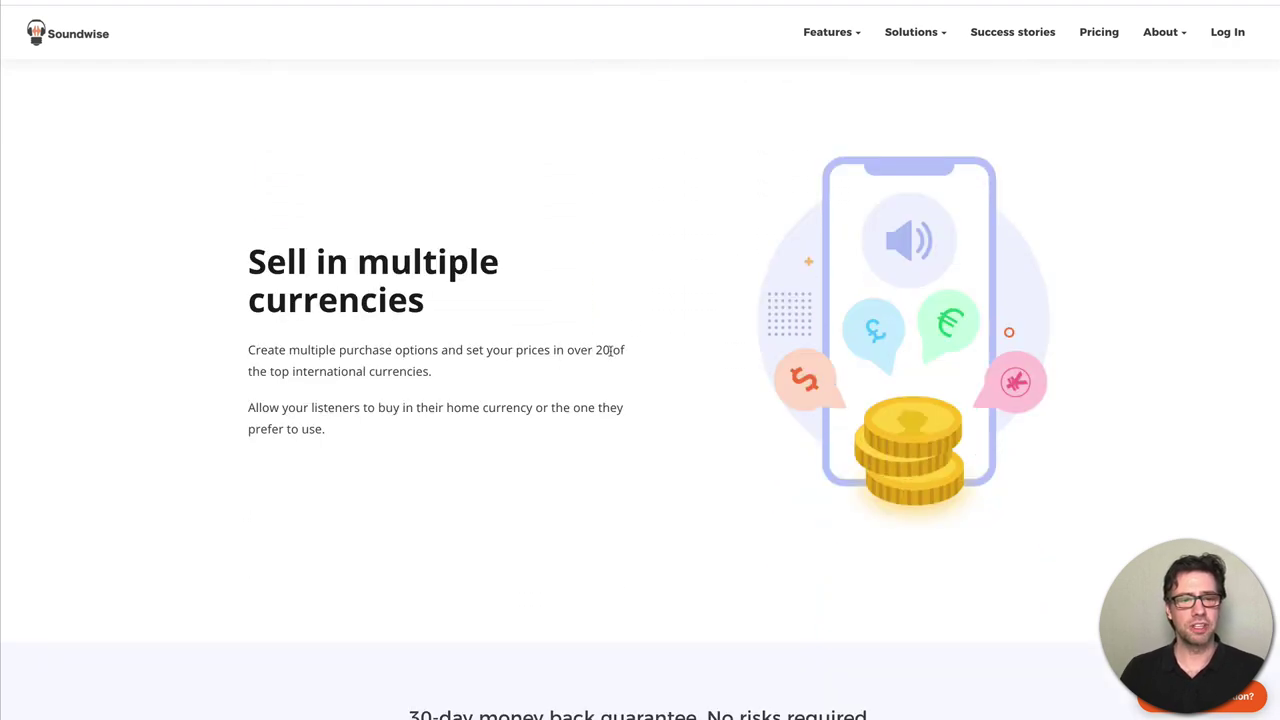
scroll(740, 337, down, 1)
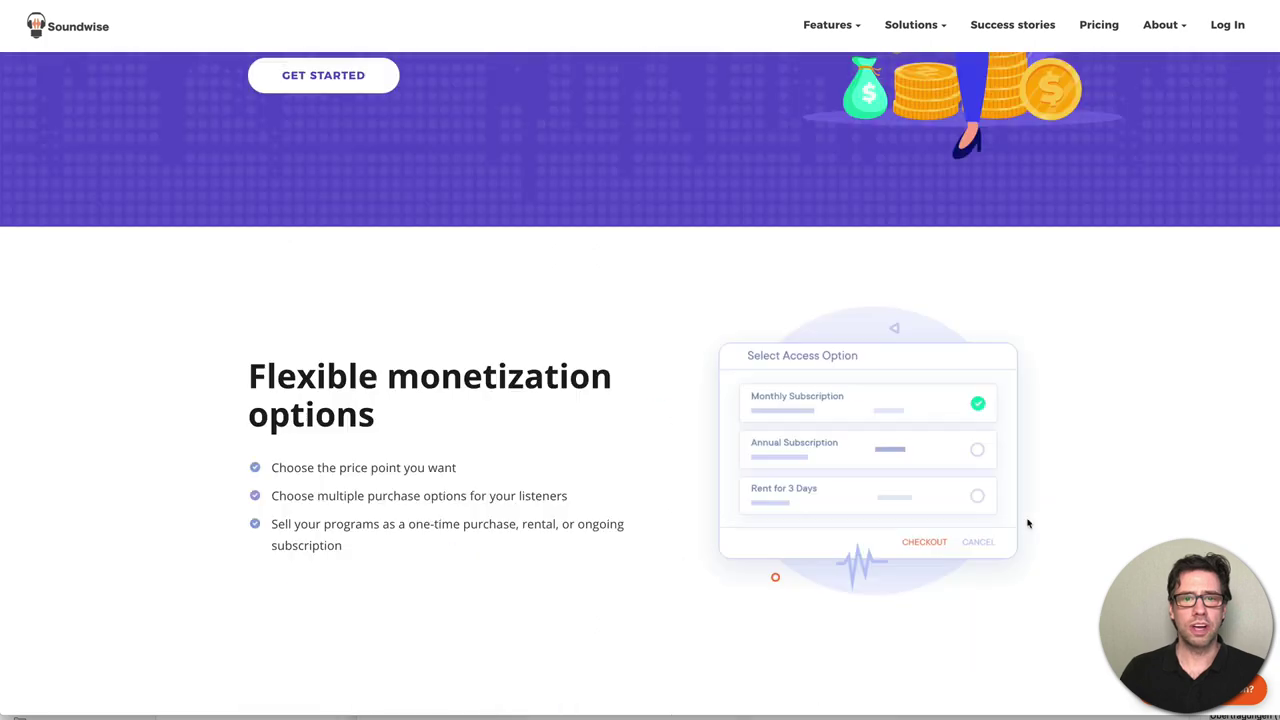
scroll(1028, 523, up, 3)
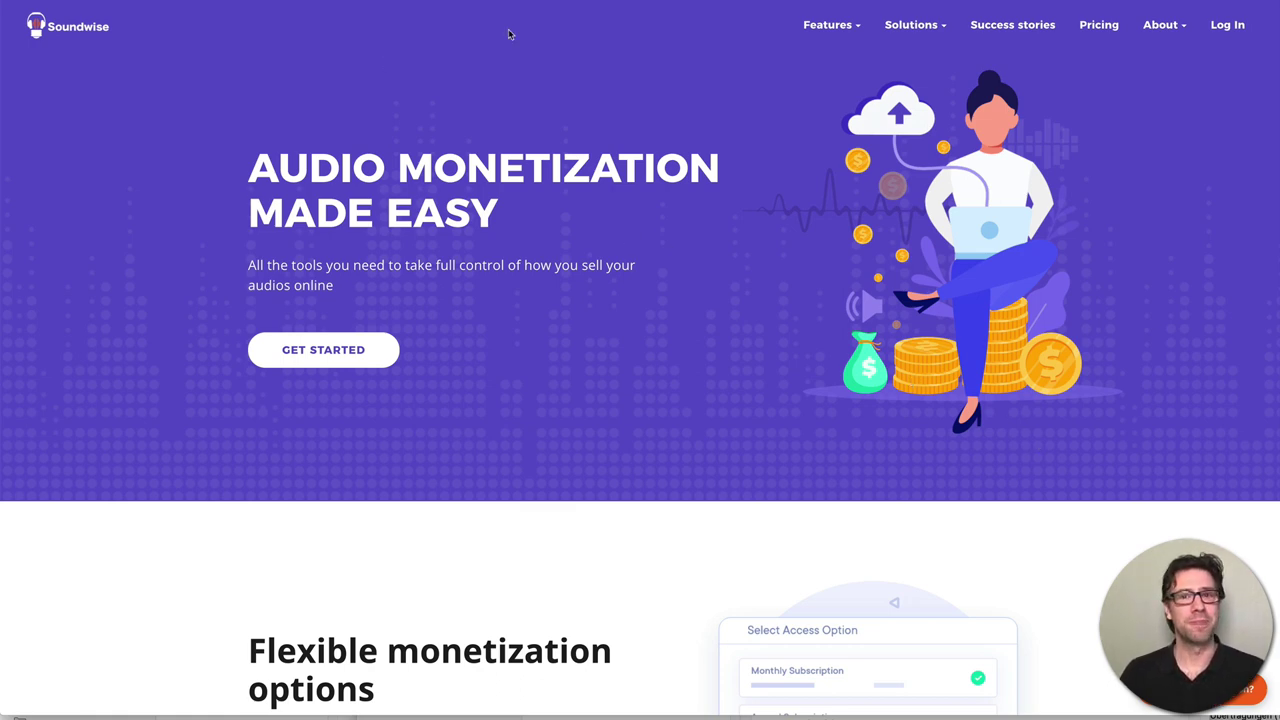
click(1100, 27)
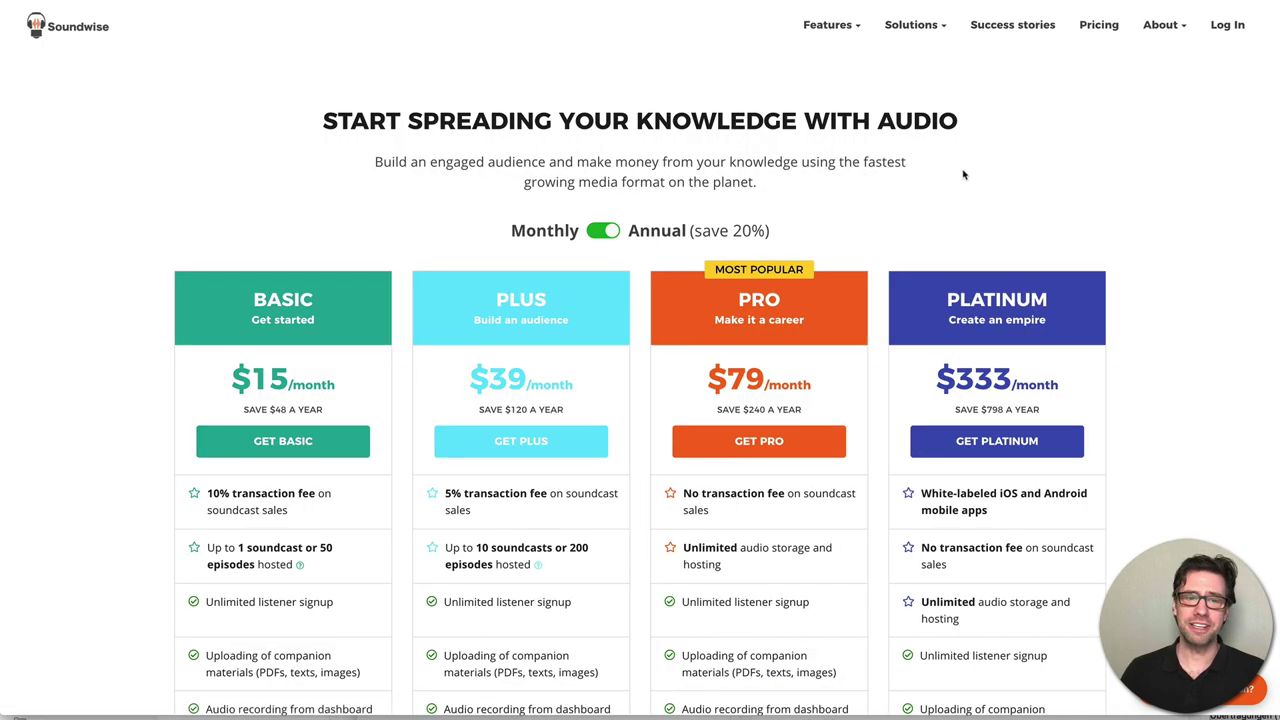